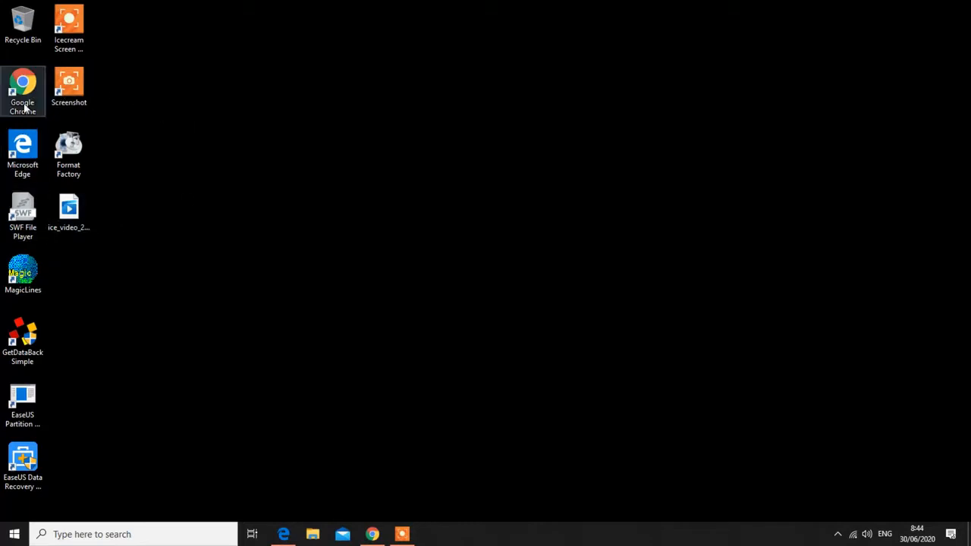
Launch Microsoft Edge, search Bing for 'setaradaring' and open the 'seTARA daring | DITBINDIKTARA' result
click(25, 107)
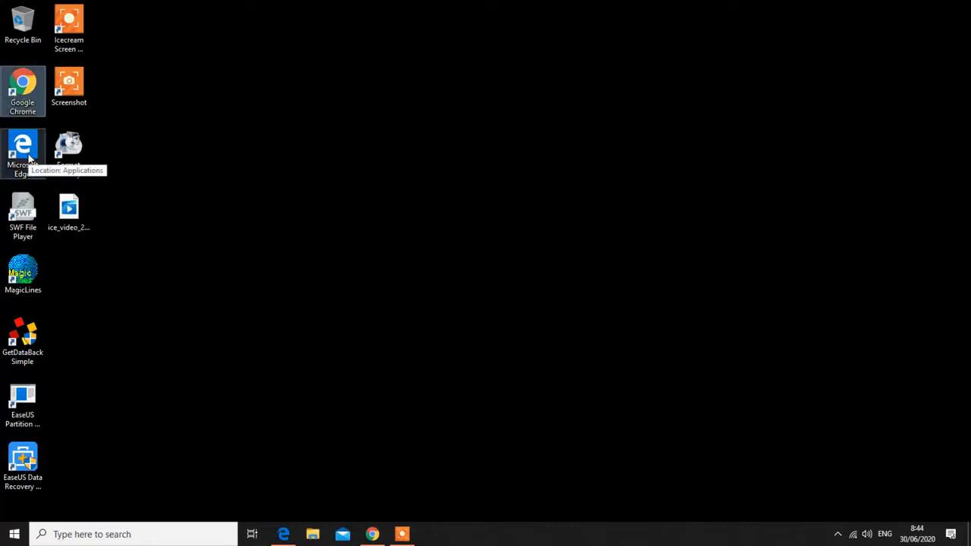
click(29, 157)
double_click(29, 157)
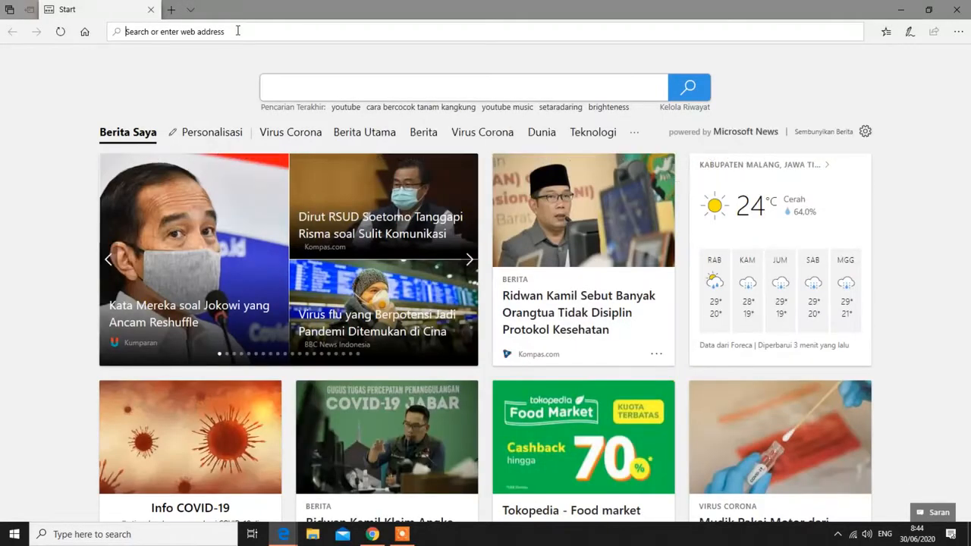
text(setaradaring)
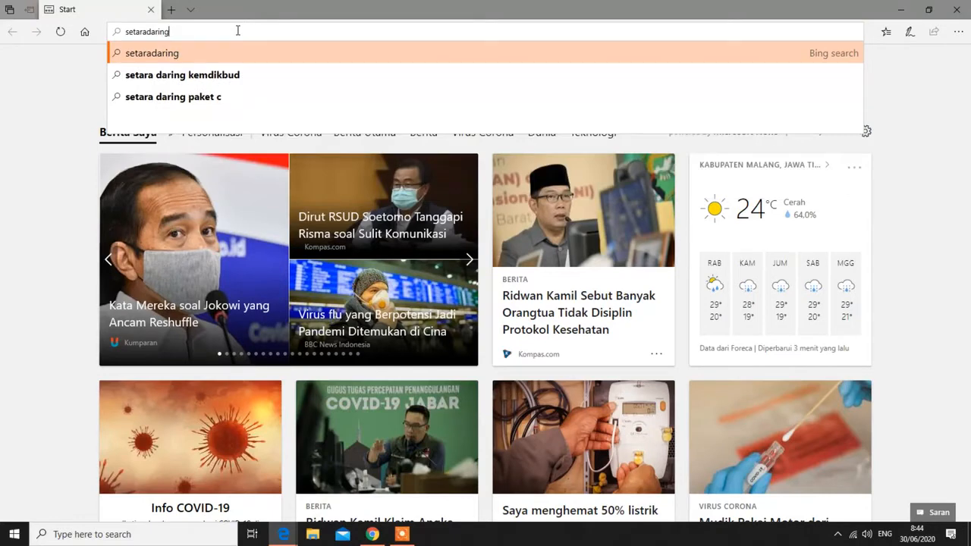
key(Return)
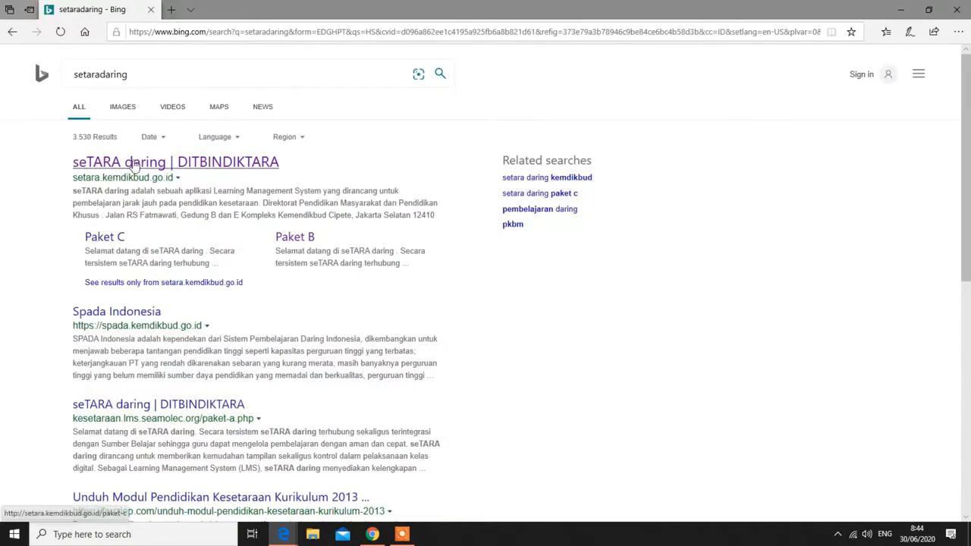
click(134, 164)
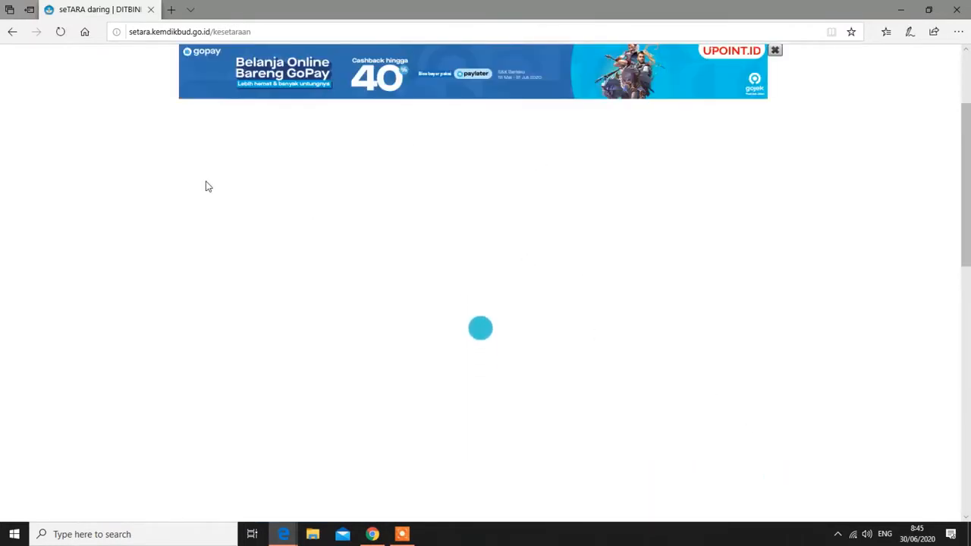
Scroll the kesetaraan page and open the Paket B program page in a new tab
scroll(491, 254, down, 2)
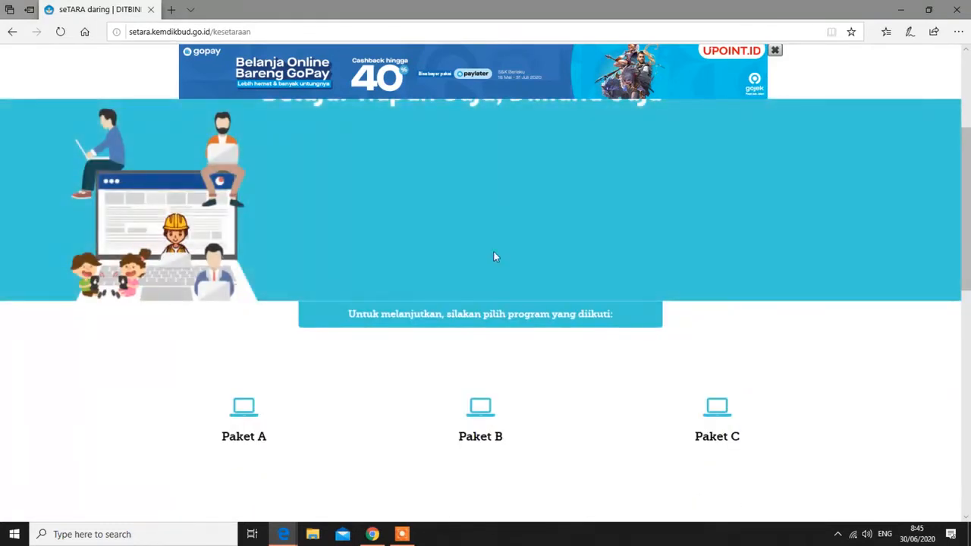
scroll(512, 231, down, 3)
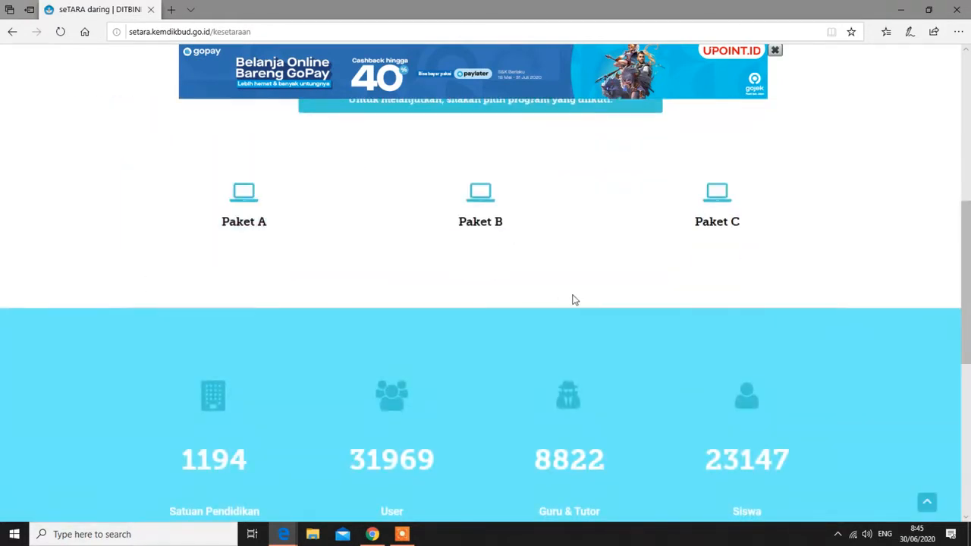
scroll(574, 299, up, 3)
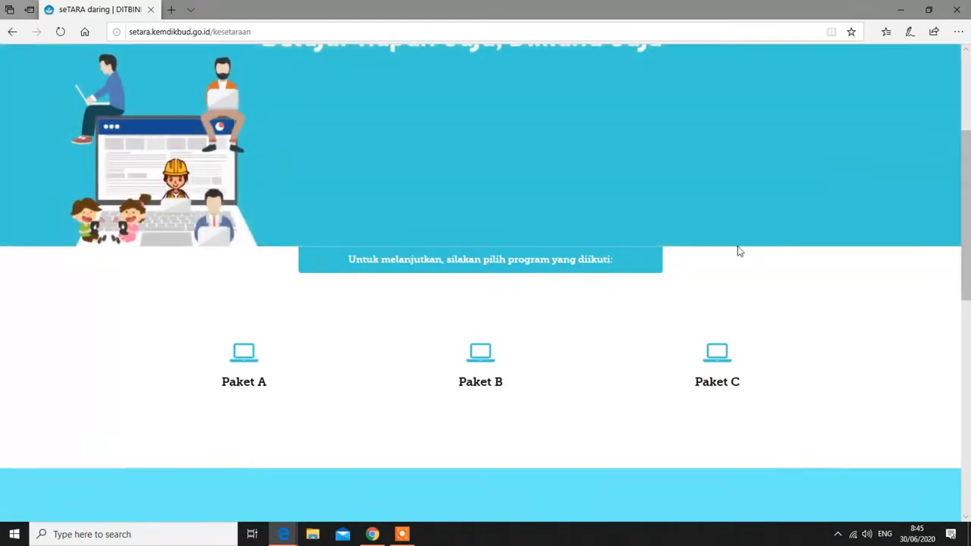
scroll(455, 349, down, 1)
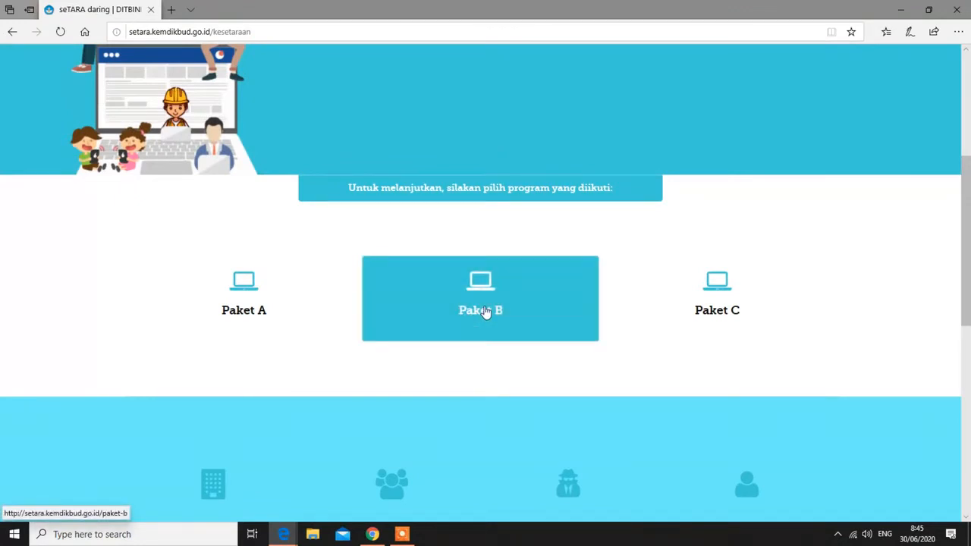
click(485, 312)
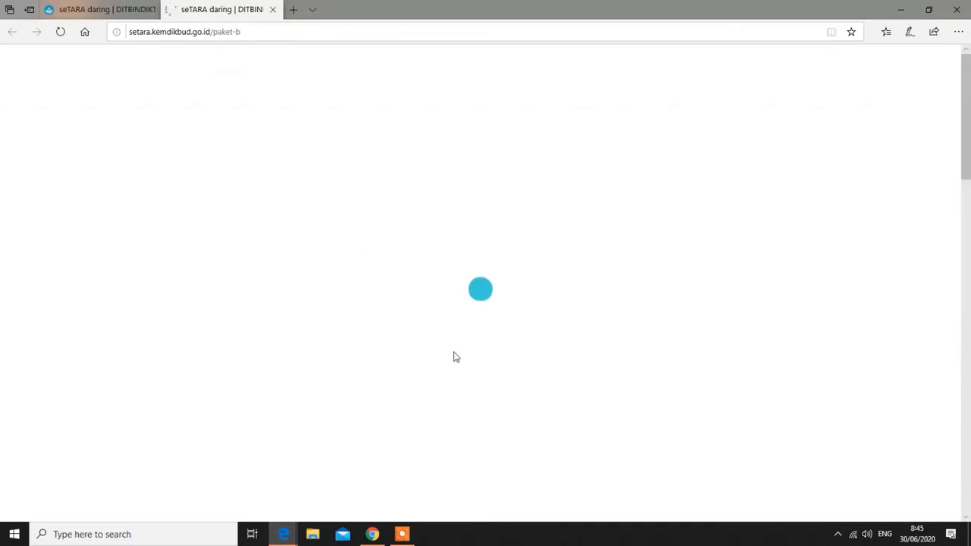
Scroll the Paket B page and bring up the new-account registration form
scroll(455, 356, down, 4)
scroll(455, 356, up, 4)
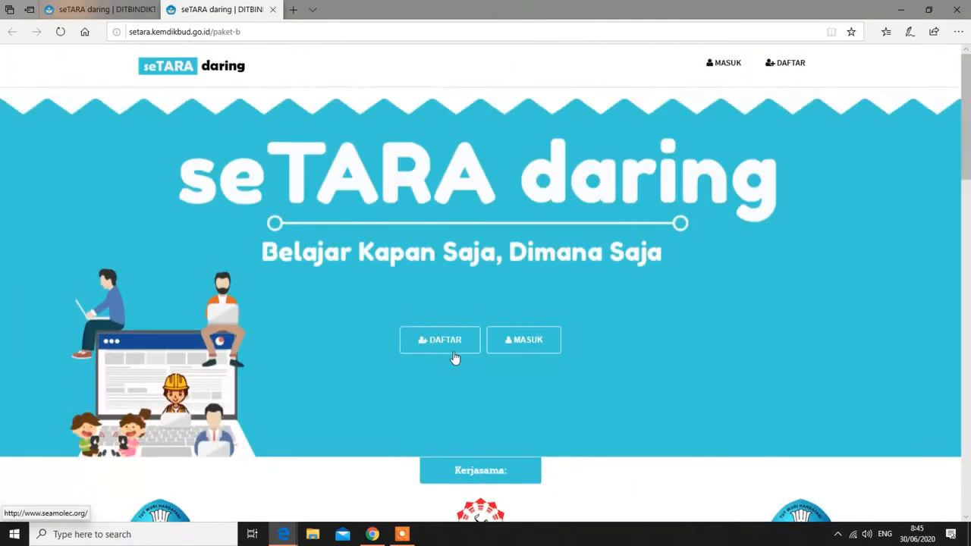
scroll(694, 226, down, 1)
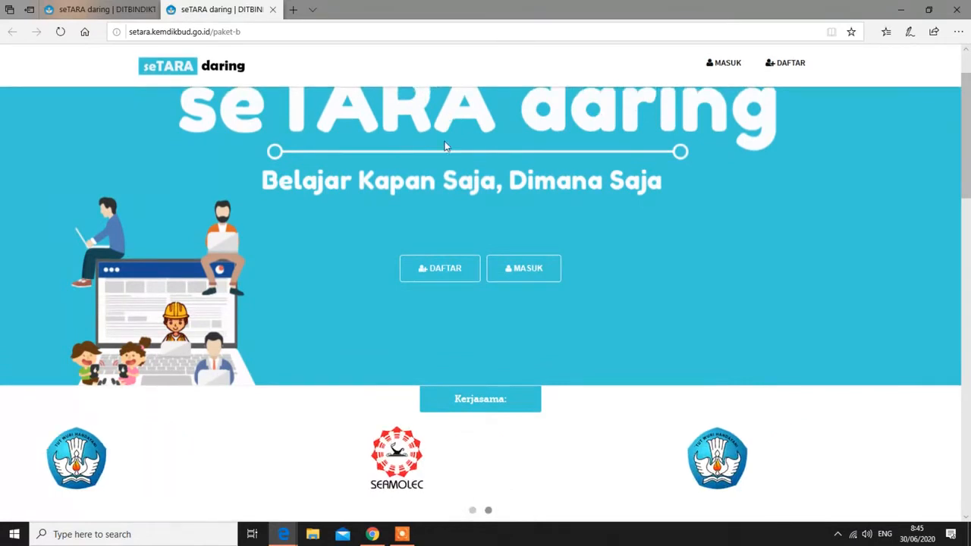
click(440, 269)
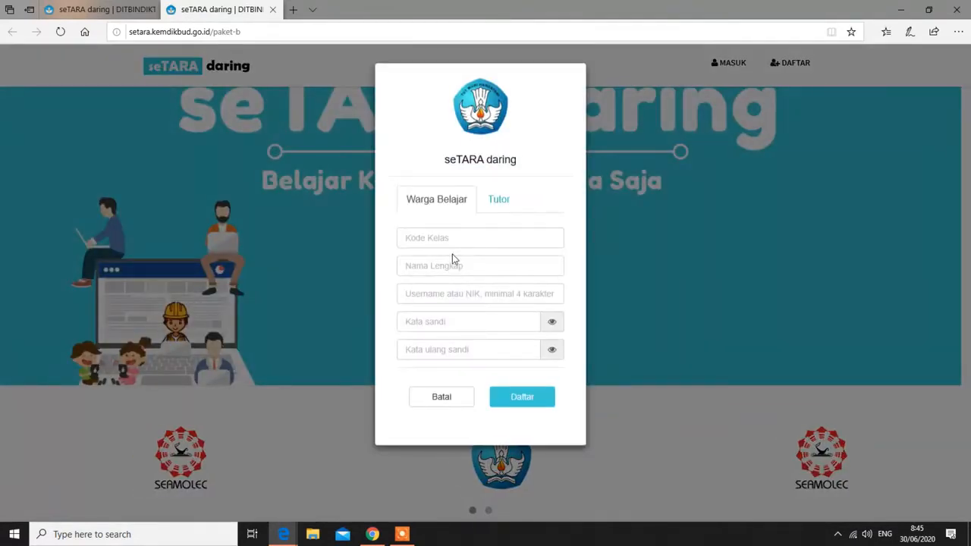
On the Tutor registration tab, enter the tutor's full name and username
click(499, 201)
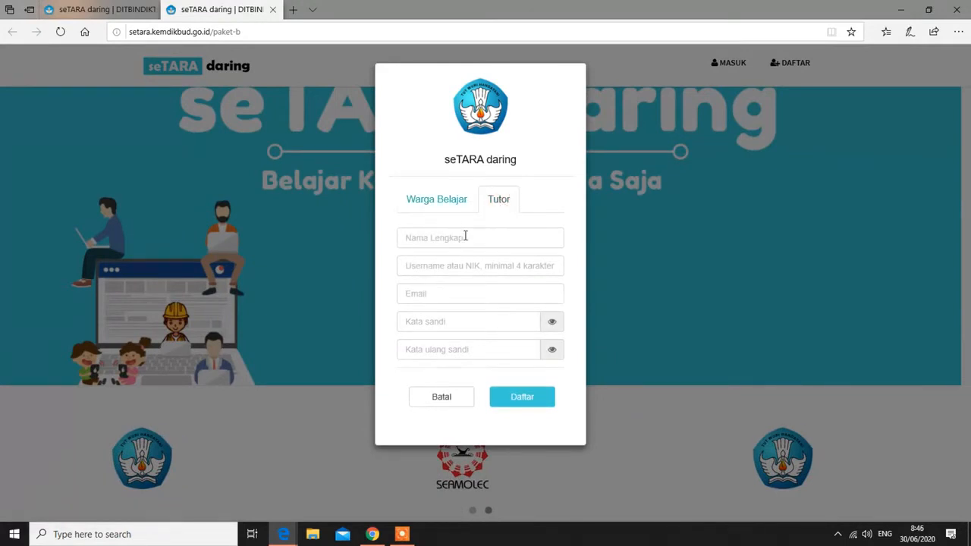
click(465, 236)
click(464, 236)
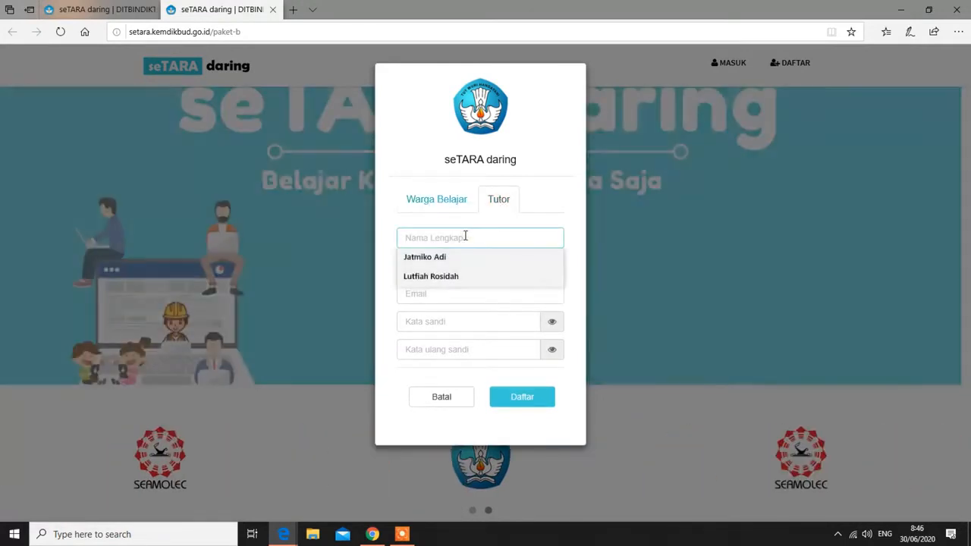
text(dani)
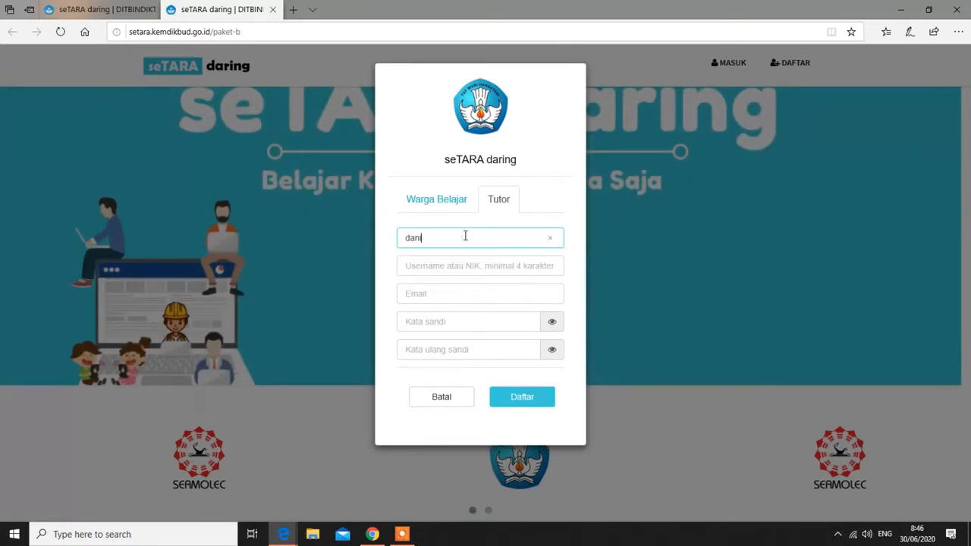
key(BackSpace)
key(BackSpace)
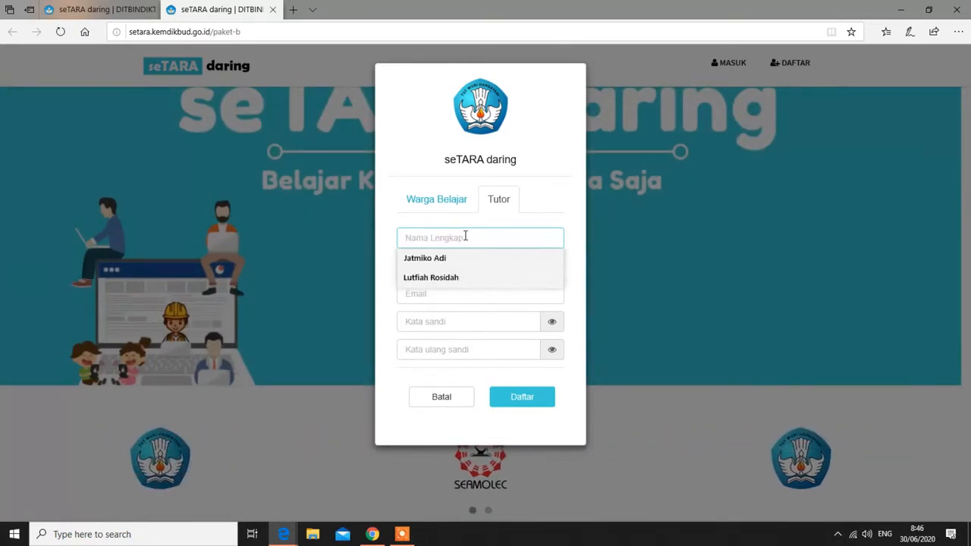
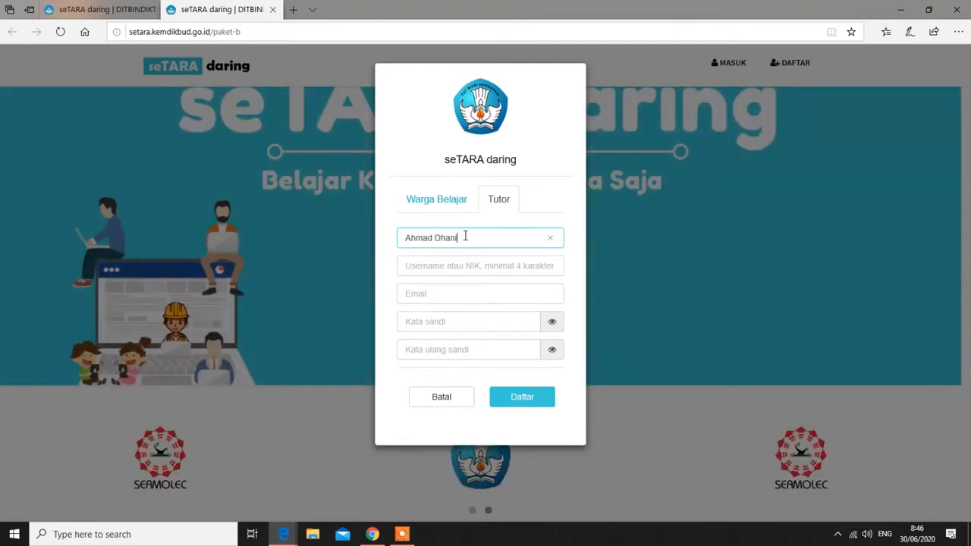
click(462, 266)
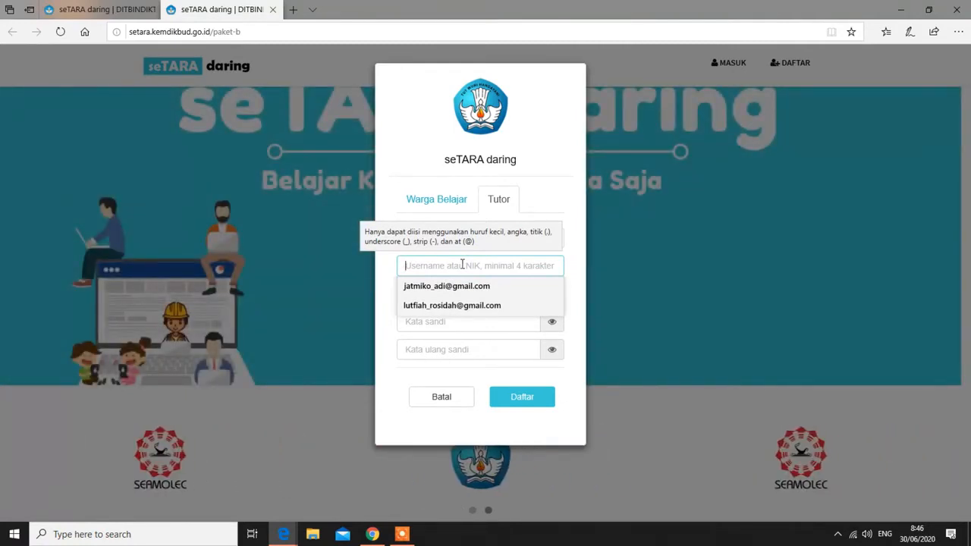
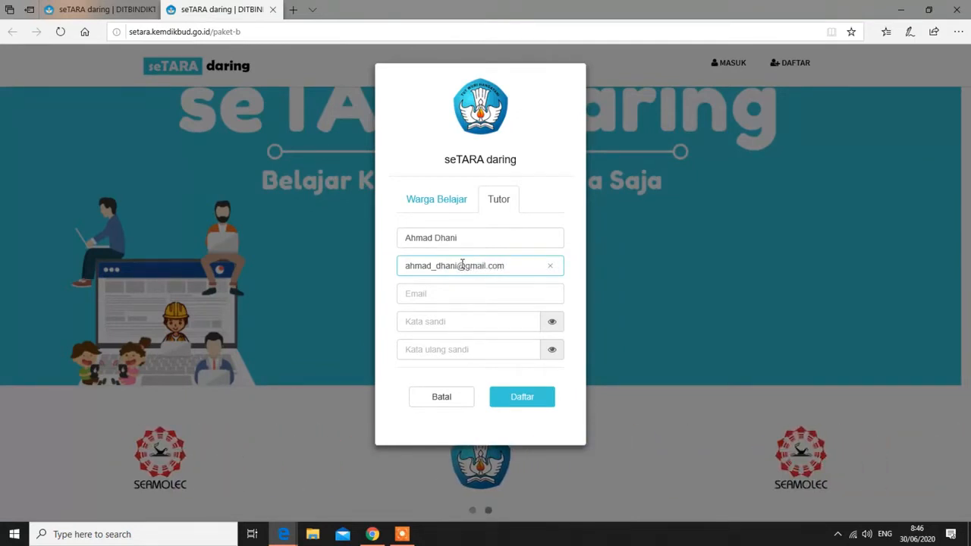
Fill in the e-mail and both Kata sandi fields, submit with Daftar, and acknowledge the success message
click(444, 292)
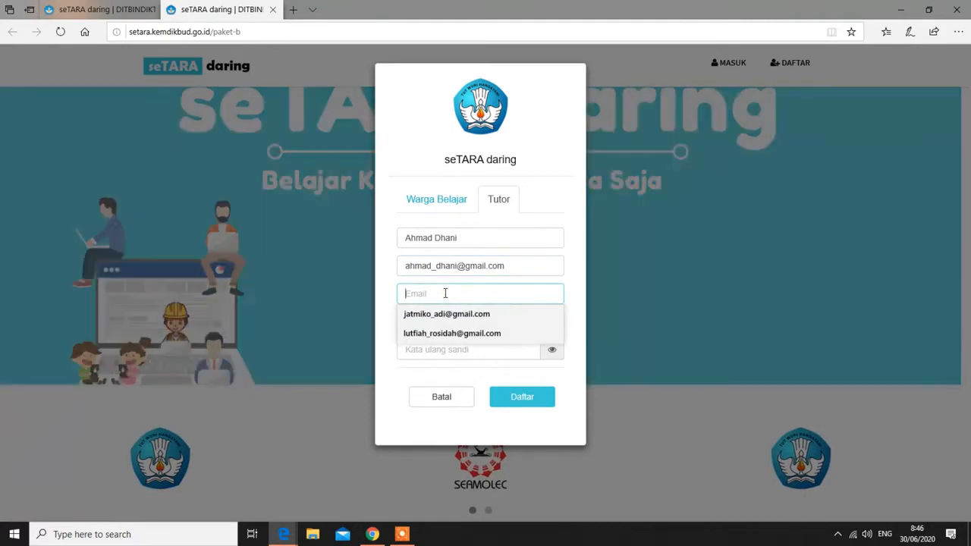
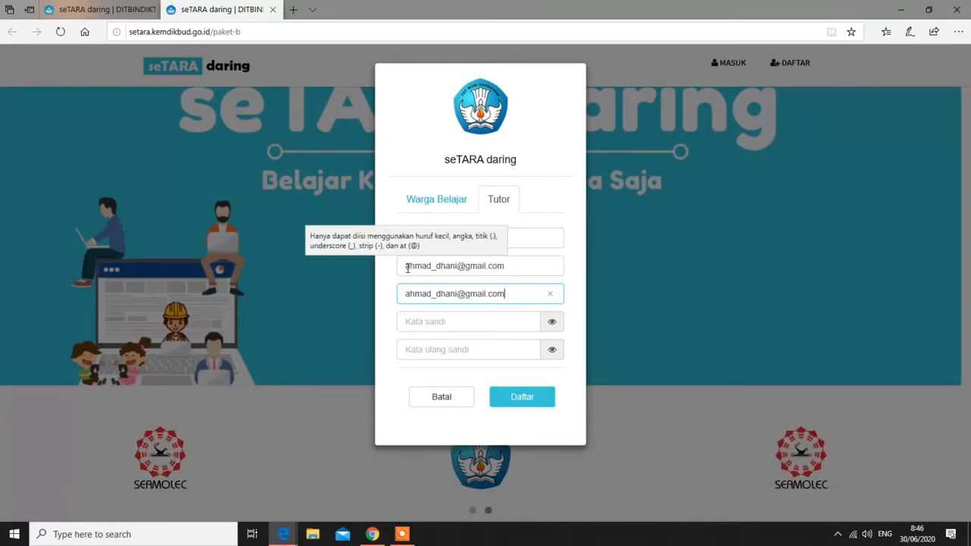
drag(406, 267, 458, 266)
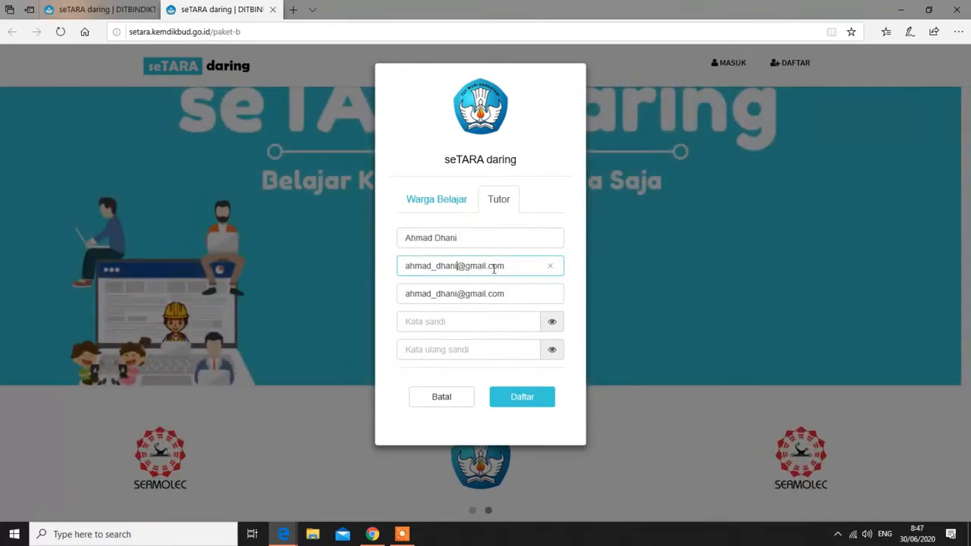
drag(508, 267, 456, 269)
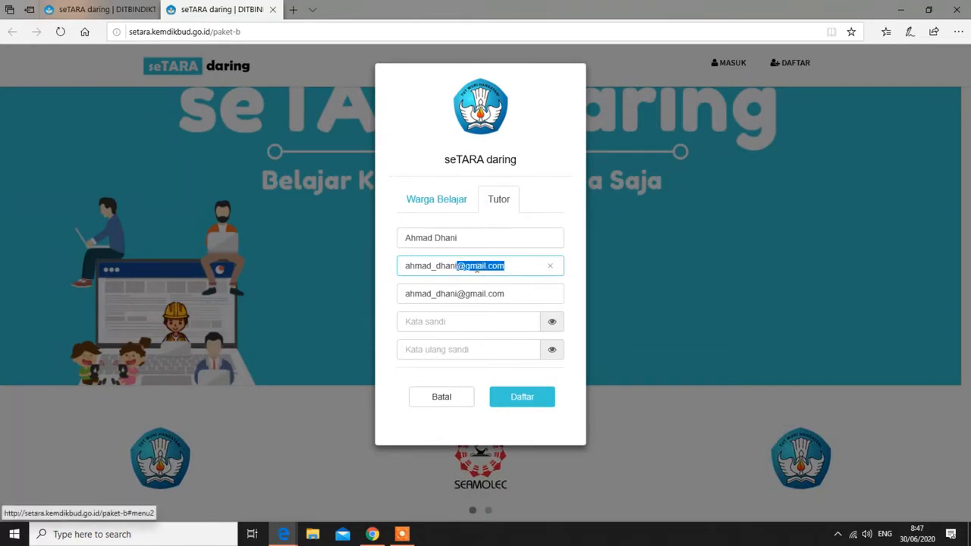
click(455, 321)
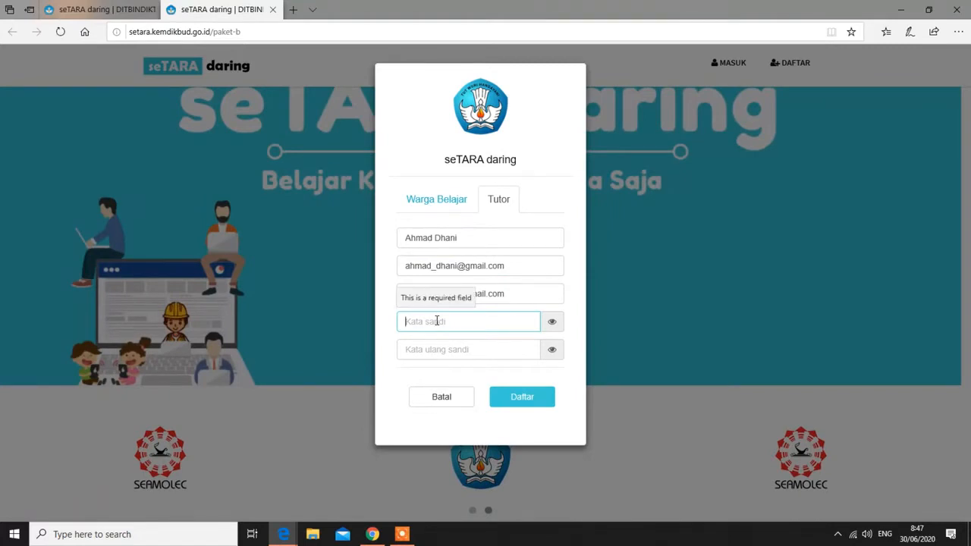
text(a)
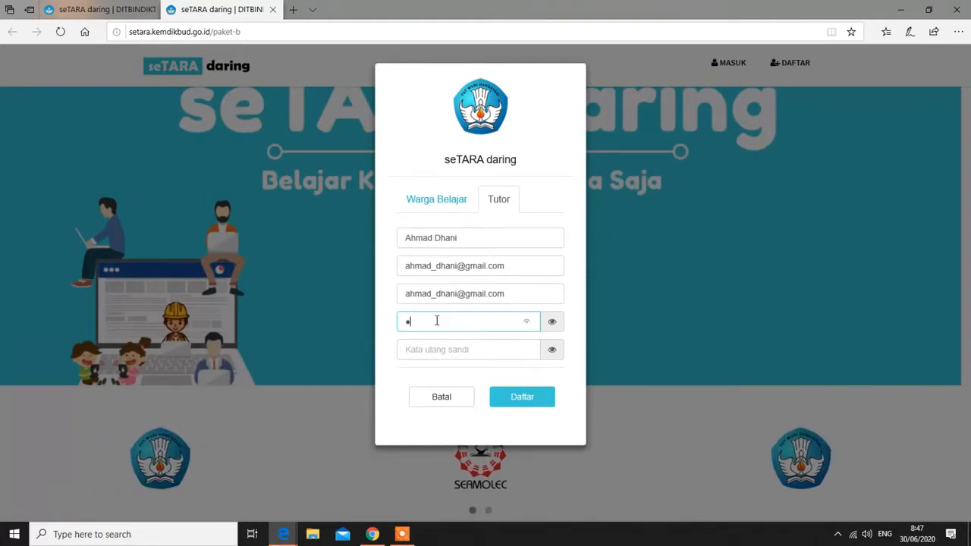
text(a)
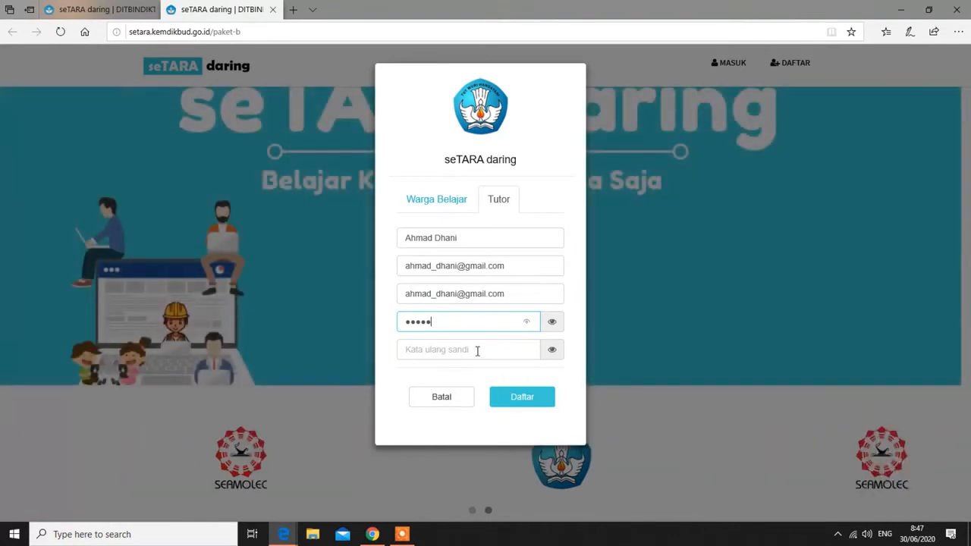
click(476, 349)
text(aaaaa)
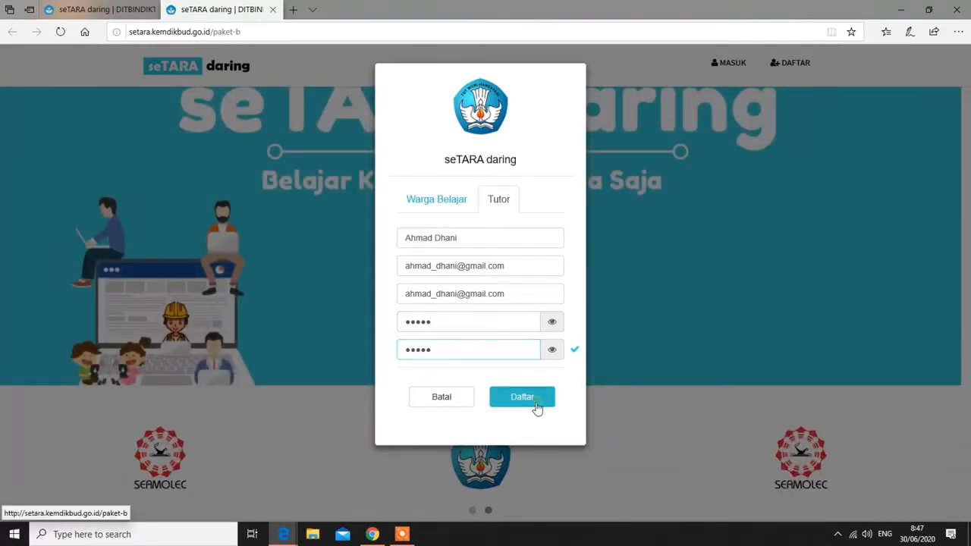
click(537, 408)
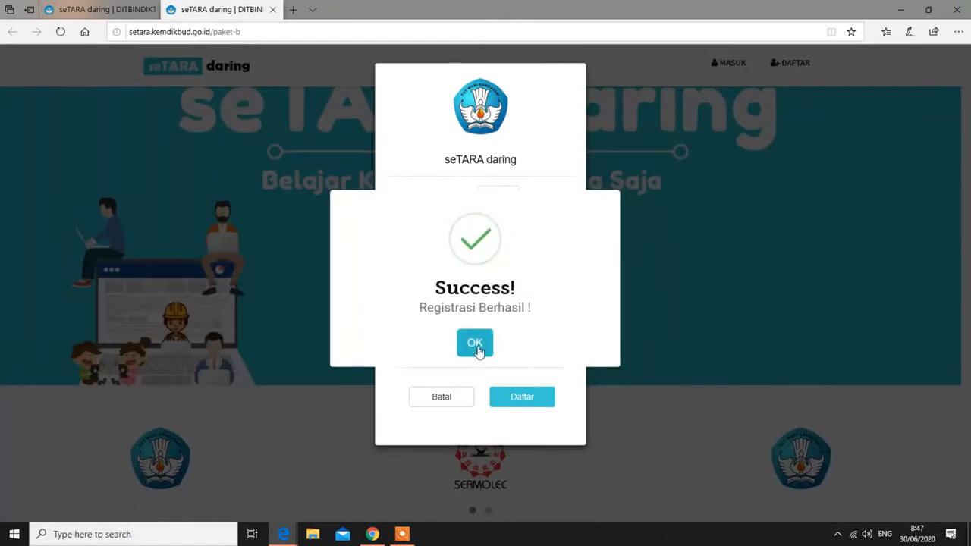
click(475, 345)
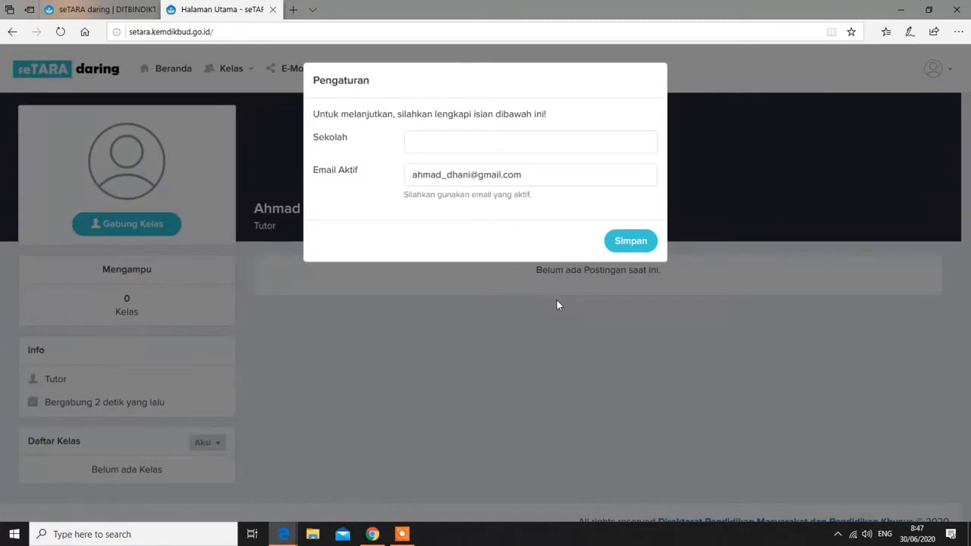
Set the Sekolah field to SKB KOTA MALANG in Pengaturan, save, and dismiss the confirmation
click(571, 147)
text(skb )
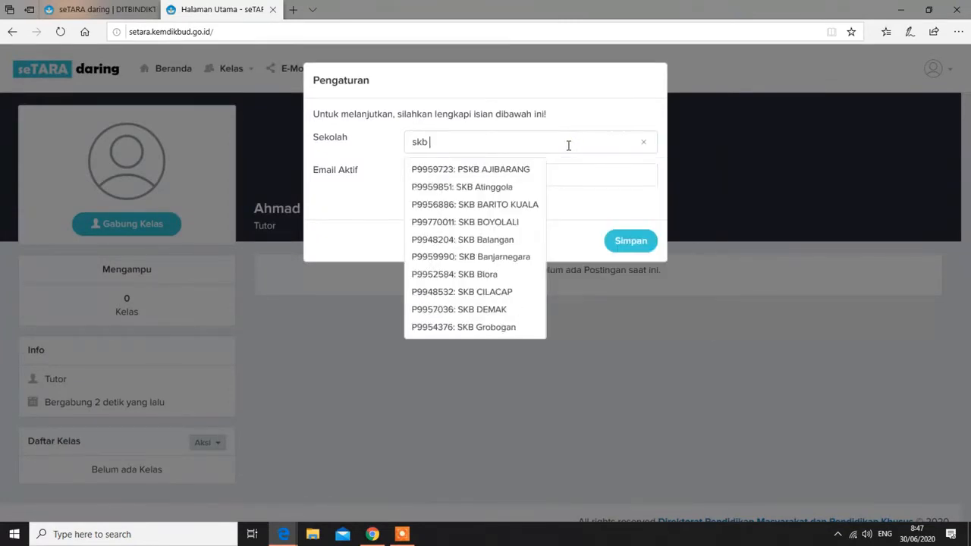
text(kota malang)
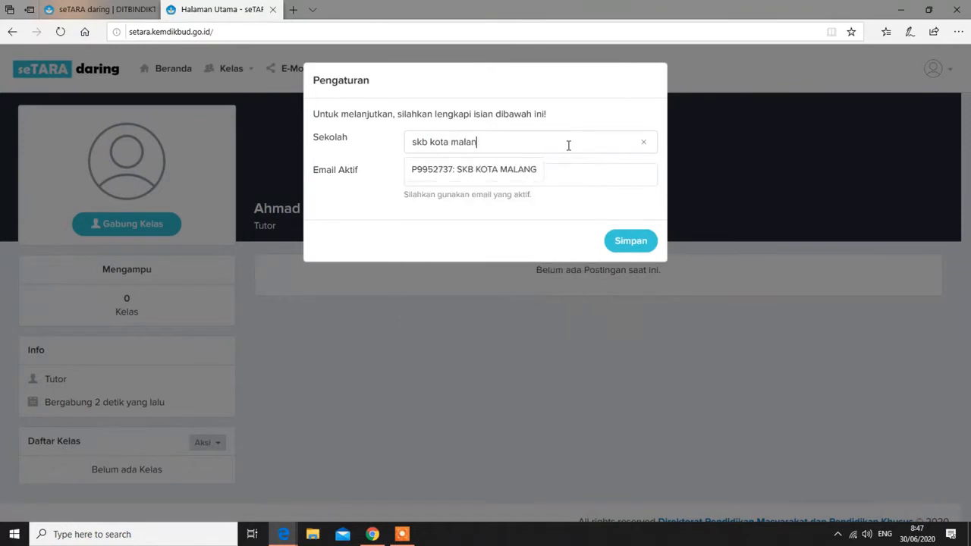
click(501, 170)
click(633, 246)
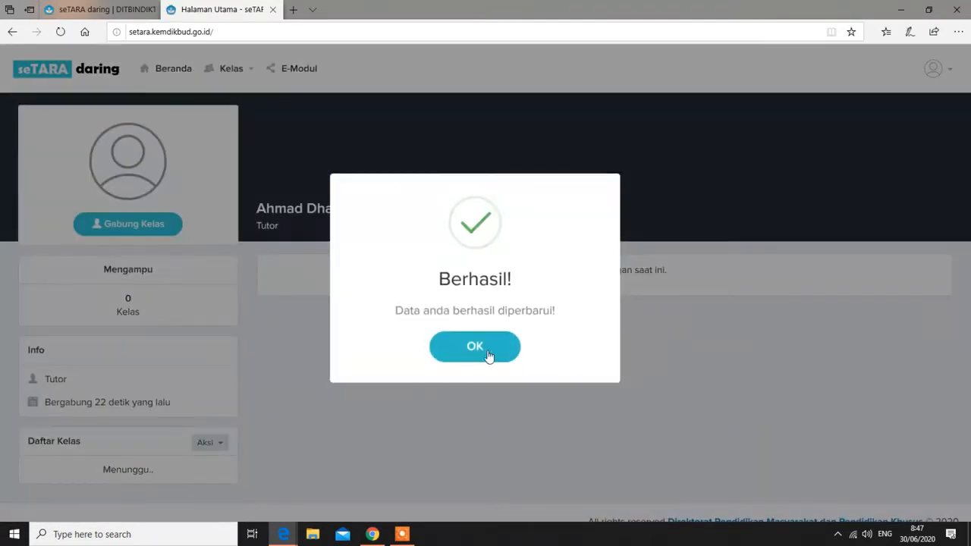
click(480, 350)
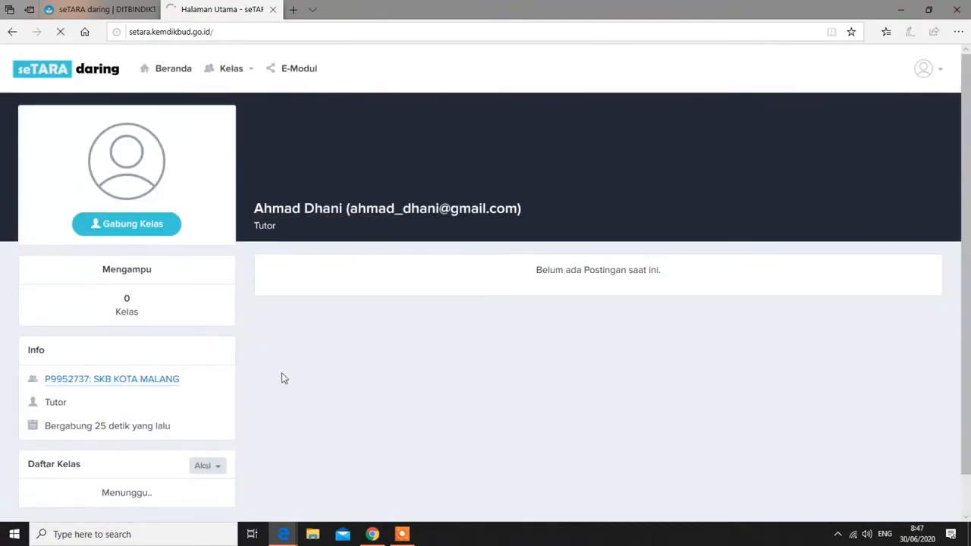
Scroll through the updated tutor profile, then minimize the Edge window
scroll(316, 409, down, 1)
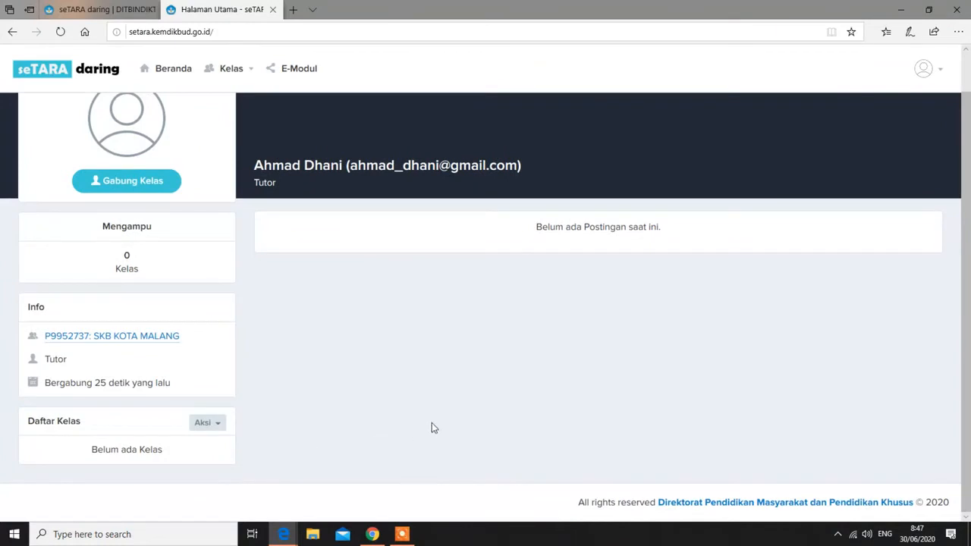
scroll(239, 322, up, 1)
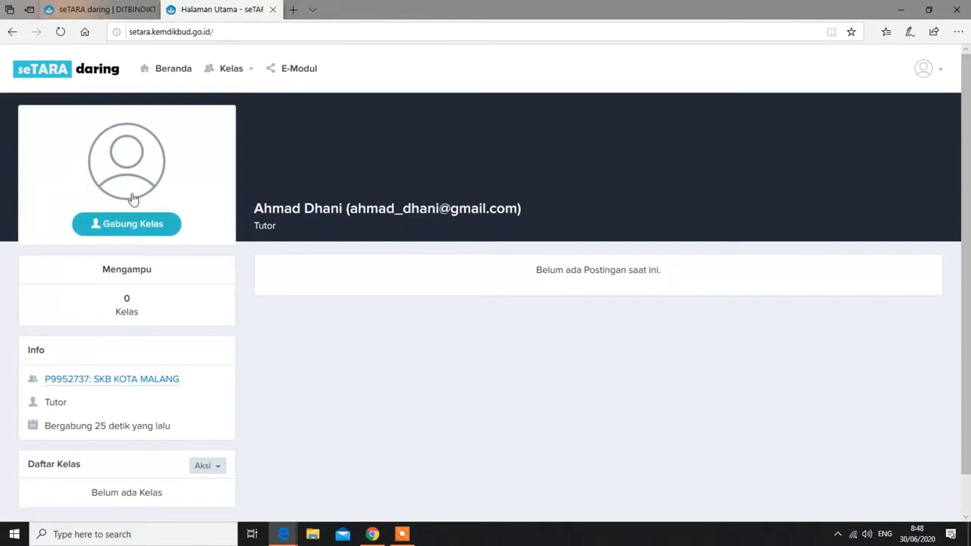
click(901, 10)
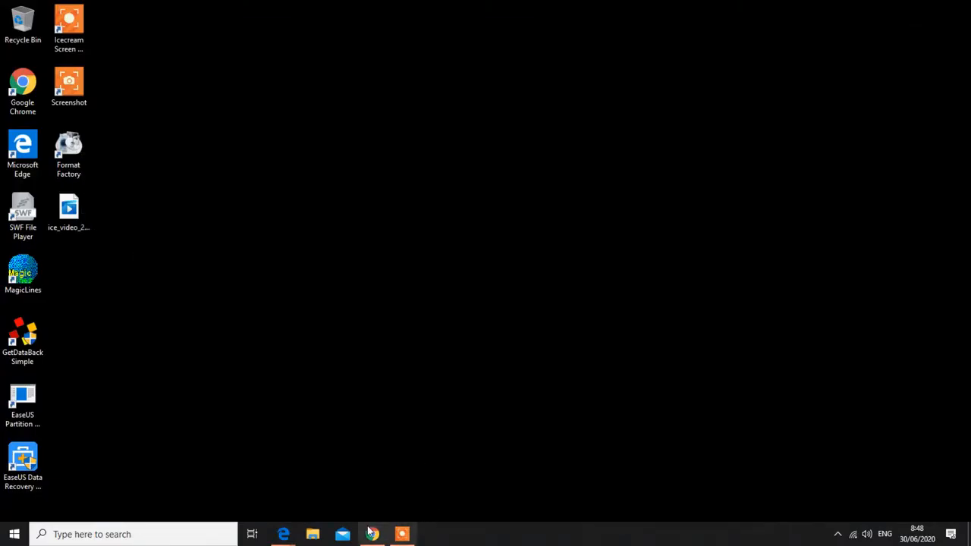
In Chrome, open Kelas VII's Anggota list and select the Kode Kelas text for copying
click(372, 535)
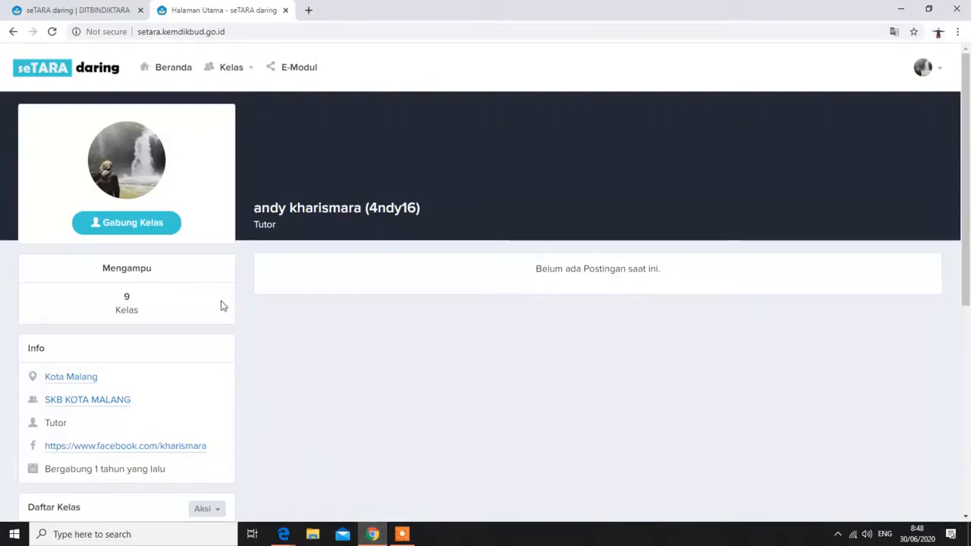
scroll(220, 300, down, 1)
scroll(219, 300, down, 4)
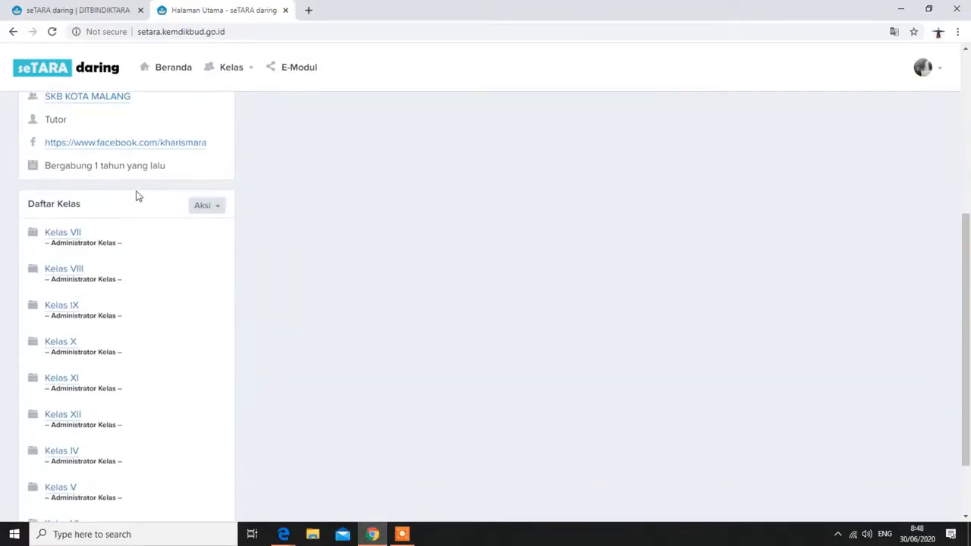
click(62, 239)
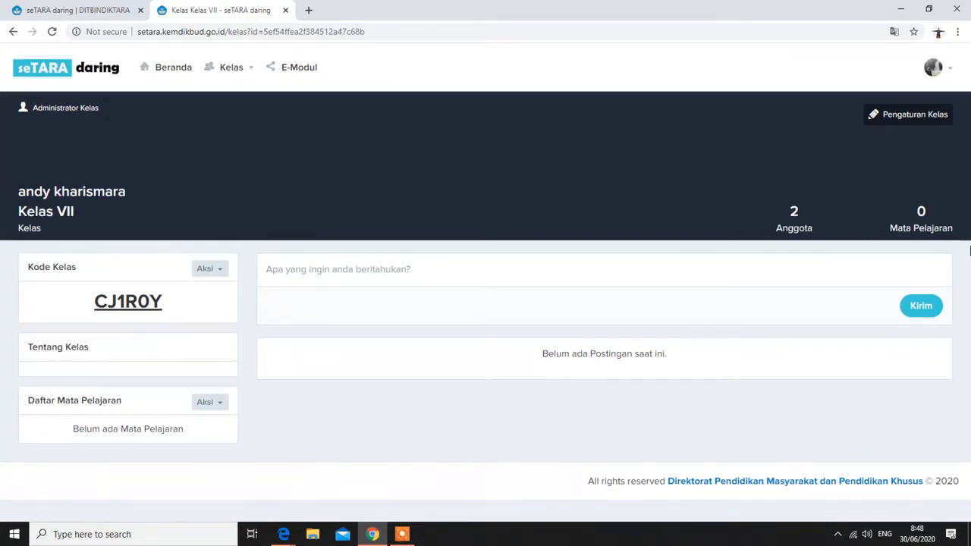
click(800, 235)
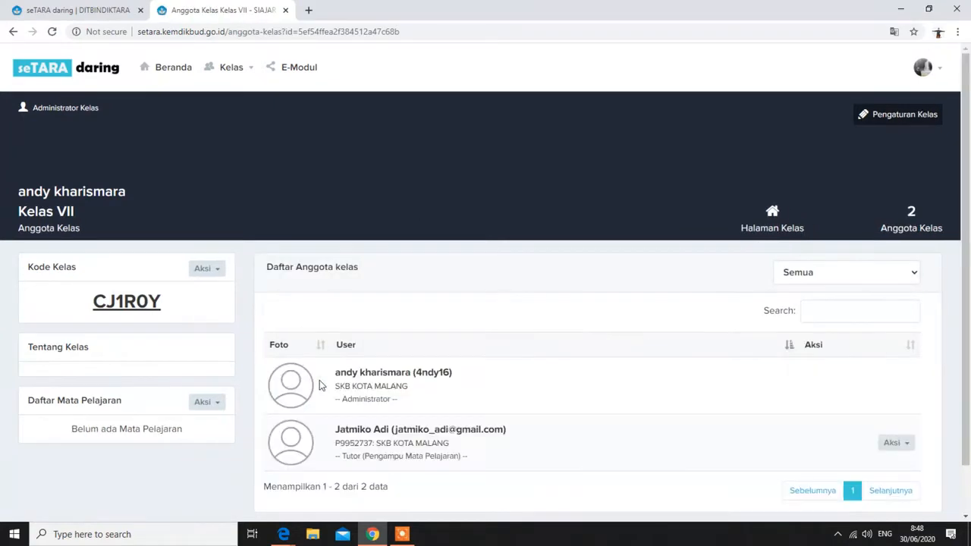
scroll(425, 392, down, 1)
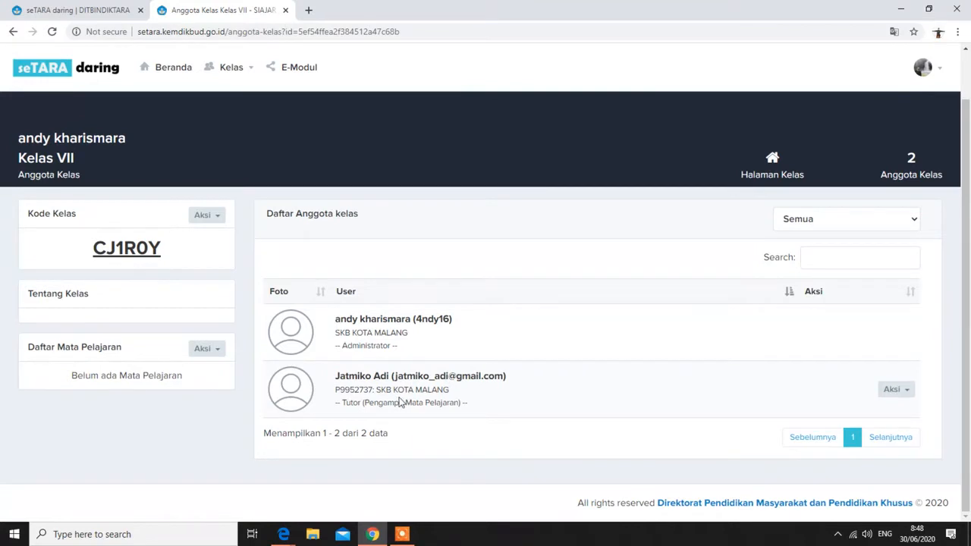
drag(84, 255, 166, 257)
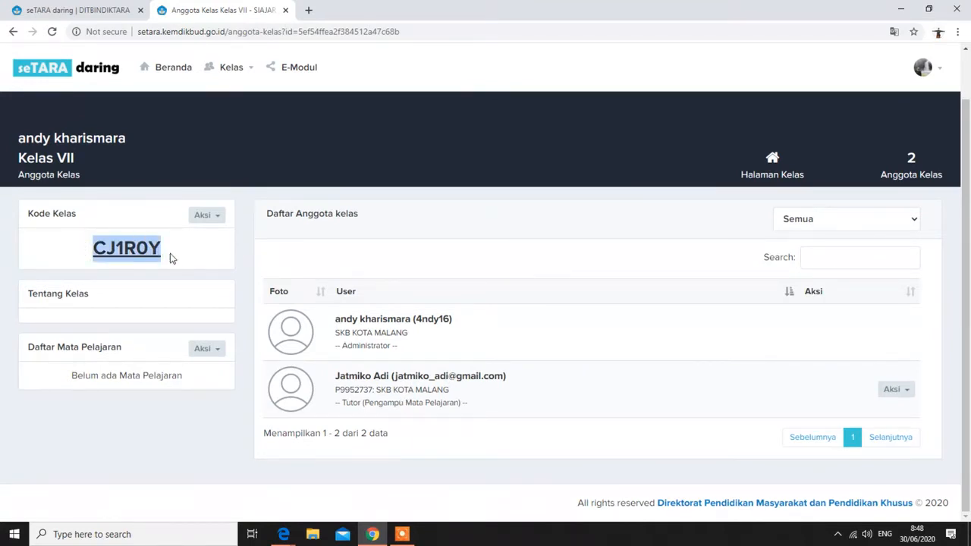
Minimize Chrome and bring the new tutor's Edge window to the front
click(900, 10)
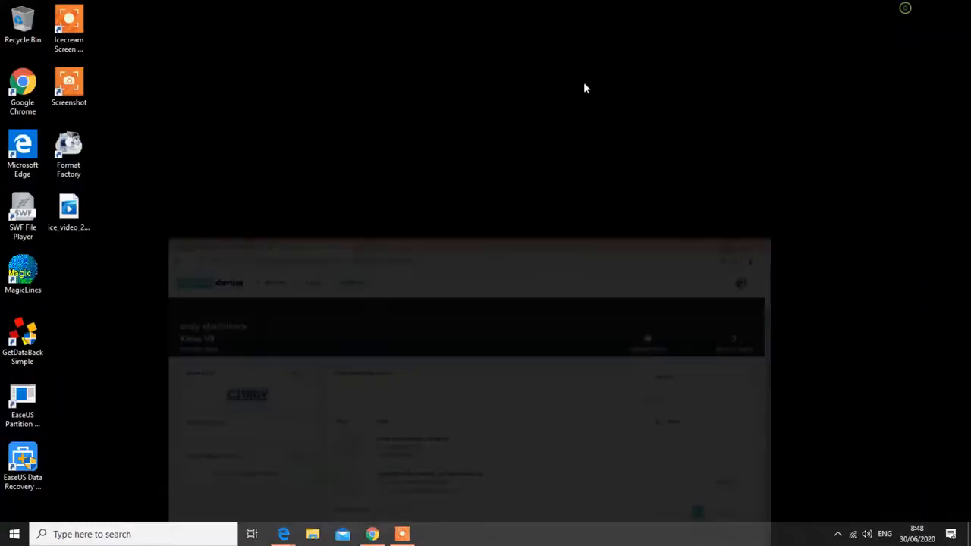
mouse_move(293, 535)
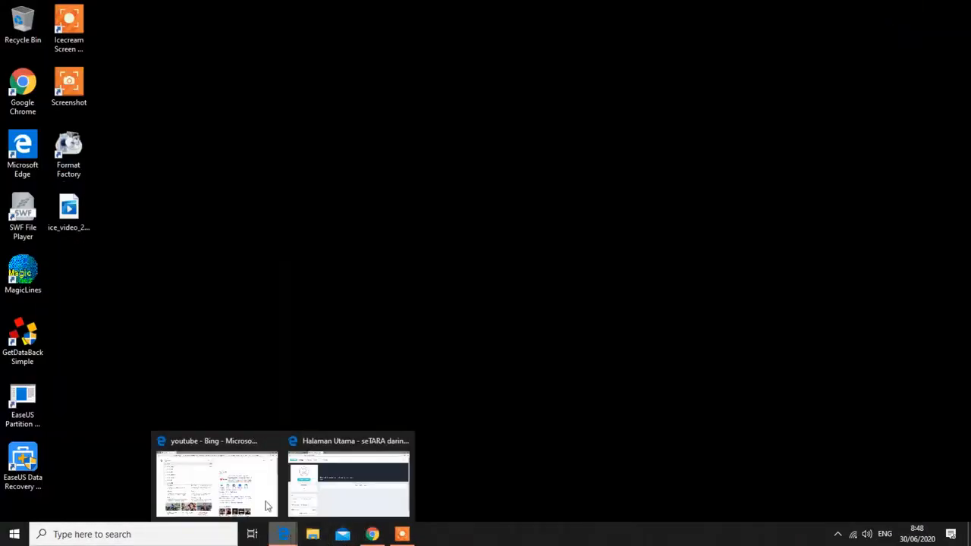
click(336, 468)
Join Kelas VII through Gabung Kelas using the saved class code, then dismiss the success message
click(119, 221)
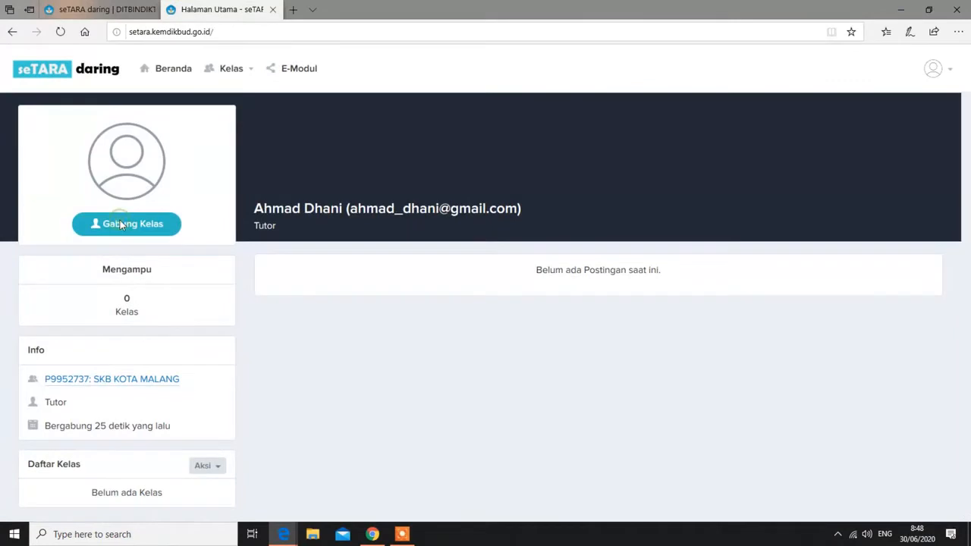
click(485, 123)
click(485, 115)
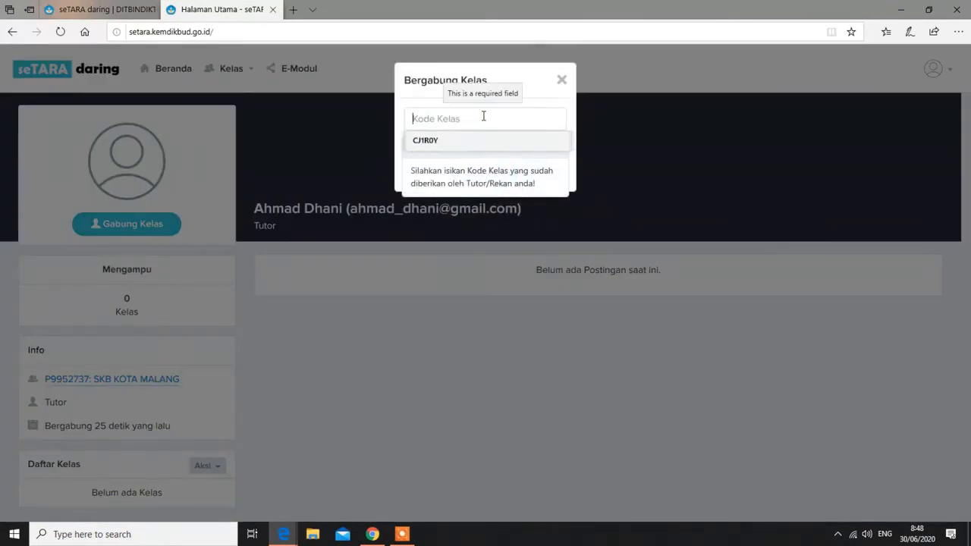
key(Down)
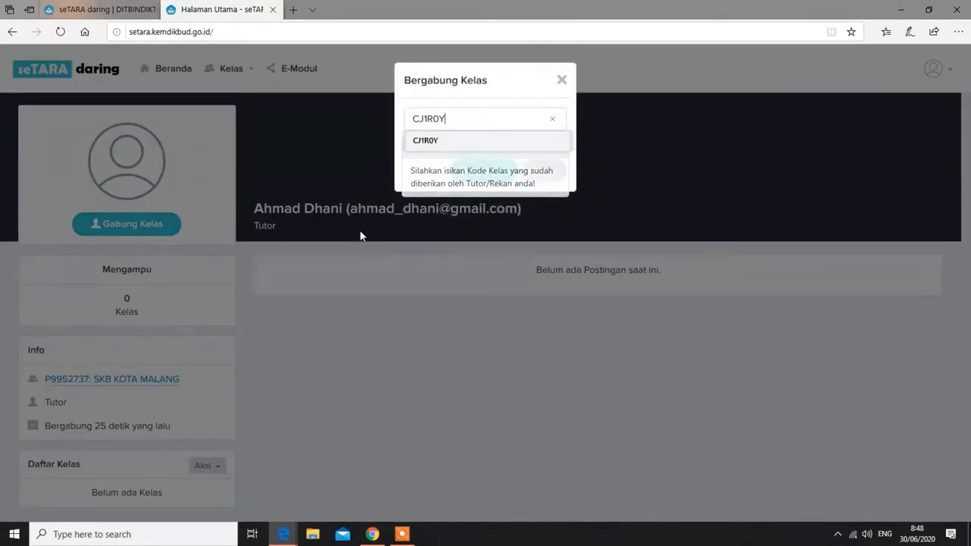
key(Return)
click(474, 176)
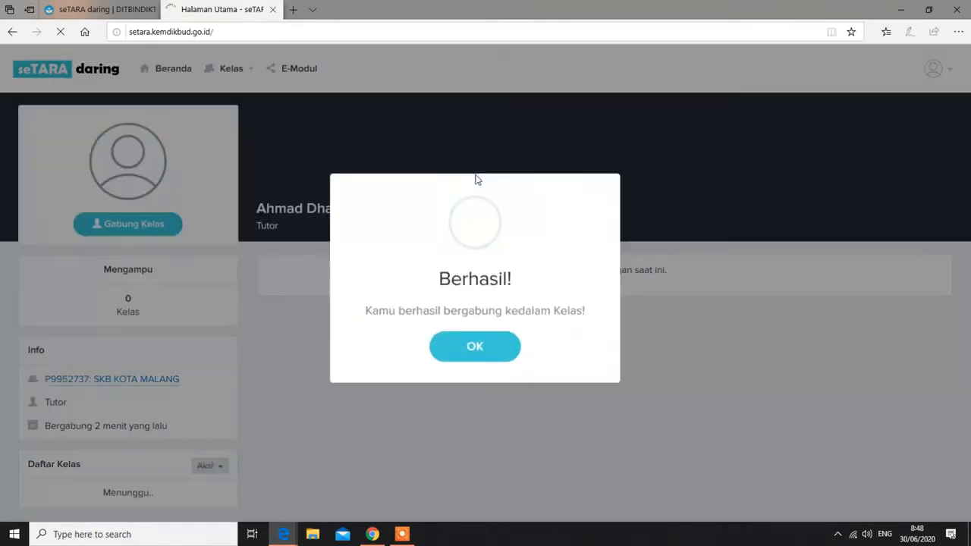
click(473, 347)
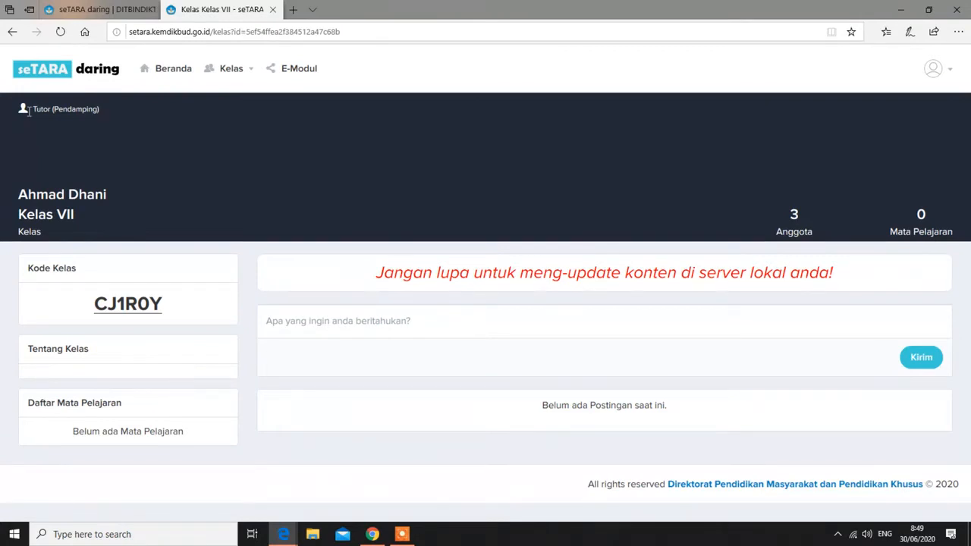
Switch between the Edge and Chrome windows, ending on the Kelas VII member list in Chrome
click(900, 9)
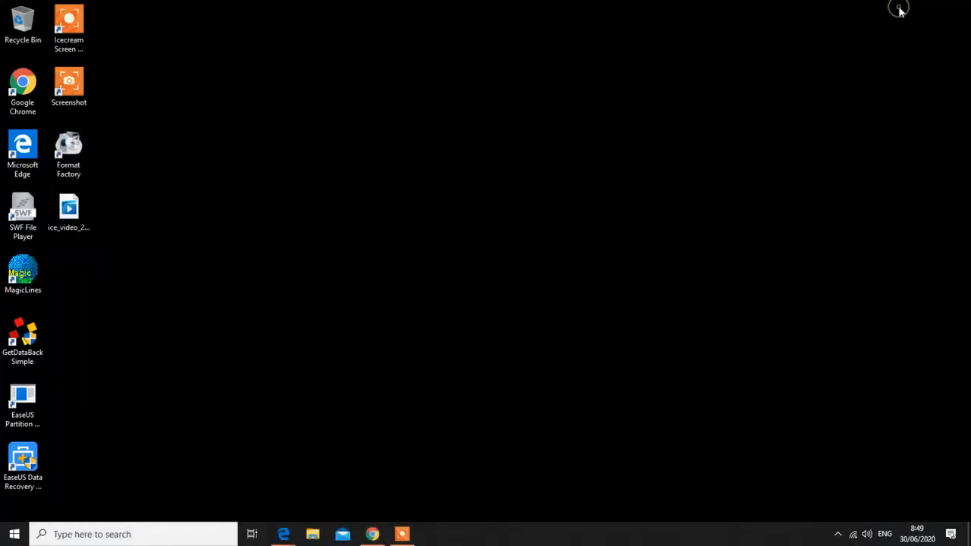
click(372, 534)
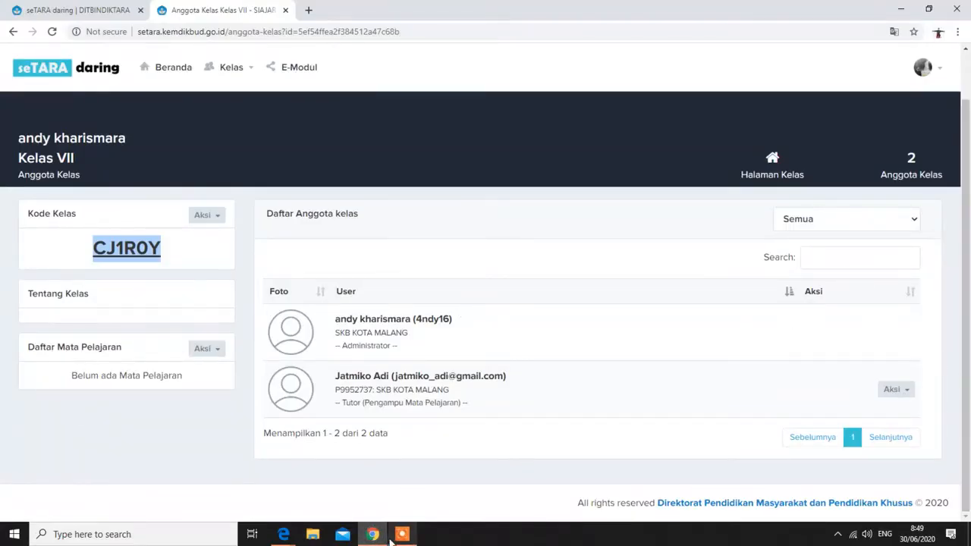
mouse_move(374, 536)
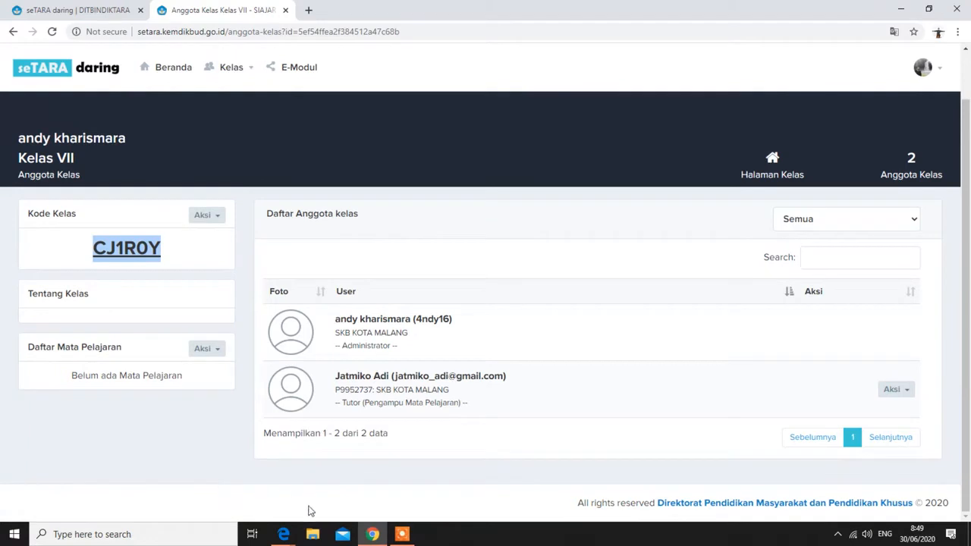
mouse_move(285, 537)
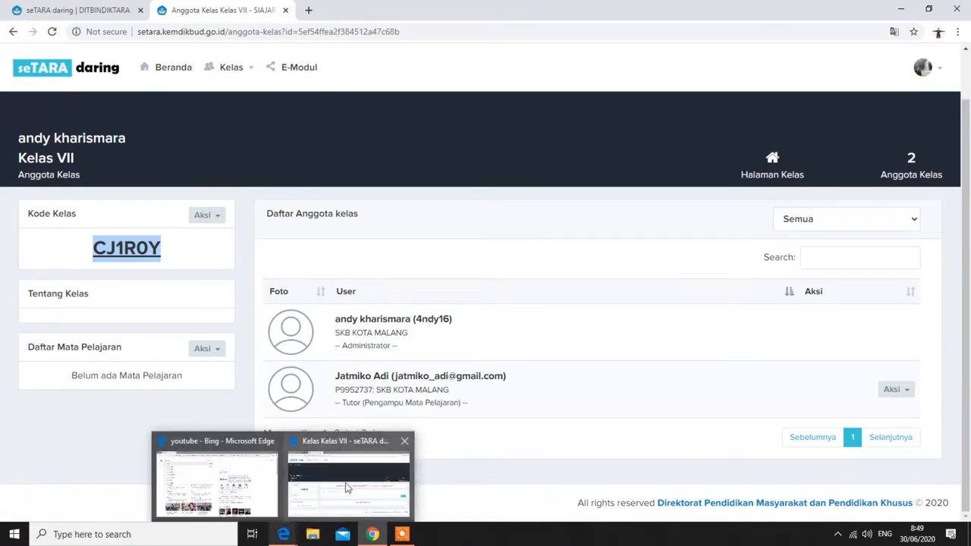
mouse_move(345, 486)
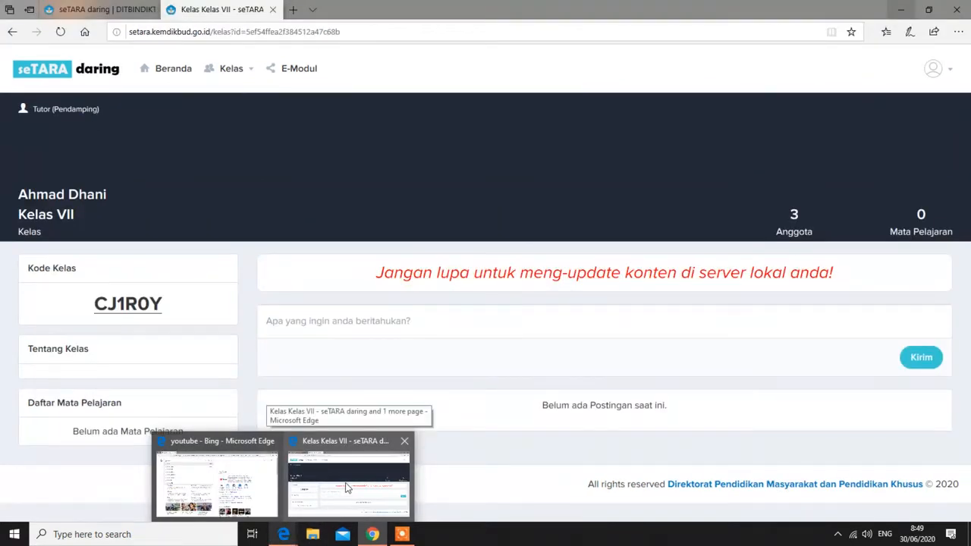
click(345, 483)
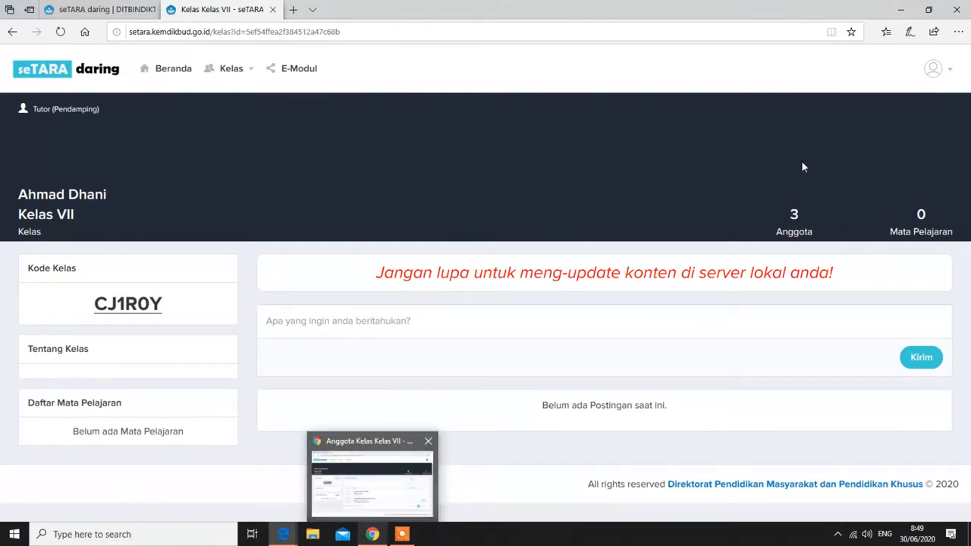
click(374, 476)
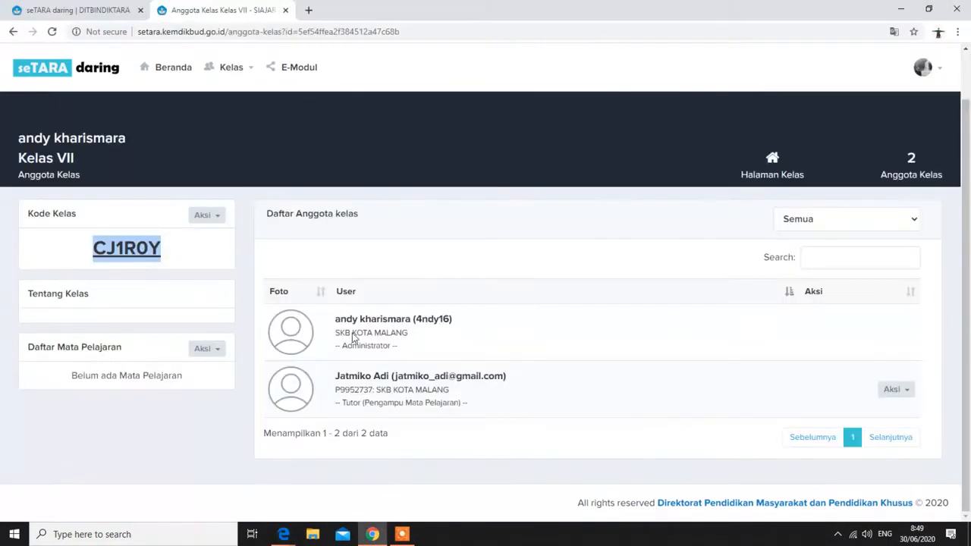
Reload the member list and change the third member's role to Tutor (Pengampu Mata Pelajaran)
click(52, 33)
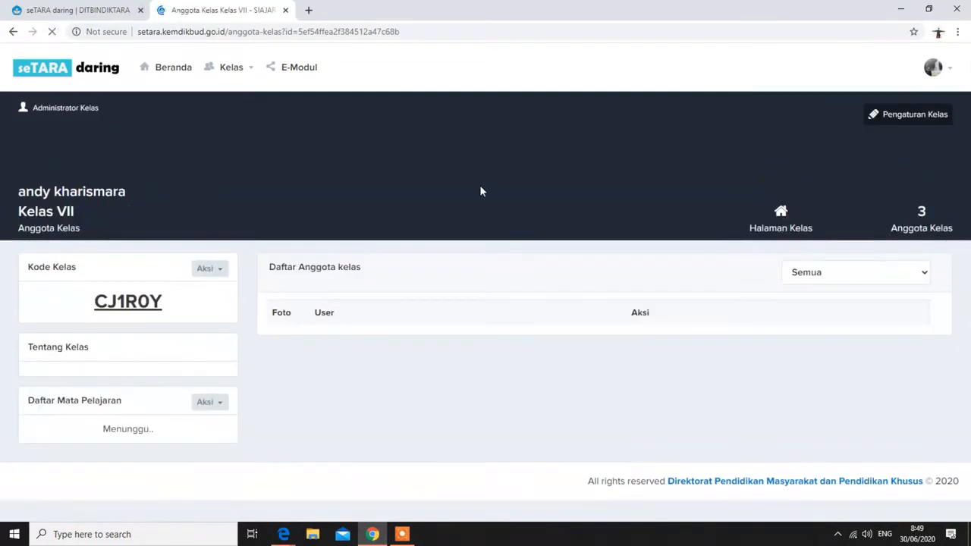
scroll(523, 311, down, 2)
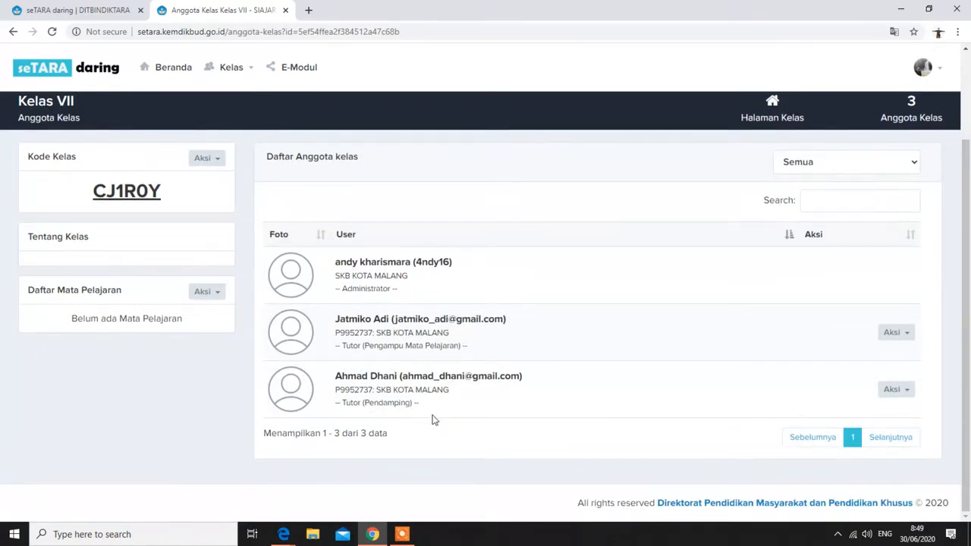
click(902, 389)
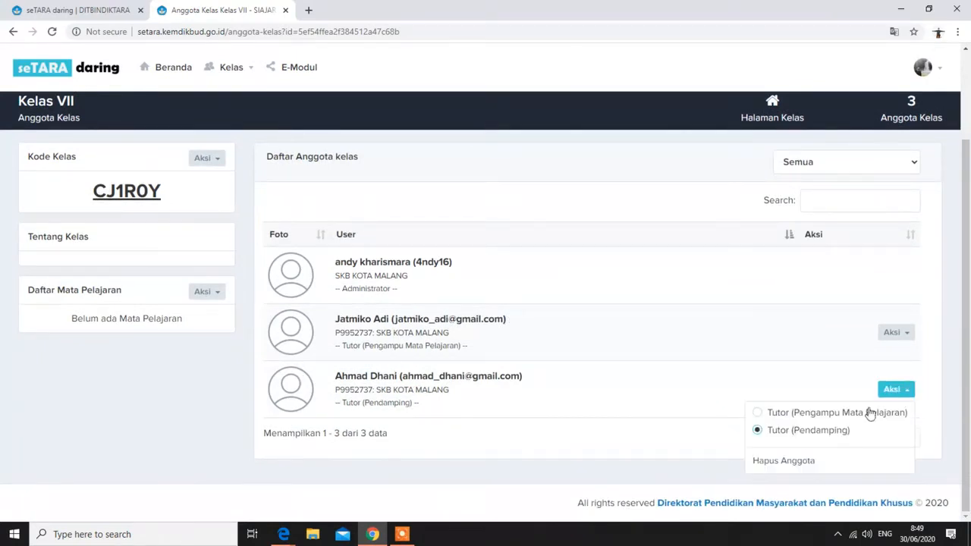
click(827, 412)
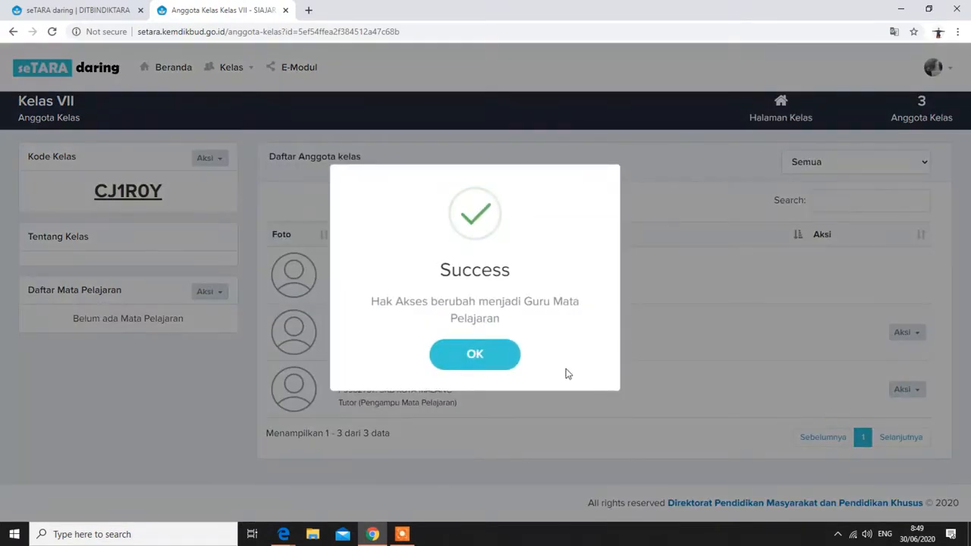
click(478, 355)
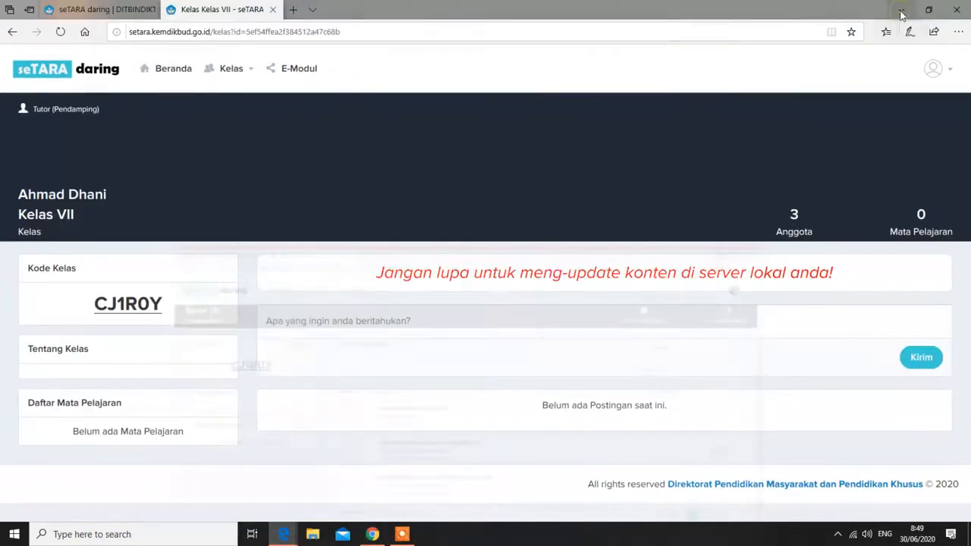
click(900, 9)
Reload the tutor's Kelas VII page, check the Tutor (Pengampu Mata Pelajaran) role, and open the subject-list options
click(60, 31)
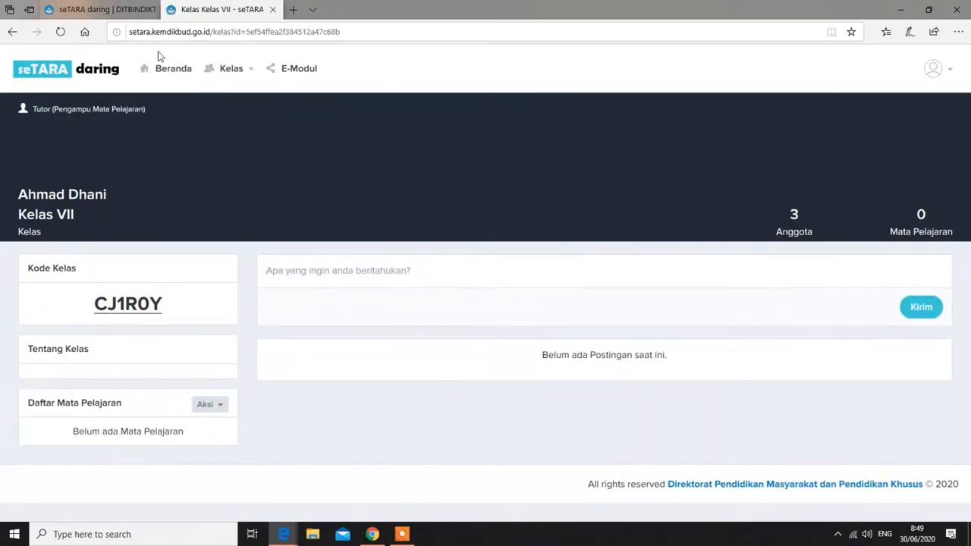
drag(30, 111, 140, 117)
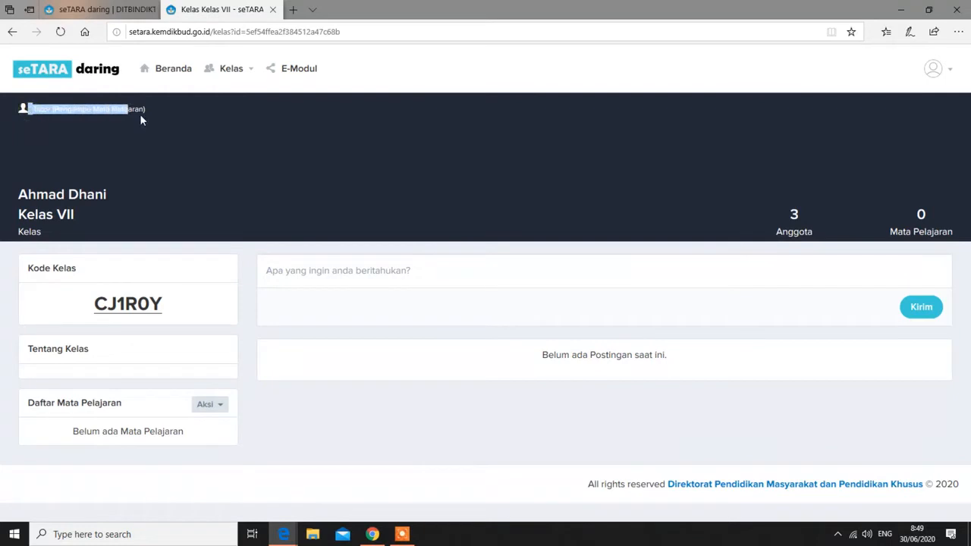
click(179, 129)
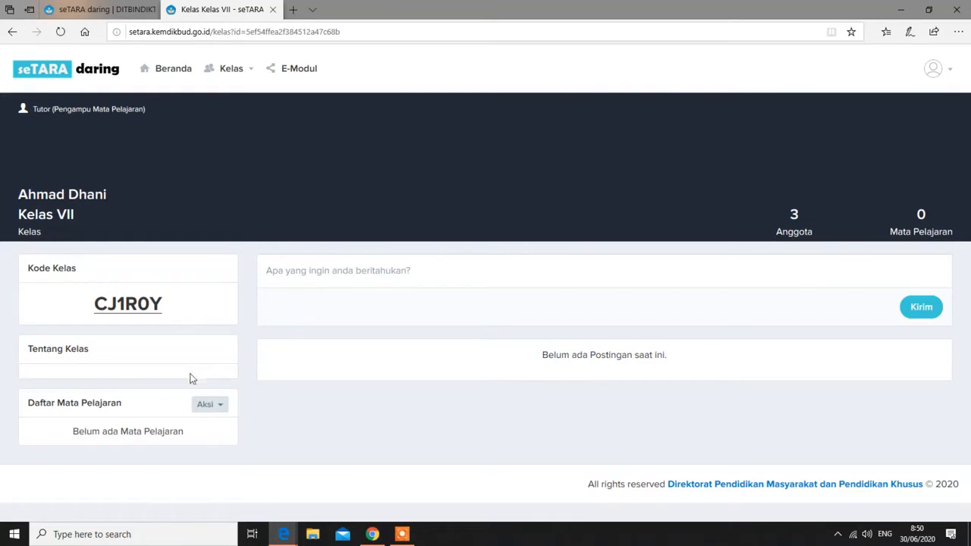
click(222, 407)
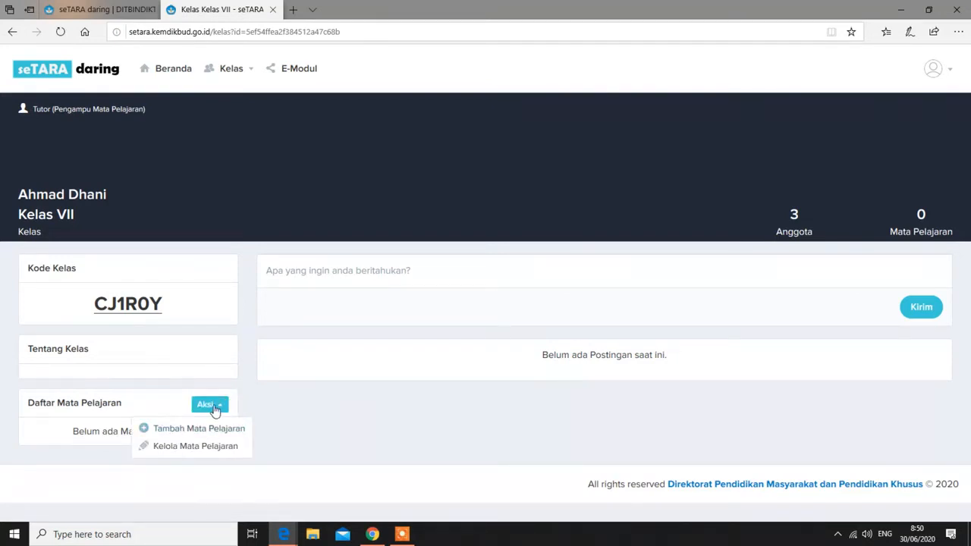
Add the subject 'Pendidikan Kewarganegaraan' to Kelas VII and go back to the class page
click(208, 429)
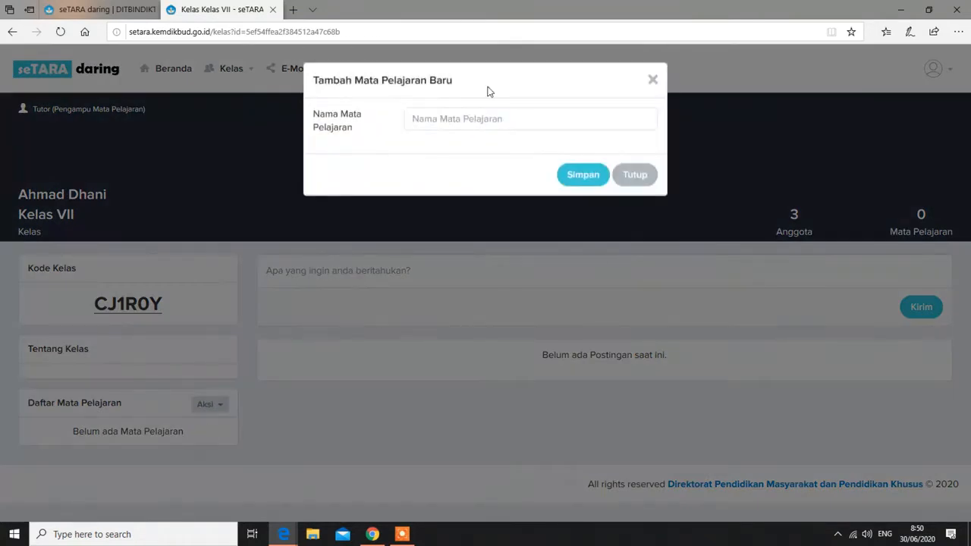
click(524, 122)
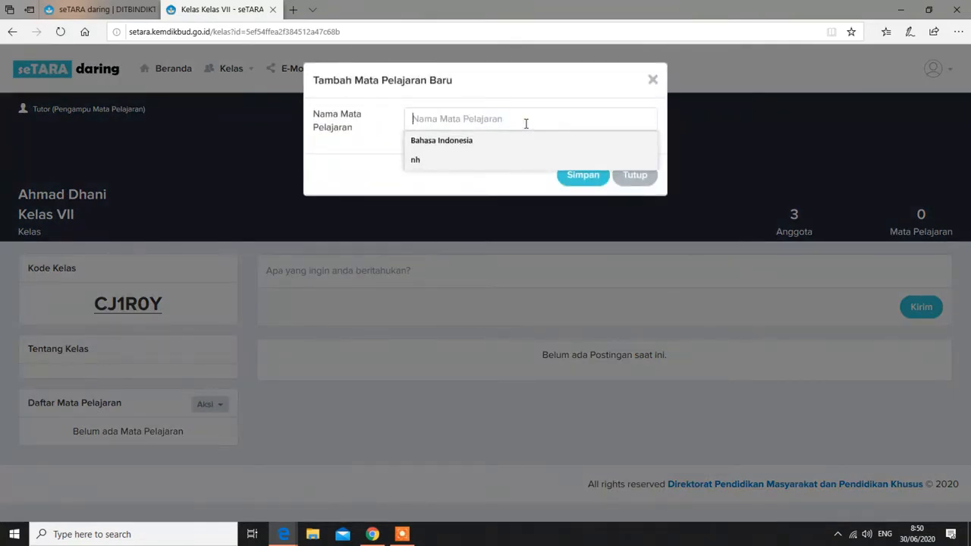
text(Pen)
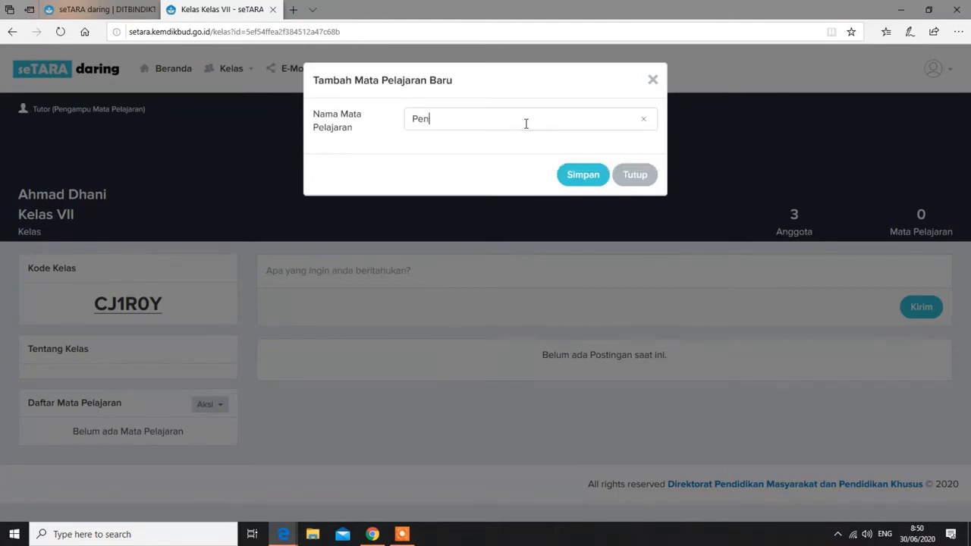
text(didikan Kewarganegaraan)
click(577, 176)
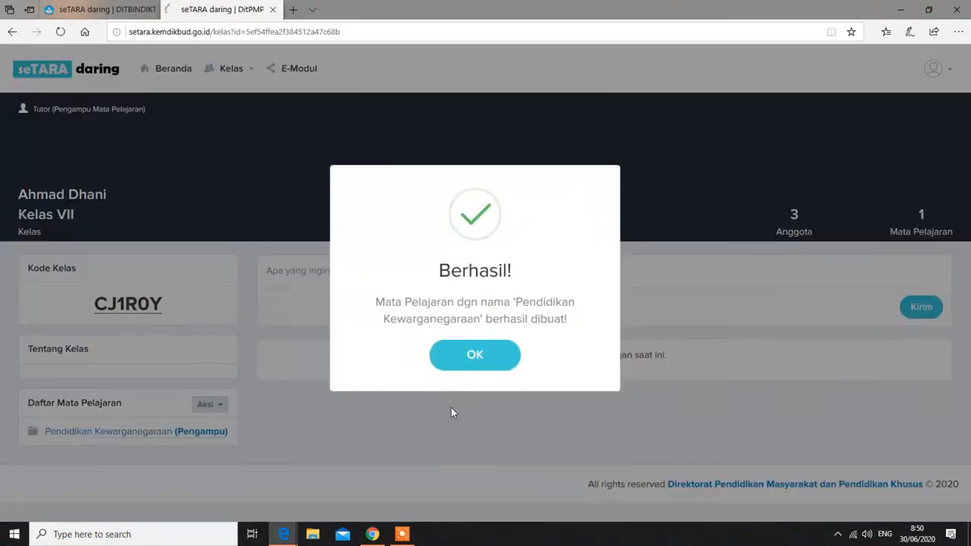
click(480, 355)
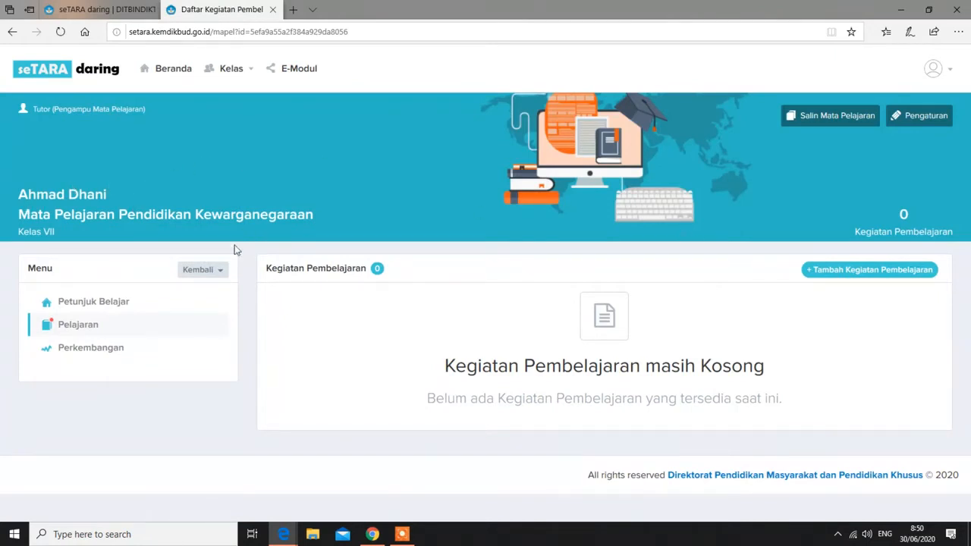
click(211, 270)
click(172, 300)
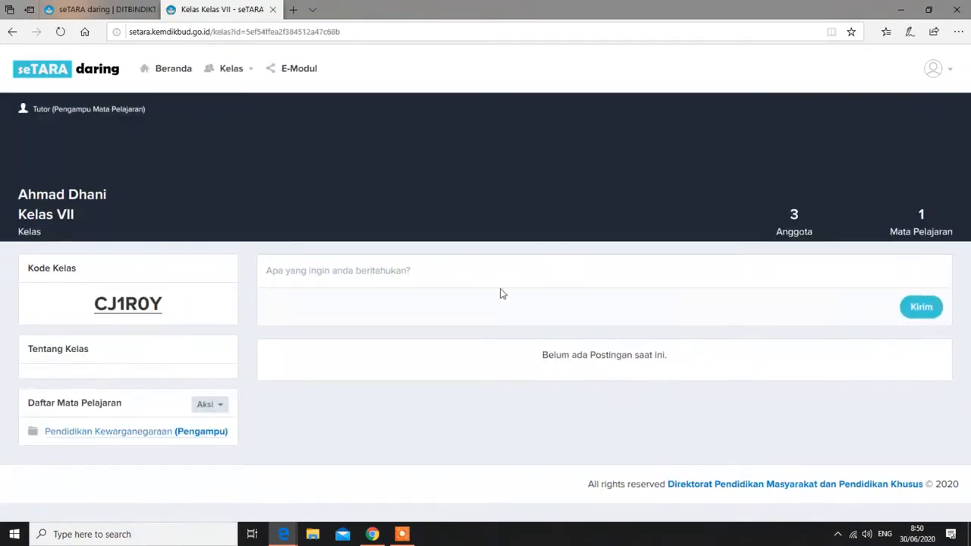
Add a new subject named 'Ilmu Pengetahuan Sosial' to the class and save it
click(220, 408)
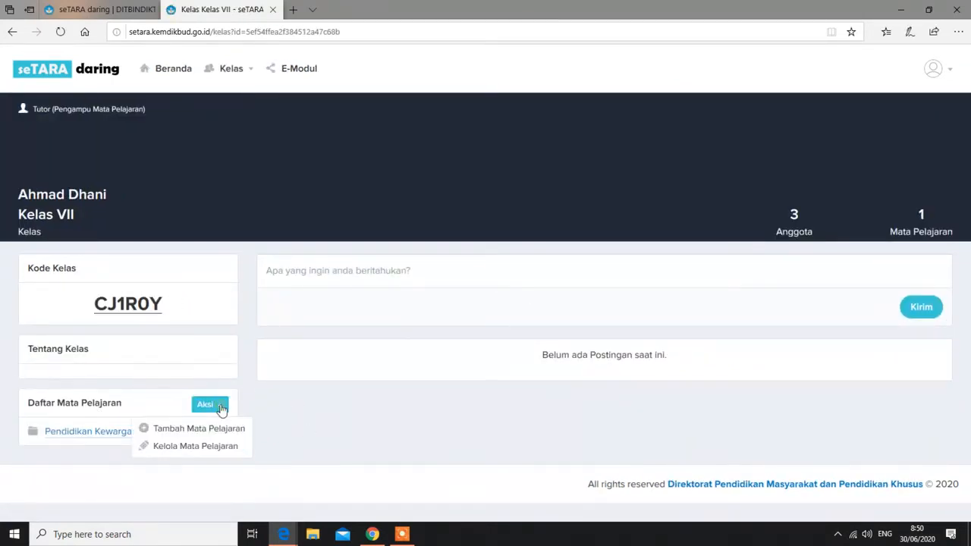
click(209, 430)
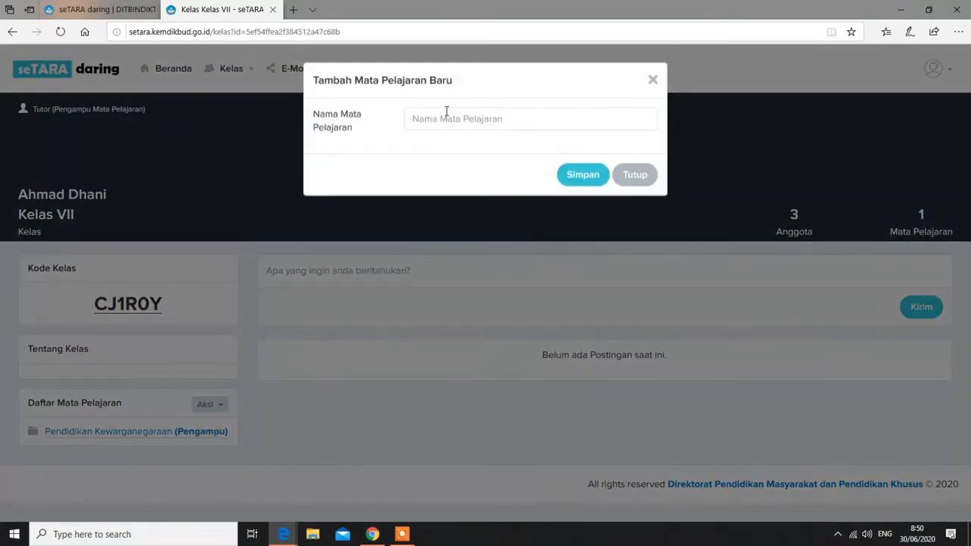
click(522, 122)
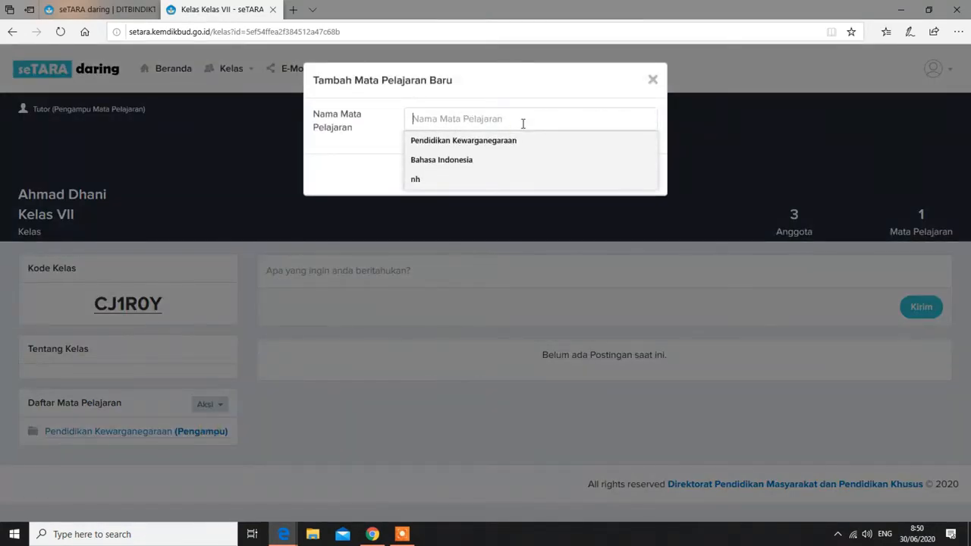
text(Ilmu Pengetah)
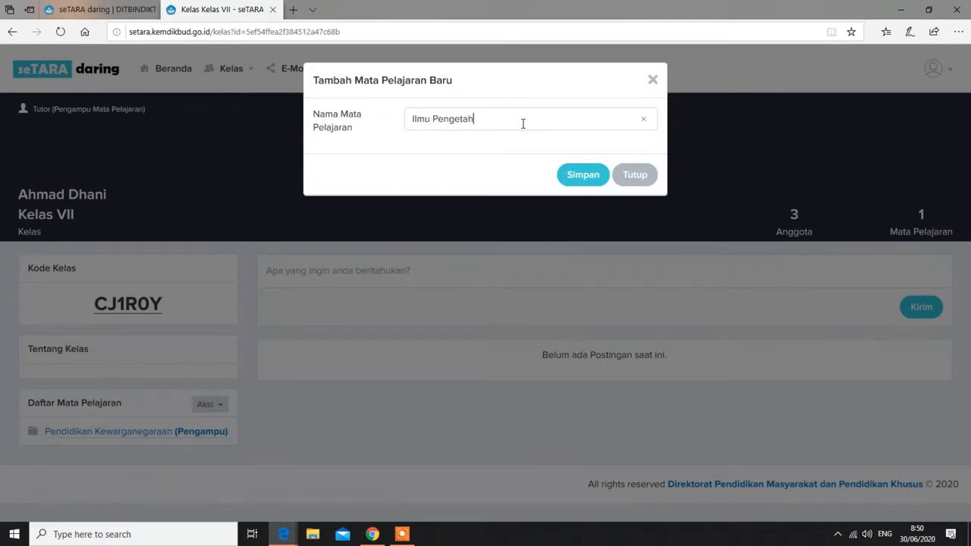
text(Sosial)
click(591, 181)
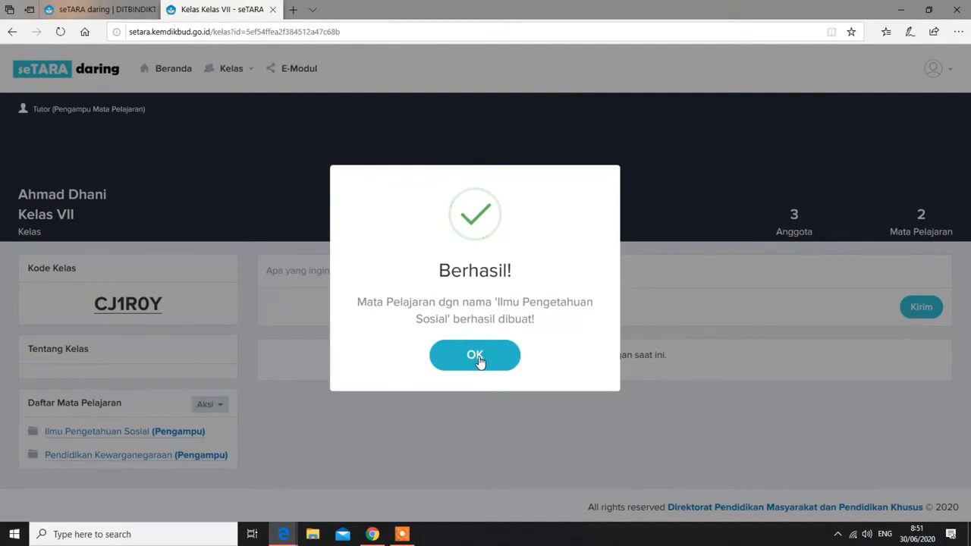
click(475, 356)
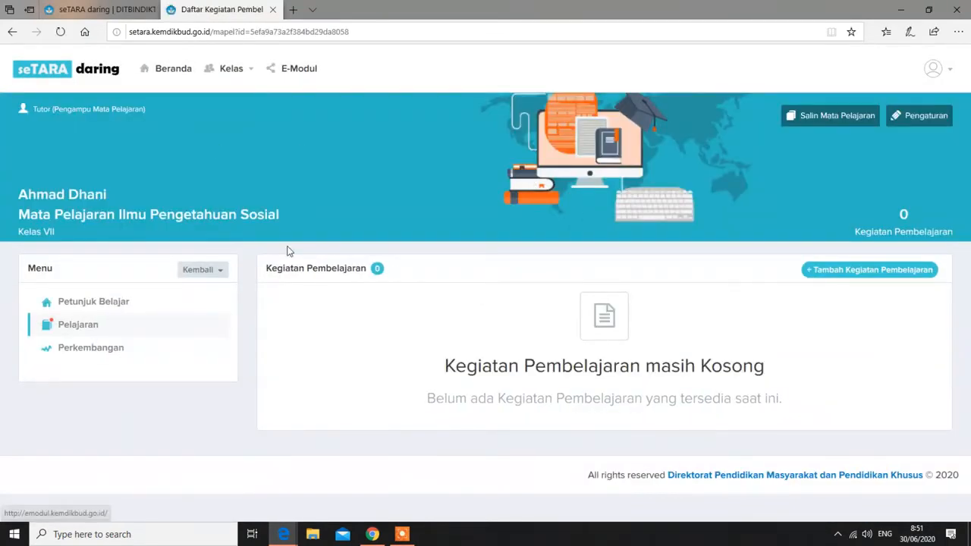
Go back to the Kelas VII class page and open the Ilmu Pengetahuan Sosial subject
click(209, 270)
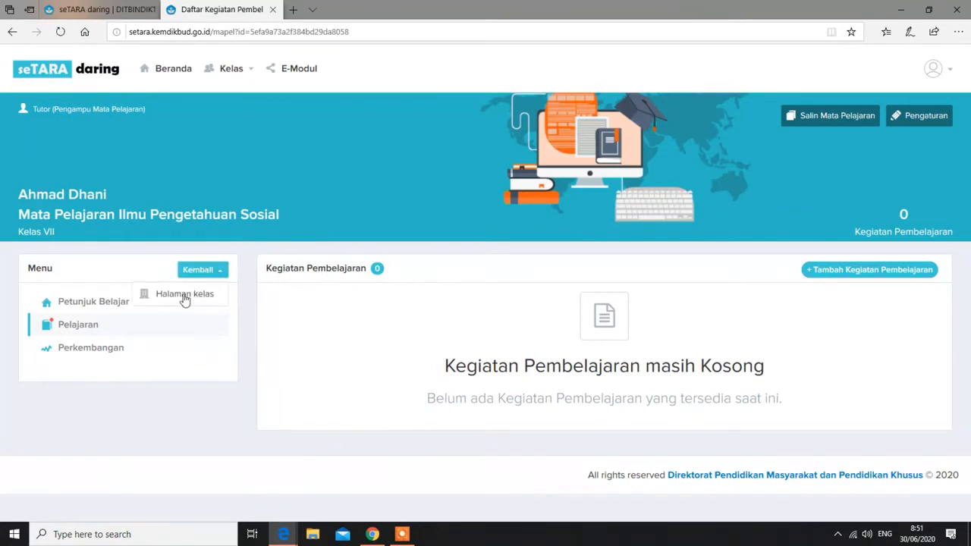
click(182, 303)
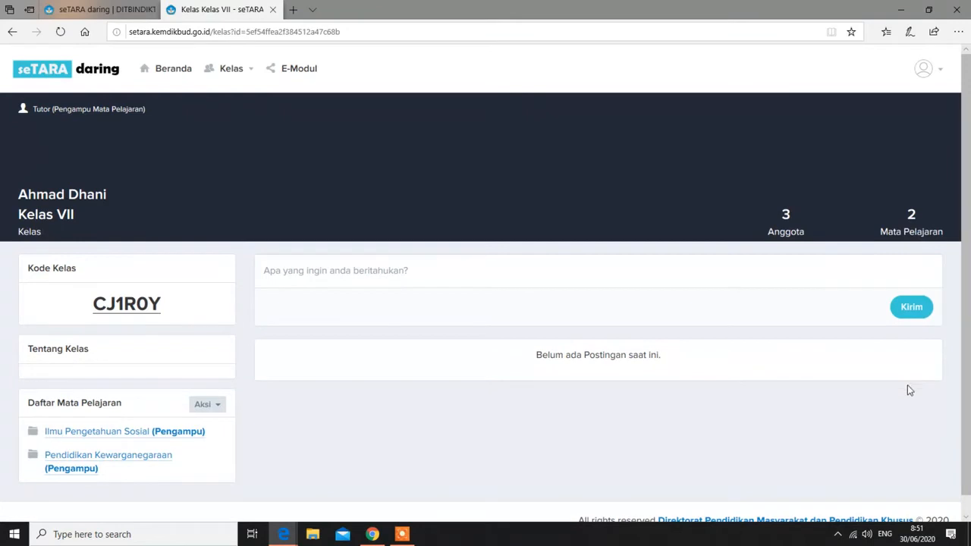
scroll(801, 418, down, 1)
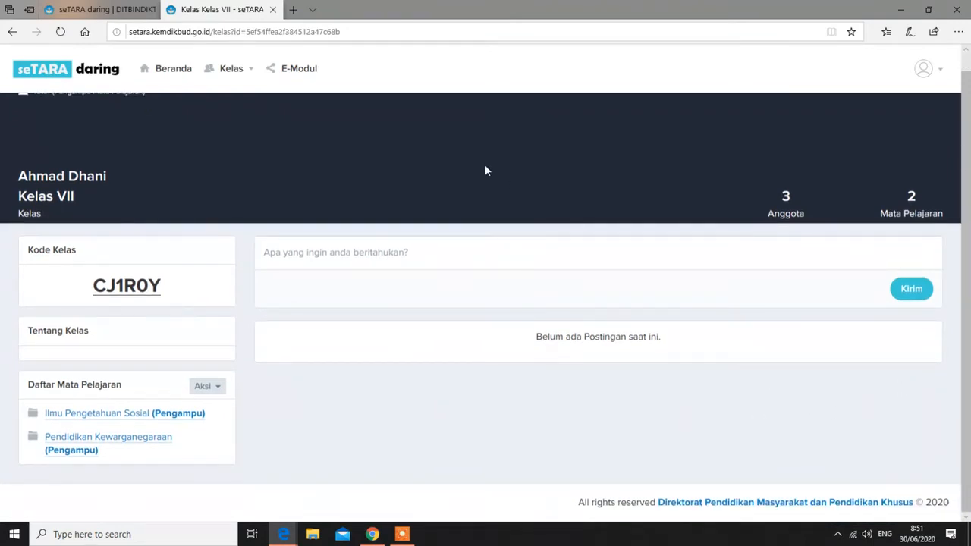
click(134, 415)
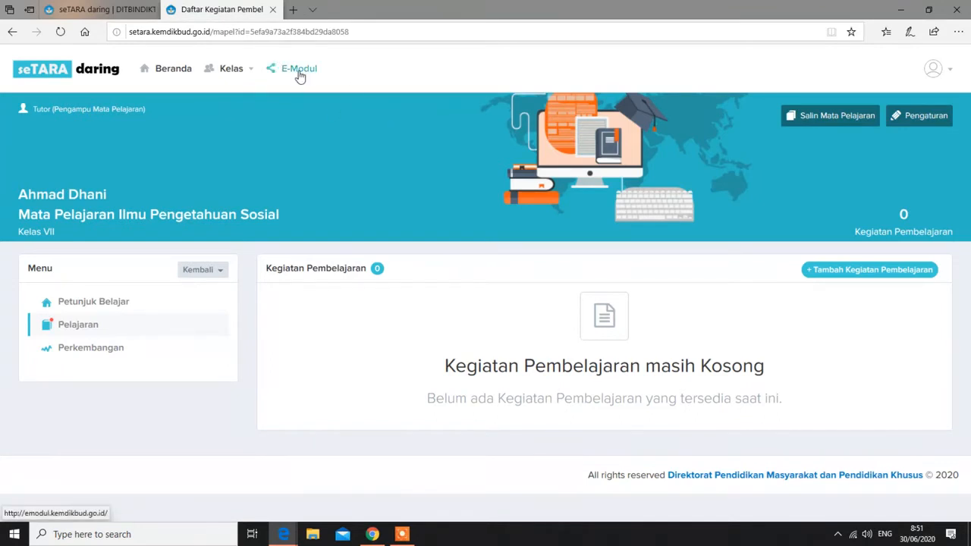
Open the eModul Paket B shelf in a new tab and filter it to IPS books
click(298, 73)
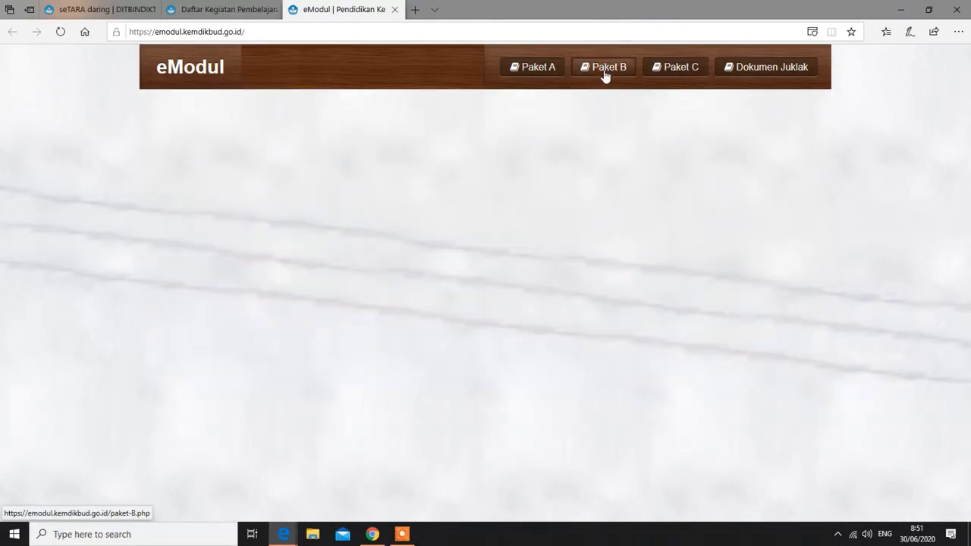
click(607, 71)
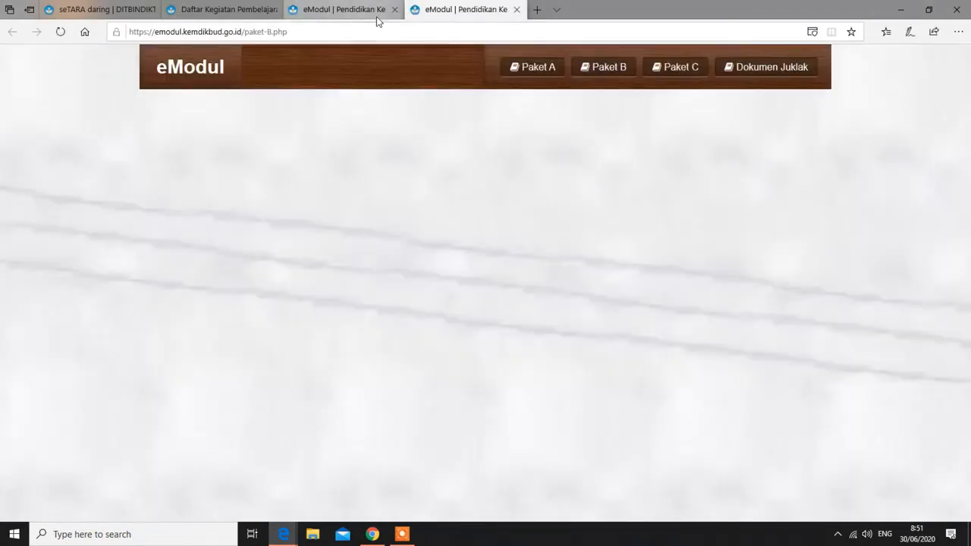
click(394, 9)
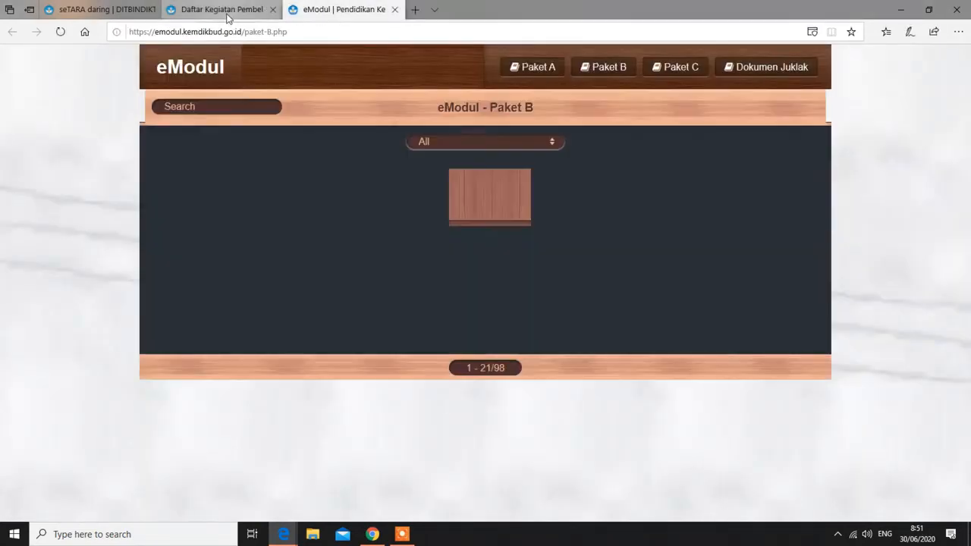
click(231, 15)
click(331, 11)
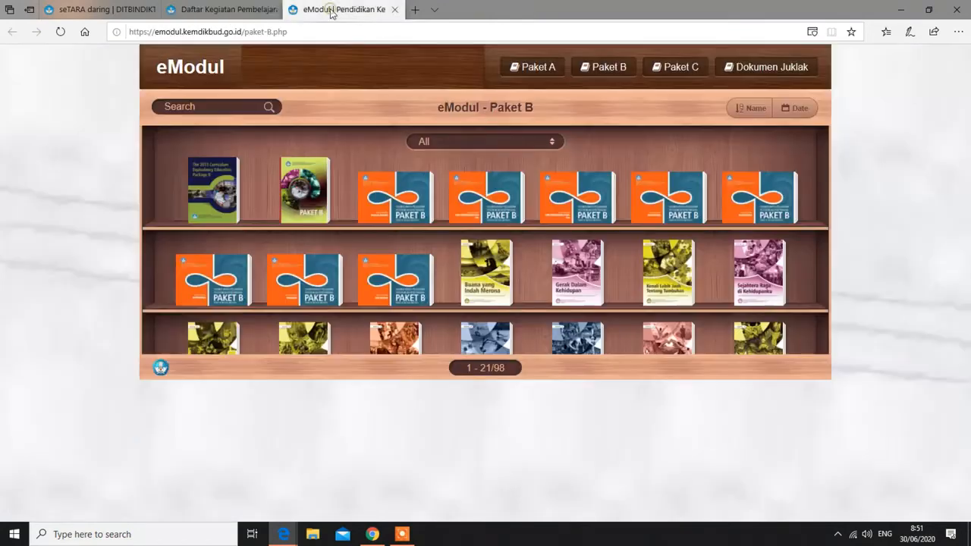
click(540, 143)
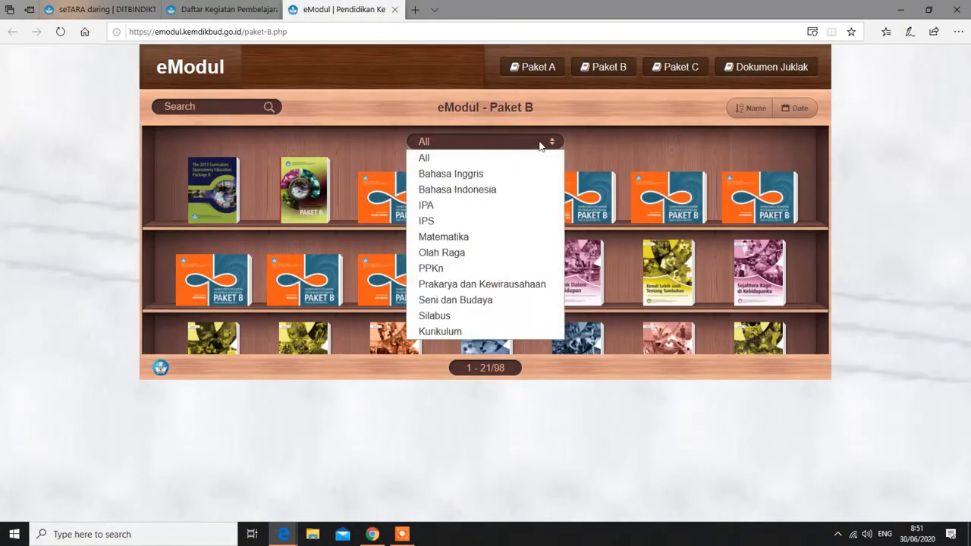
click(446, 220)
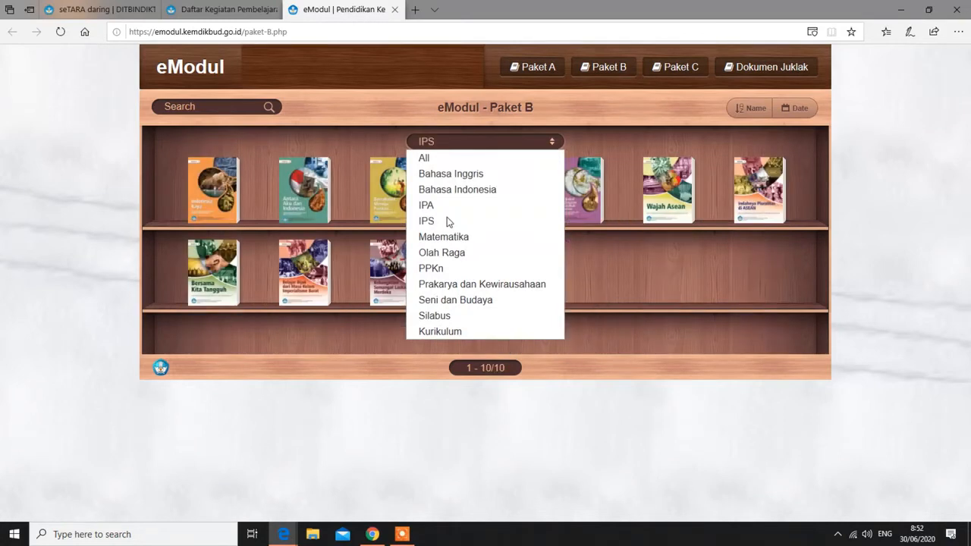
click(695, 281)
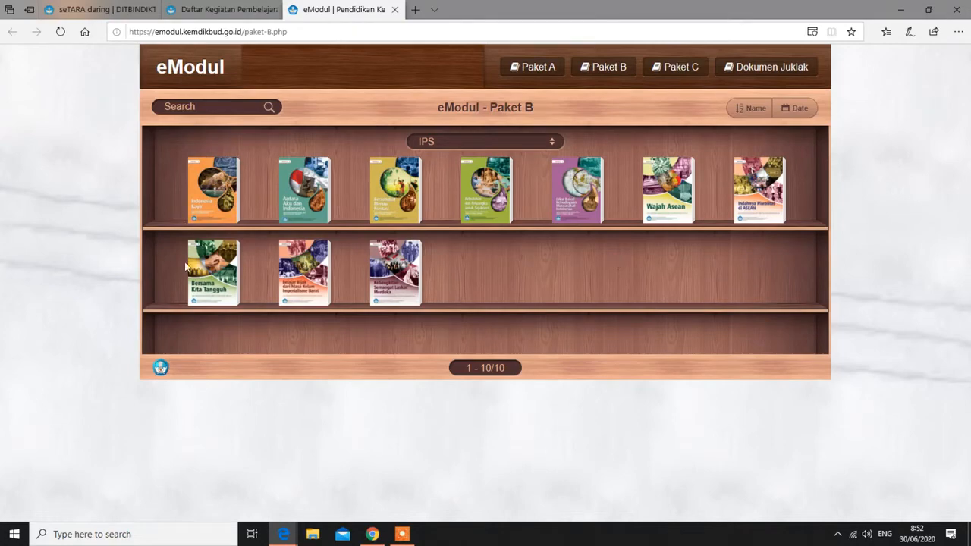
Open the IPS Modul 1 'Indonesia Kaya' flipbook from its Book Detail popup
click(210, 194)
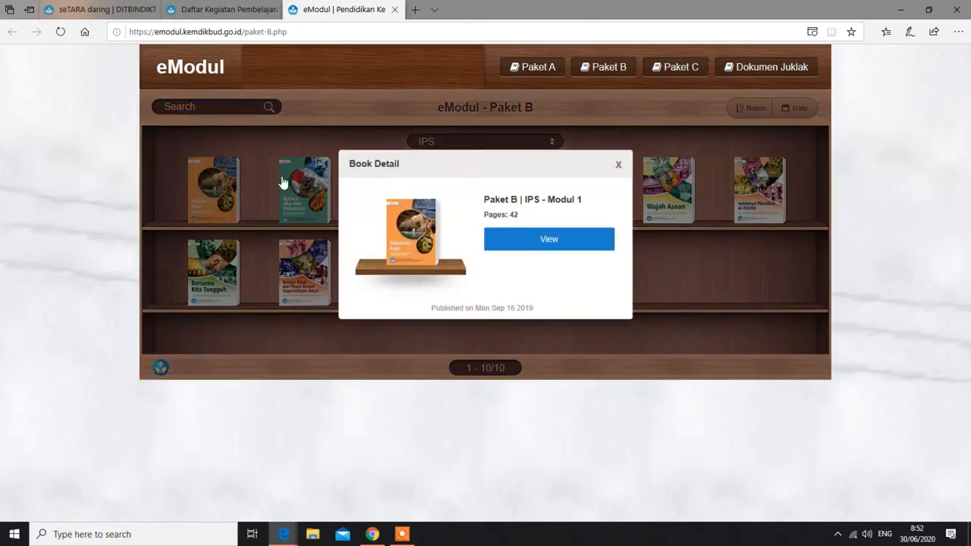
click(618, 162)
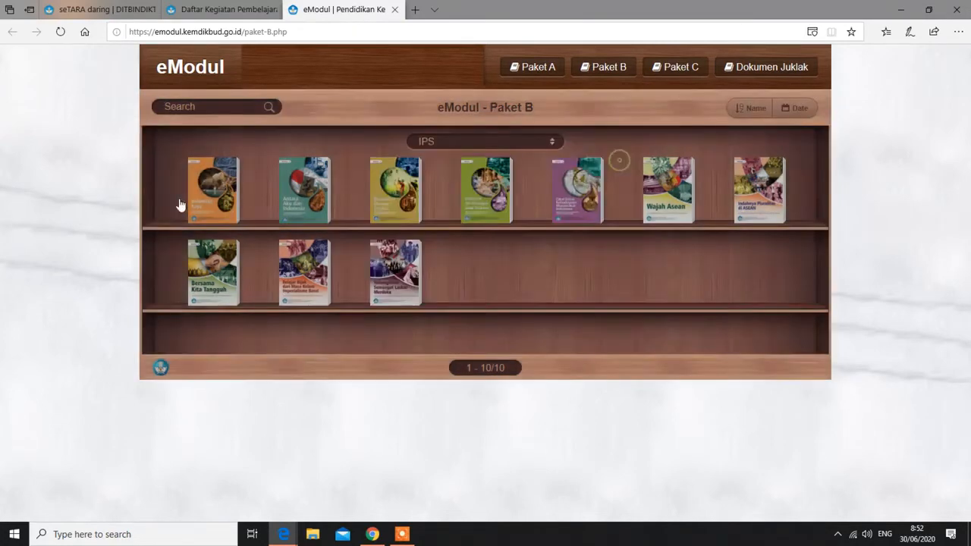
click(220, 205)
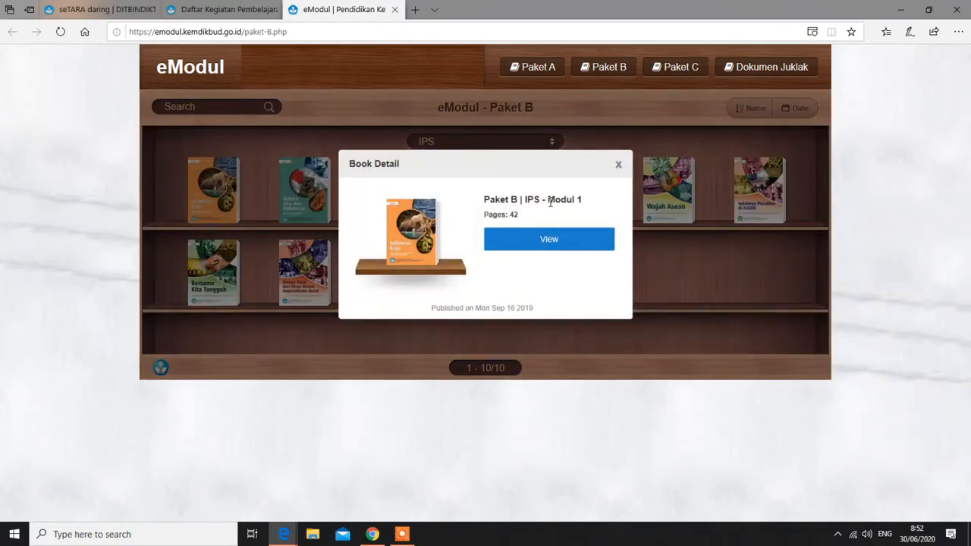
click(549, 241)
click(540, 243)
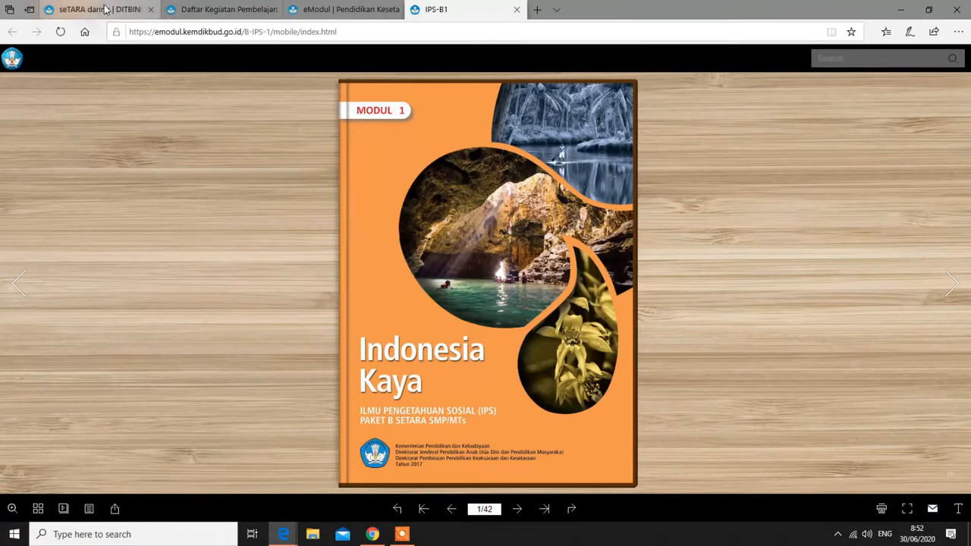
Check the Indonesia Kaya flipbook, then return to the seTARA daring Ilmu Pengetahuan Sosial page
click(209, 11)
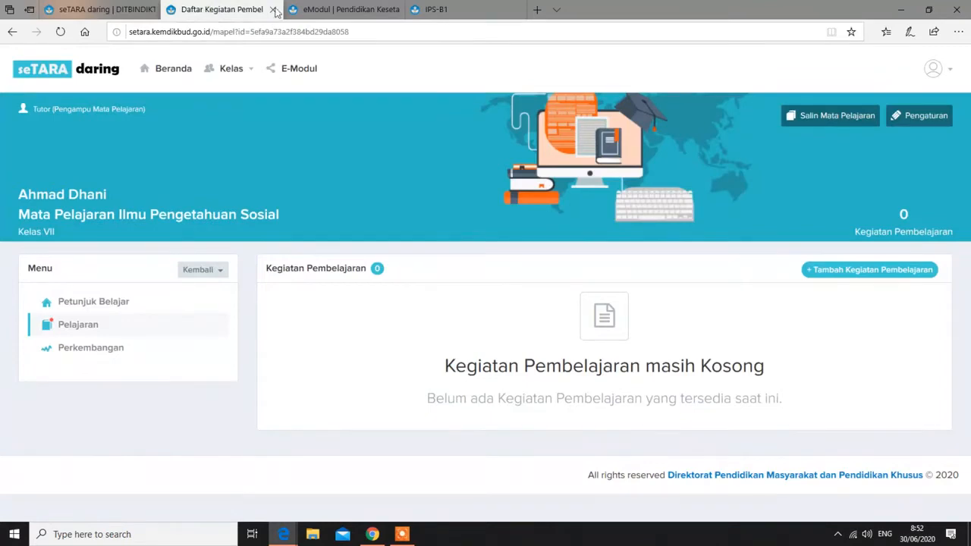
click(448, 10)
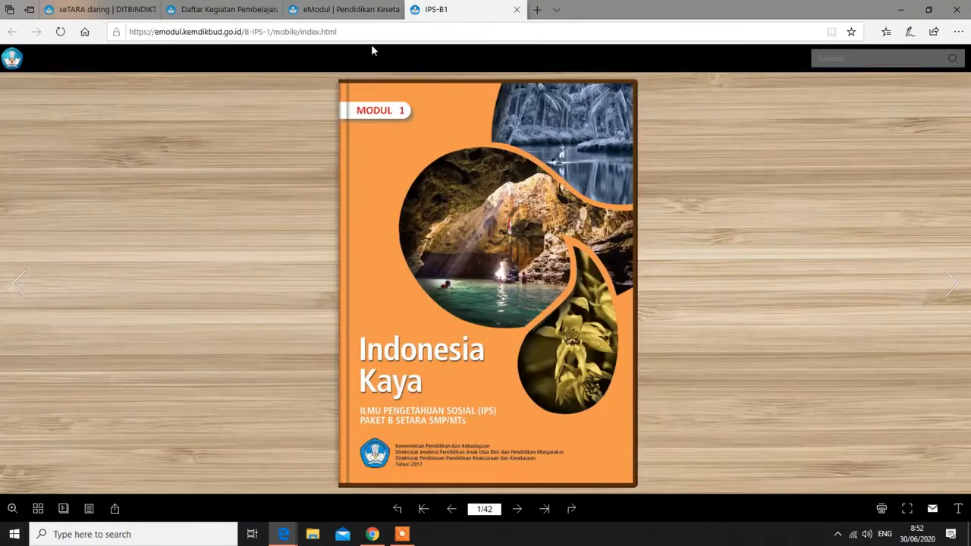
click(219, 10)
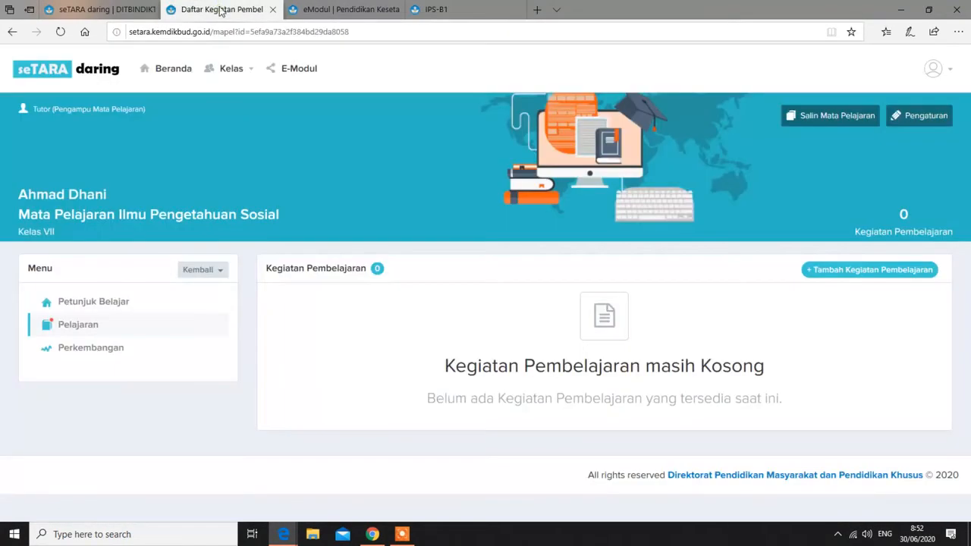
Start a new lesson activity named 'Modul 1 - Indonesia Kaya' with no prerequisite
click(858, 271)
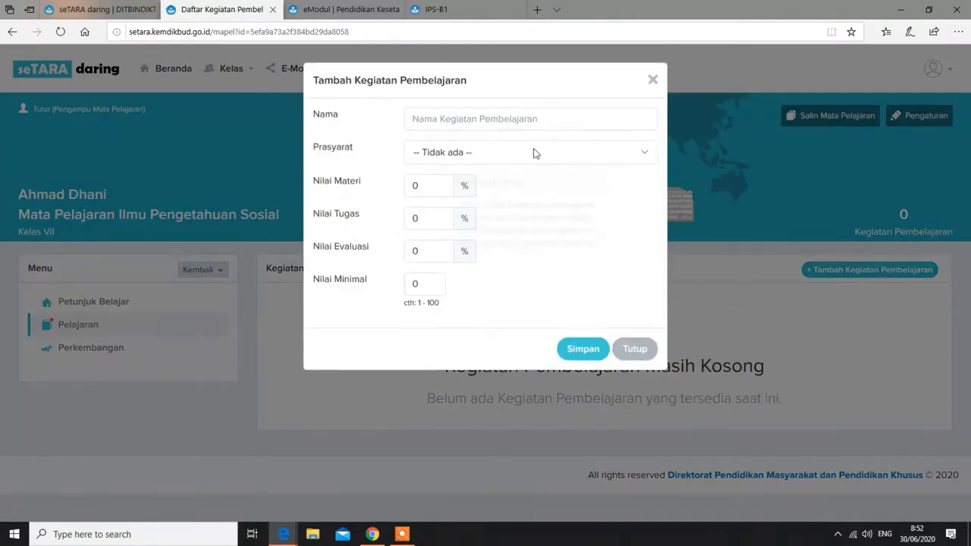
click(535, 119)
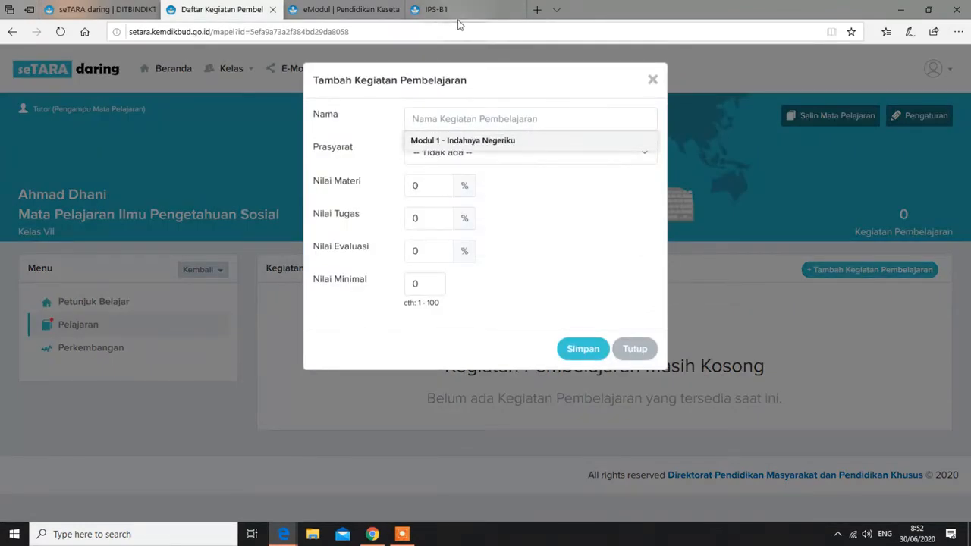
text(Modul)
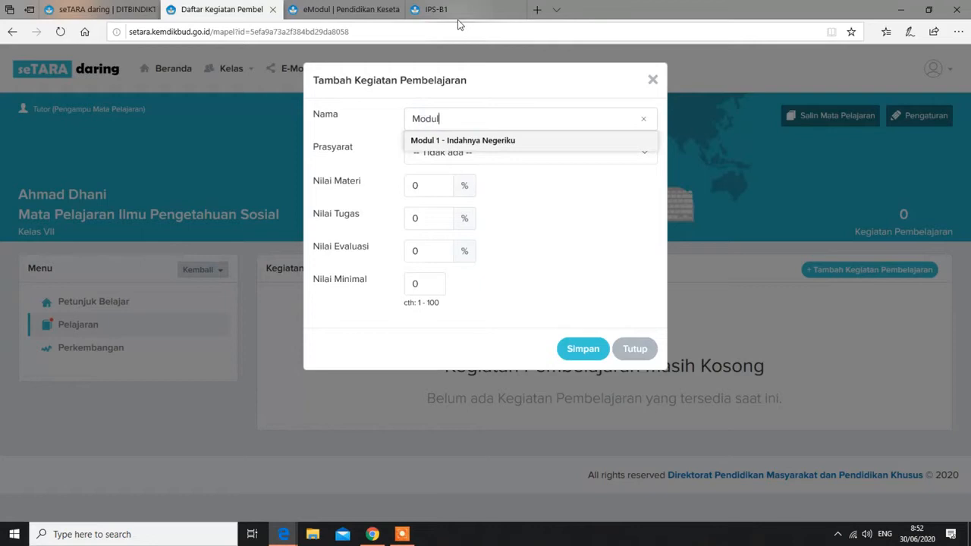
text( 1-)
click(445, 12)
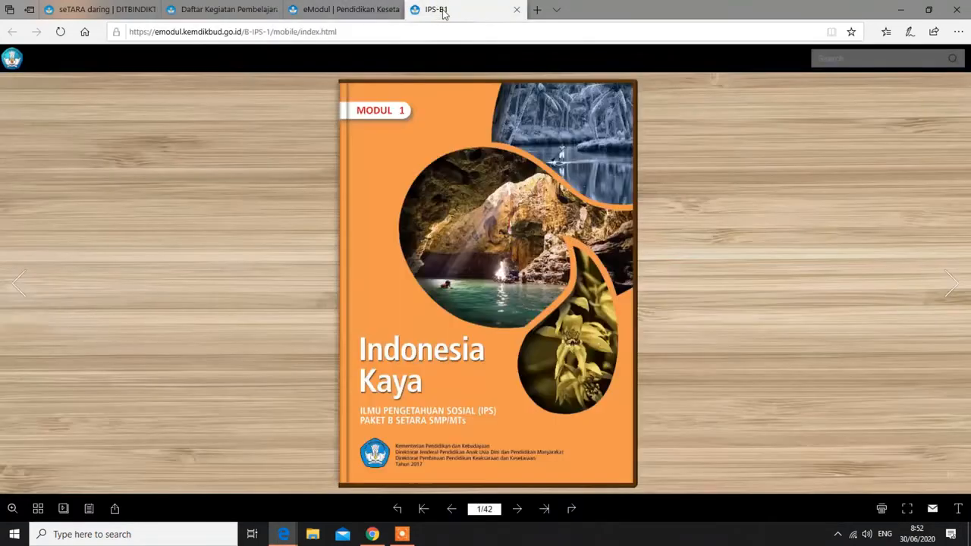
click(250, 14)
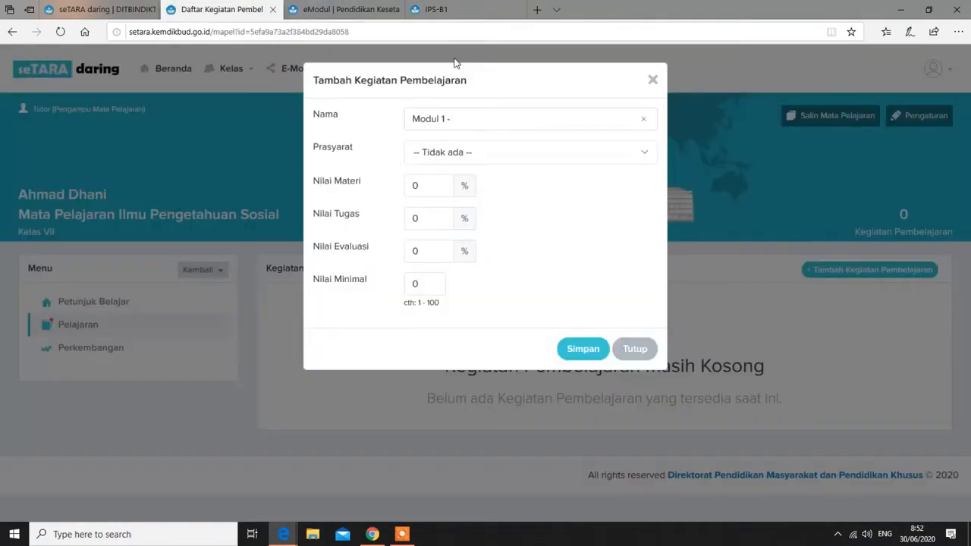
text(Indonesia Kaya)
mouse_move(478, 153)
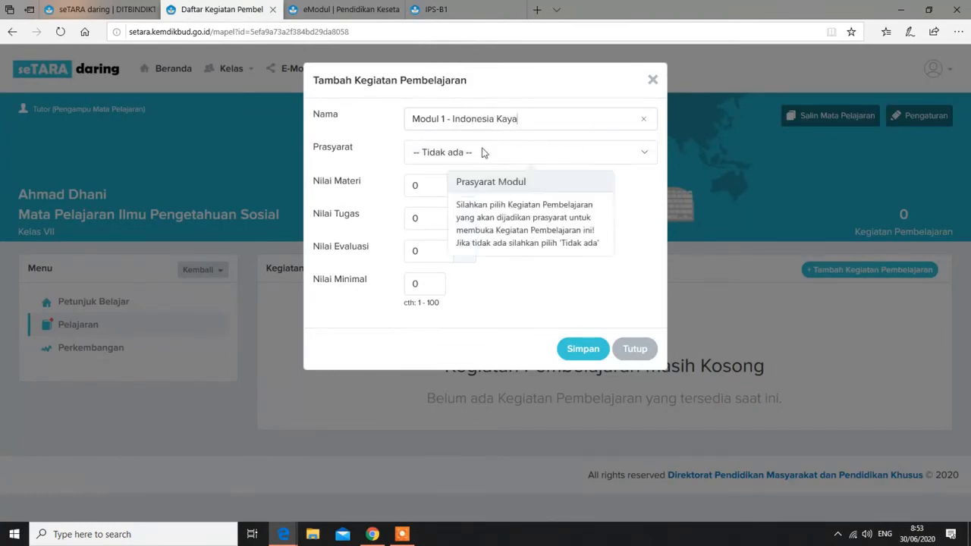
click(479, 154)
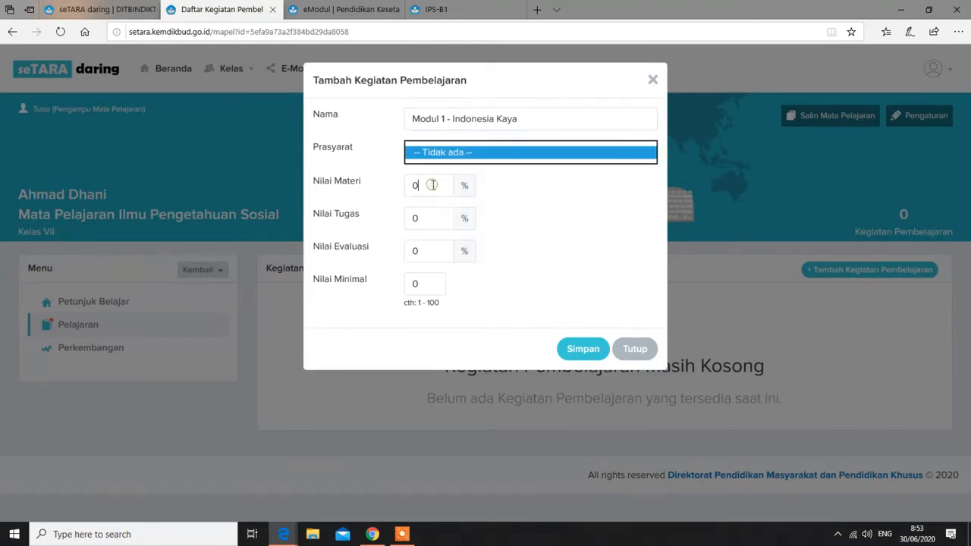
Set the activity weights to Nilai Materi 10, Tugas 30 and Evaluasi 60
key(BackSpace)
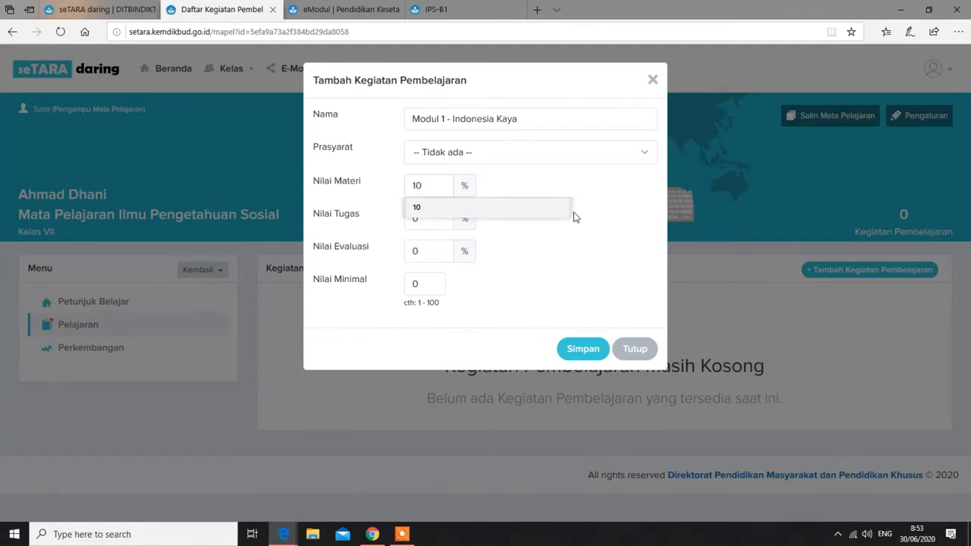
click(436, 224)
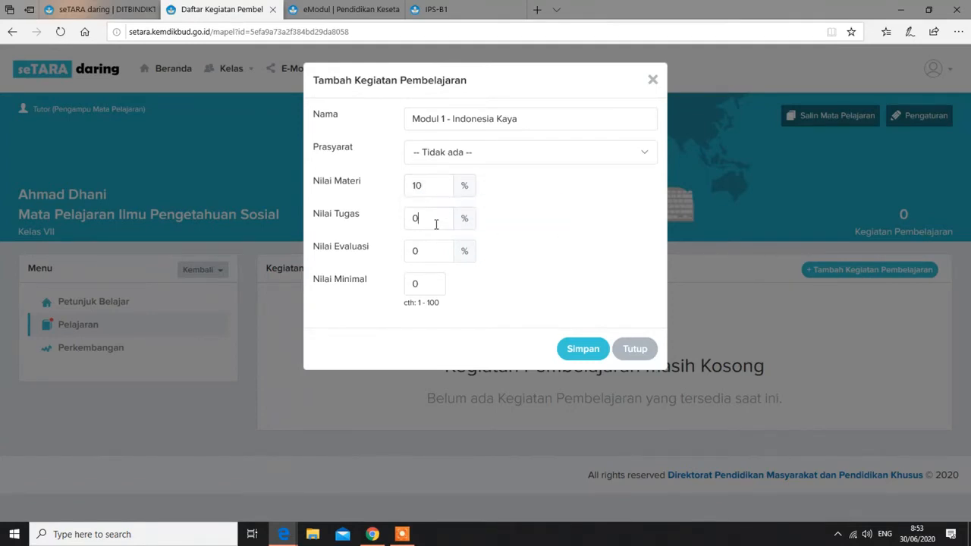
key(BackSpace)
text(30)
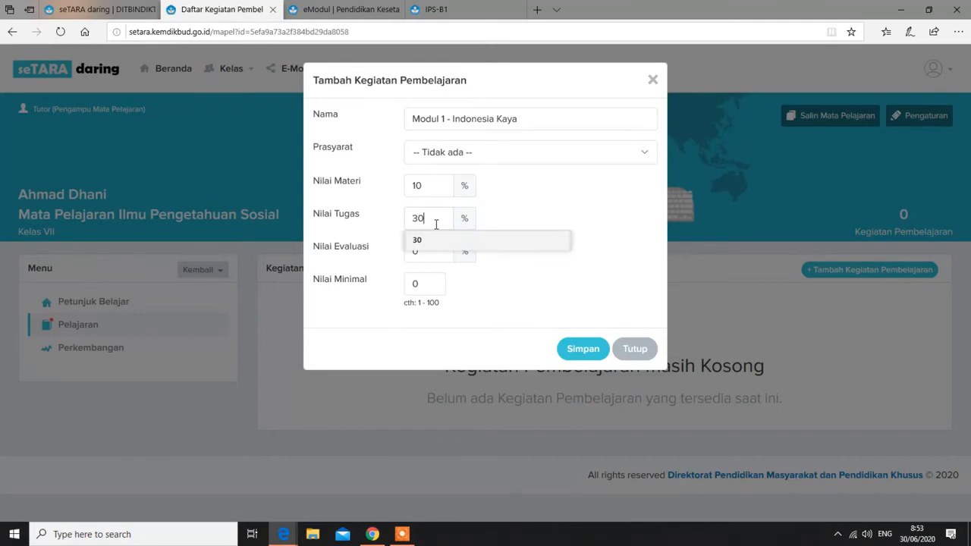
click(433, 256)
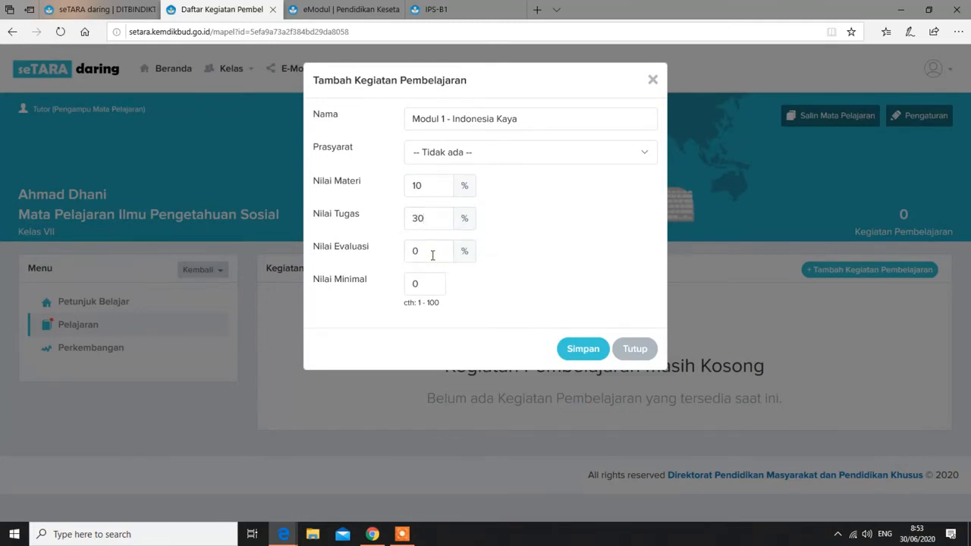
key(BackSpace)
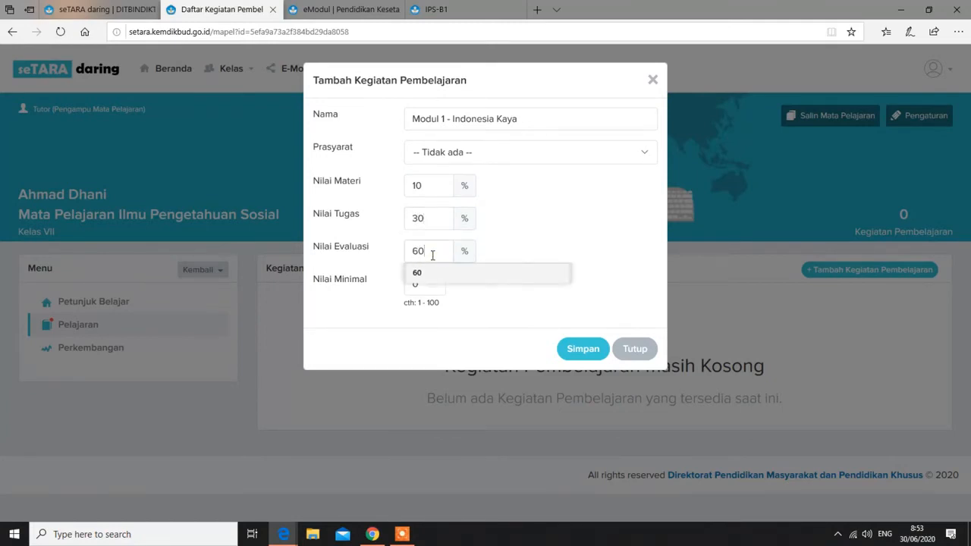
click(347, 333)
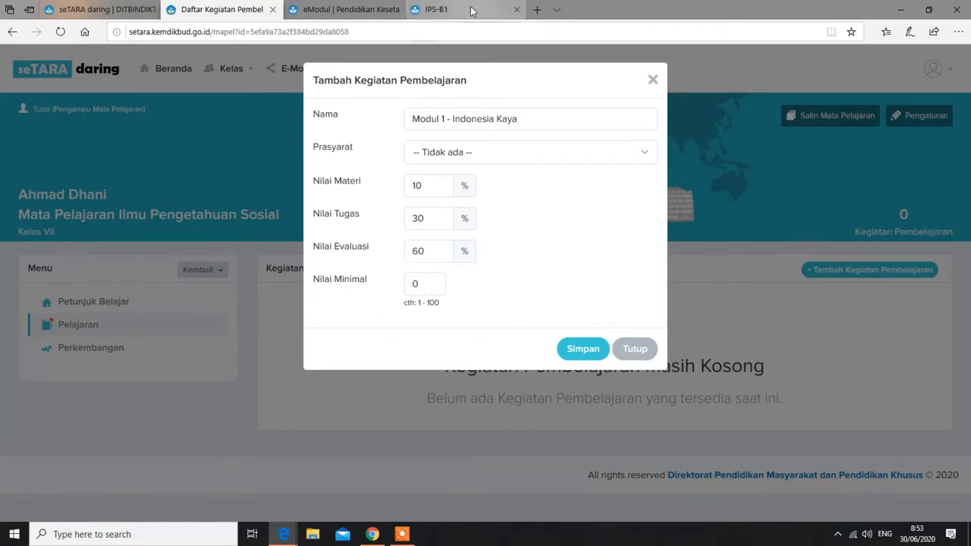
click(429, 283)
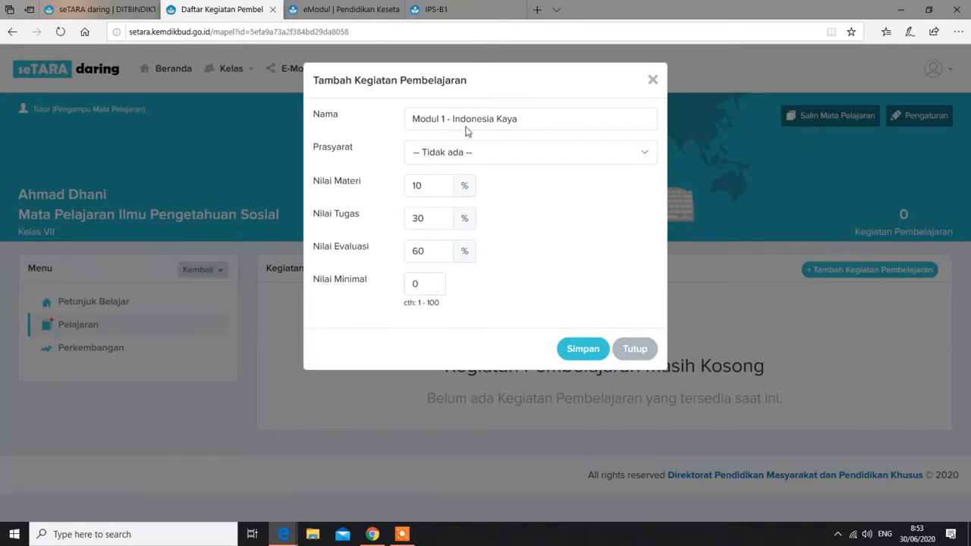
click(447, 6)
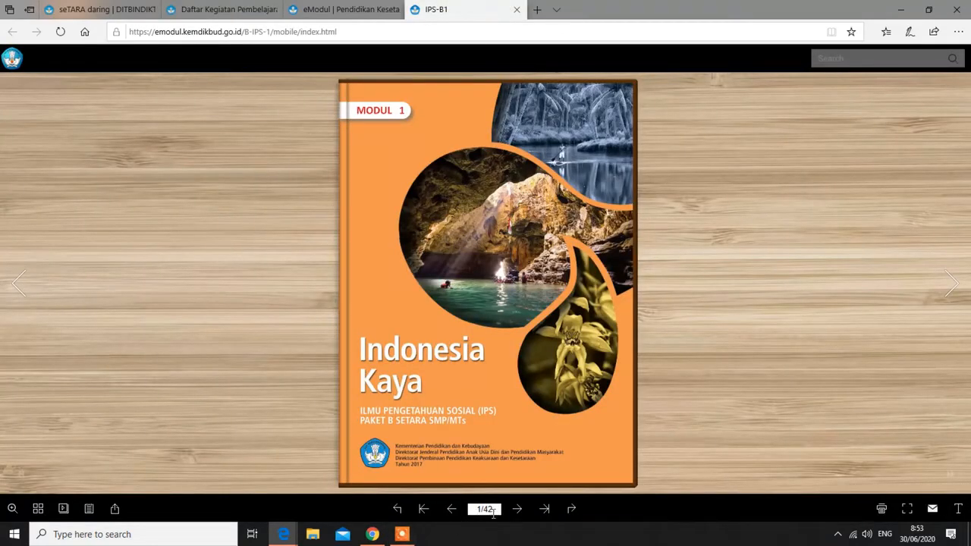
Page the flipbook to pages 38-39 to find the module passing score of 75
click(543, 509)
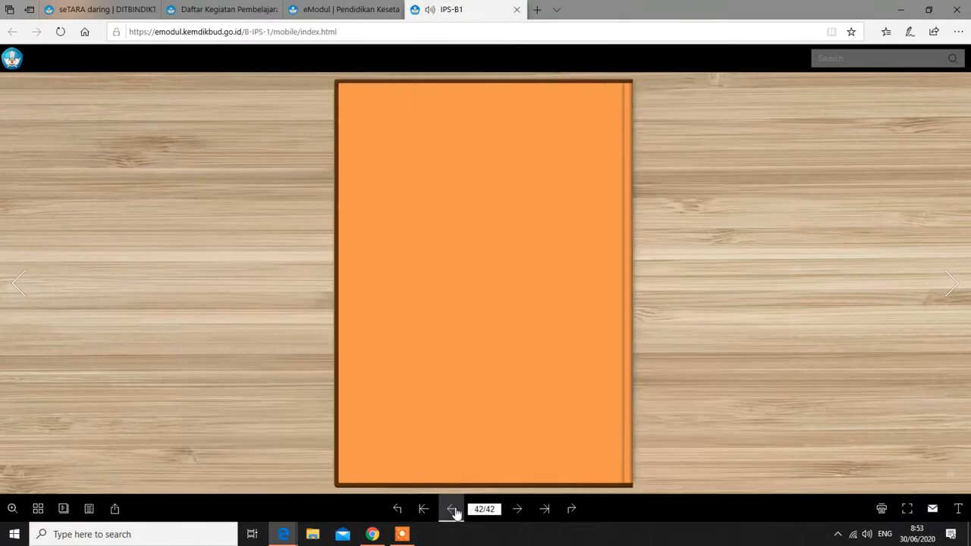
click(452, 510)
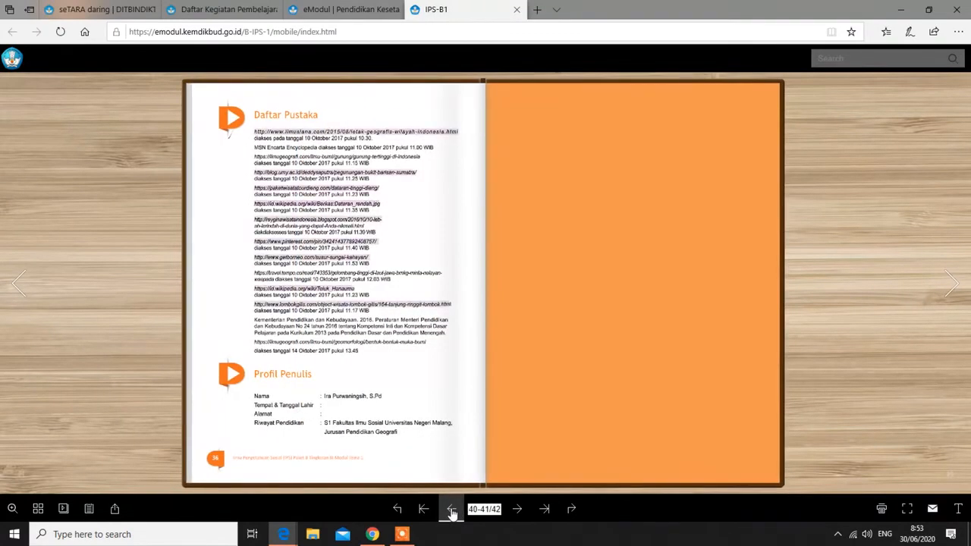
click(451, 509)
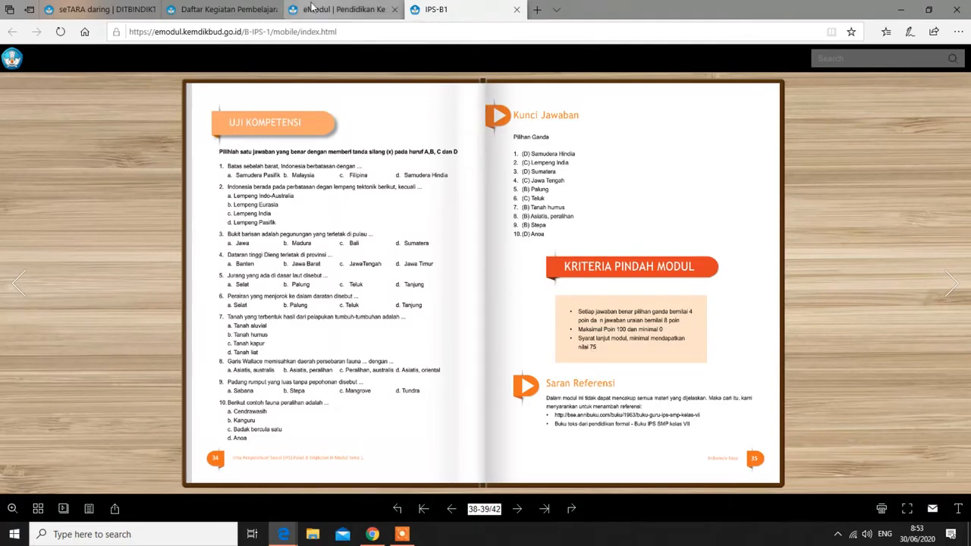
click(218, 17)
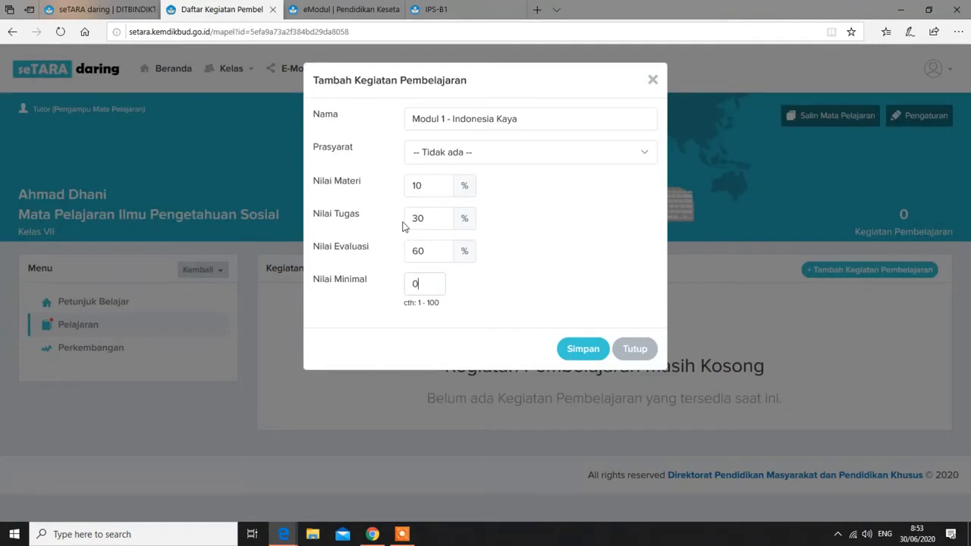
Set the activity's Nilai Minimal to 75 and save it
key(BackSpace)
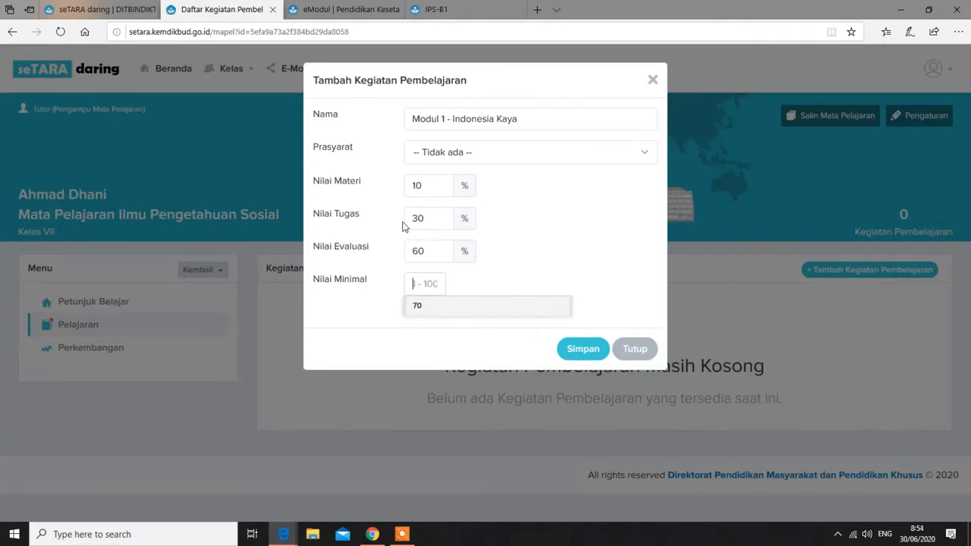
text(75)
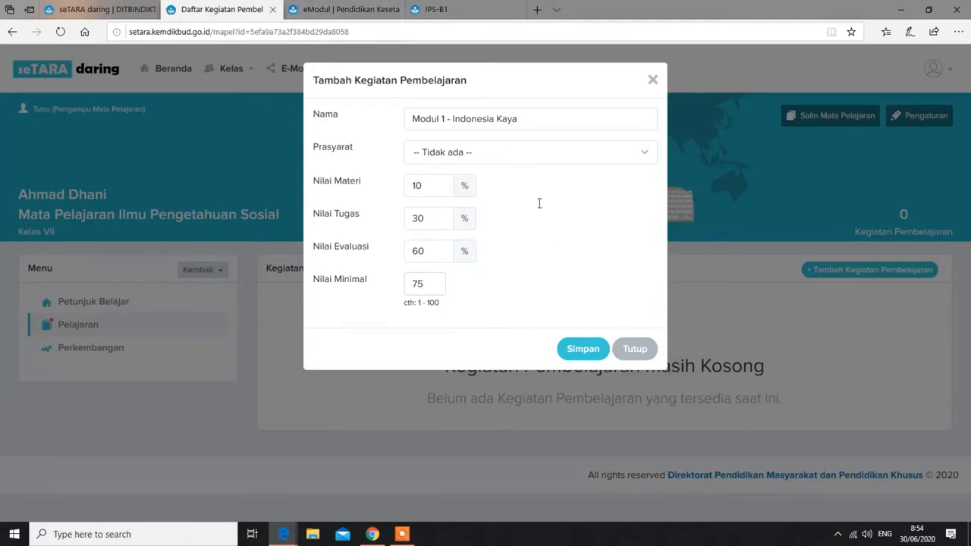
click(580, 351)
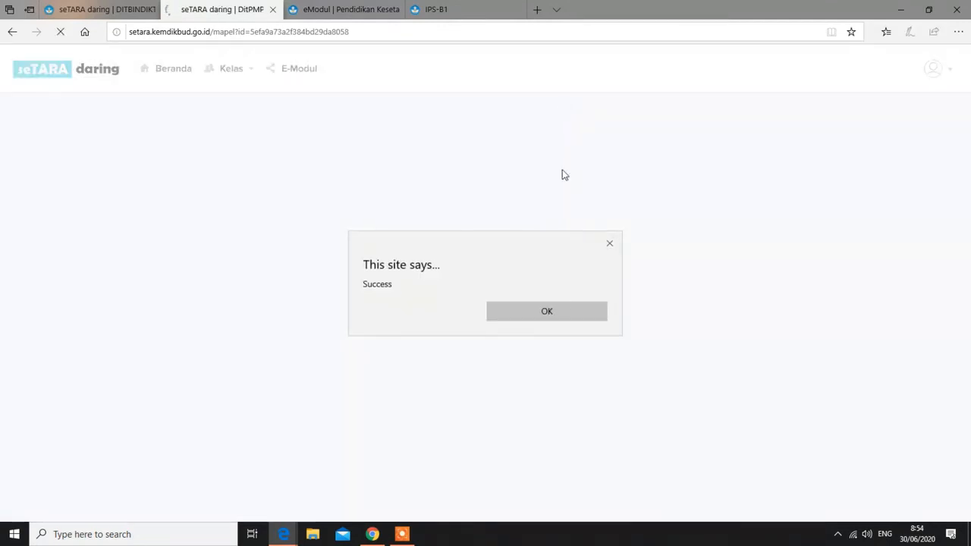
Dismiss the Success message and open the Modul 1 - Indonesia Kaya activity page
click(546, 313)
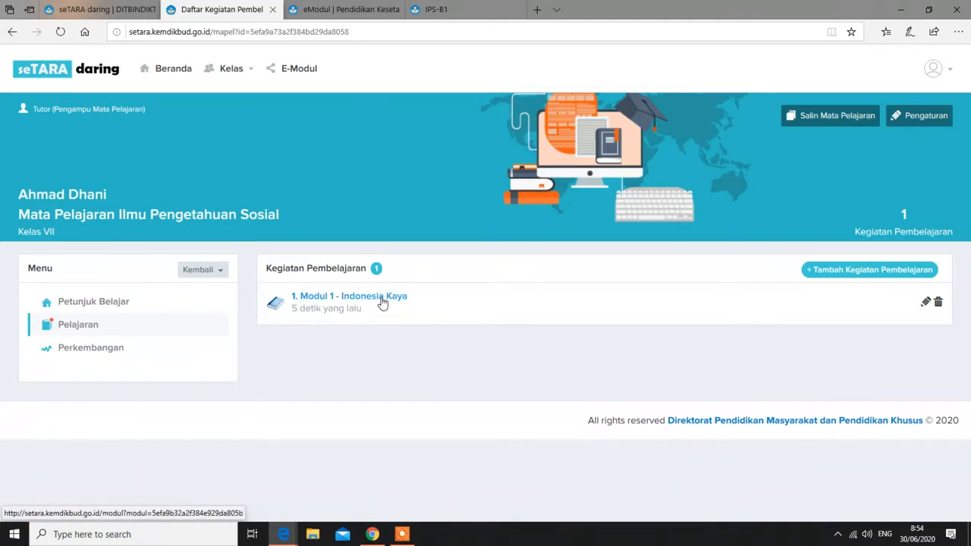
click(329, 300)
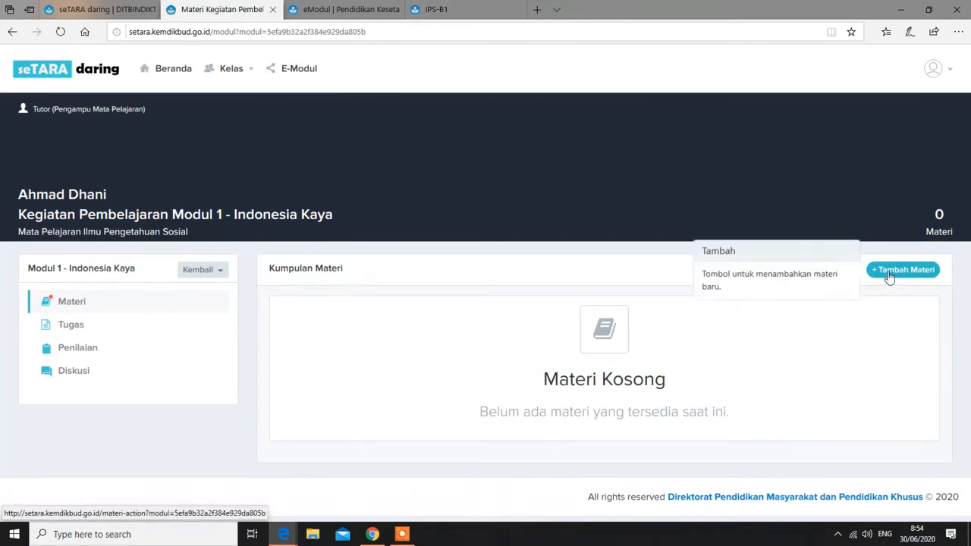
Page the IPS-B1 flipbook from the cover to pages 6-7, Unit 1 Alam Indonesiaku
click(450, 13)
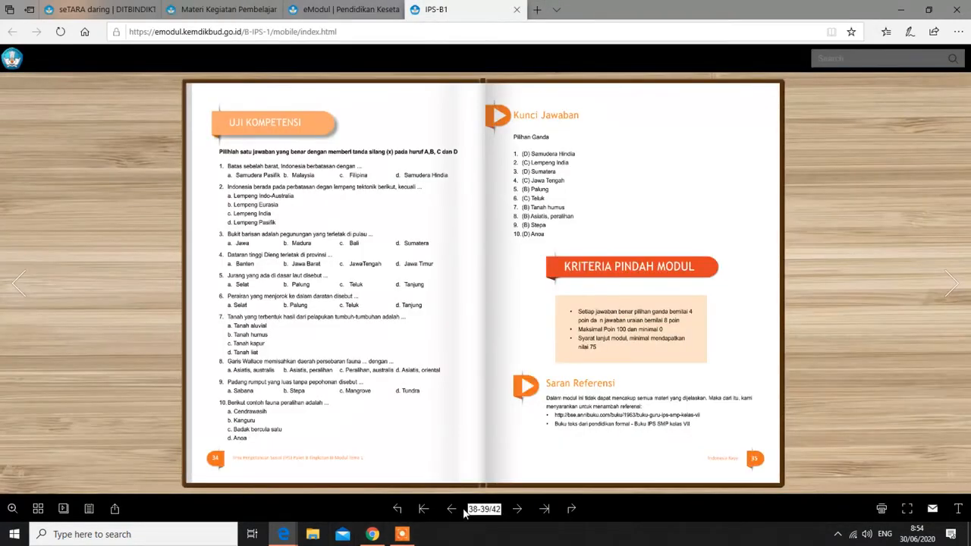
click(423, 510)
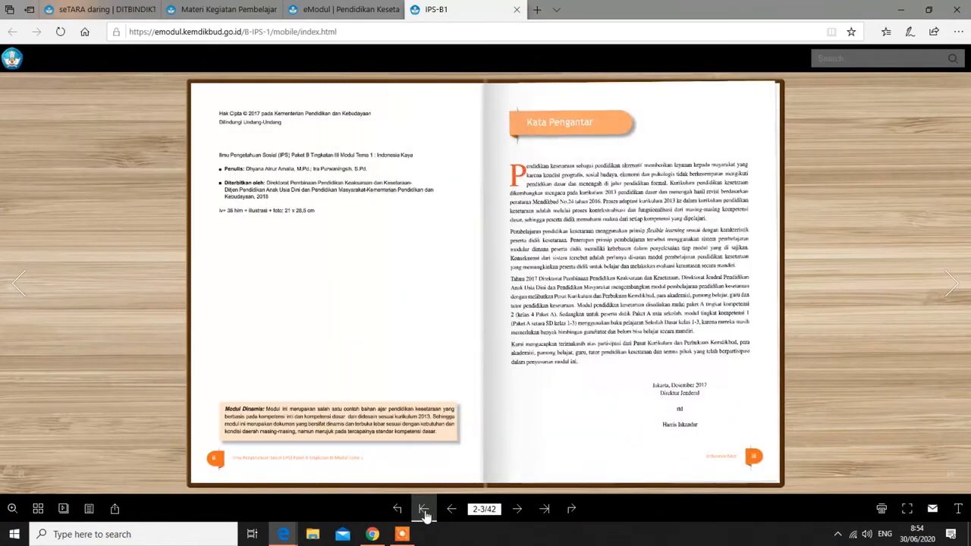
click(424, 510)
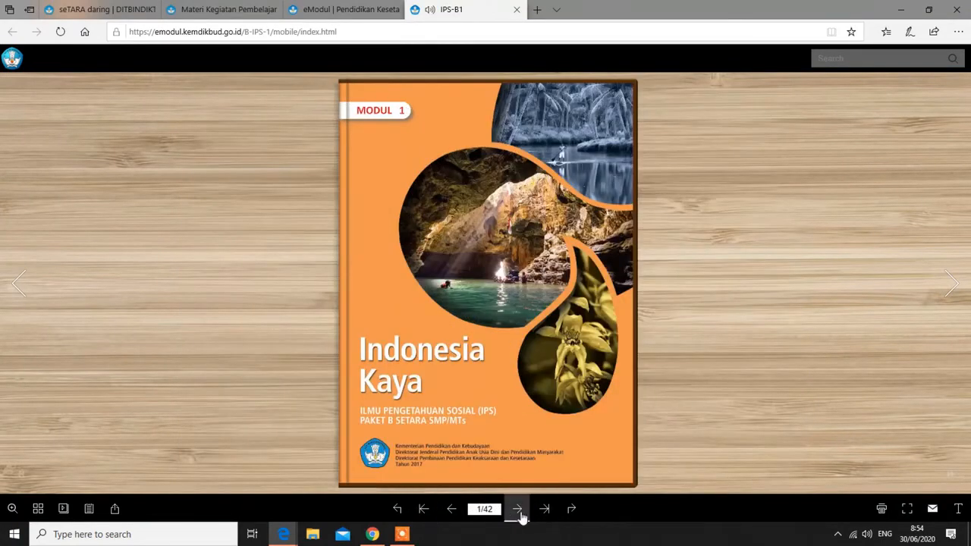
click(518, 509)
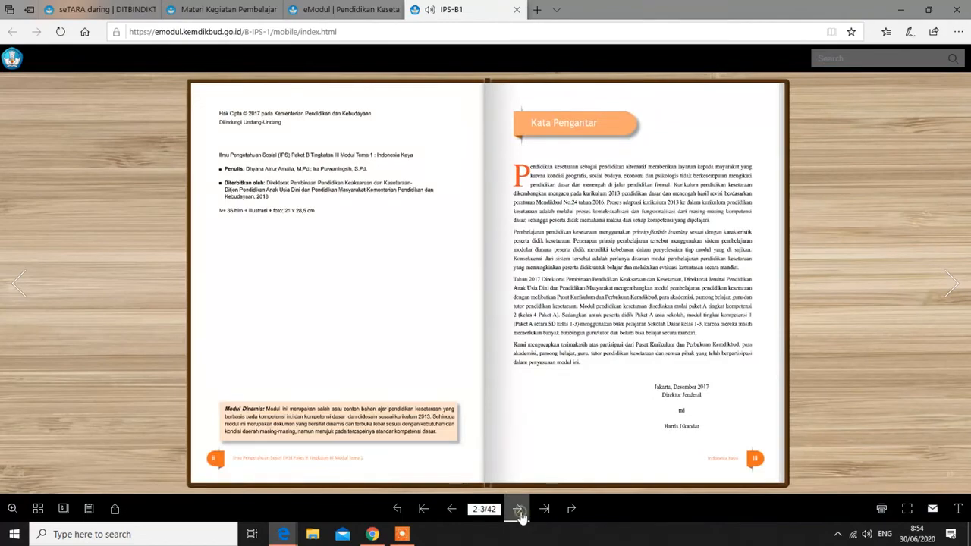
click(518, 509)
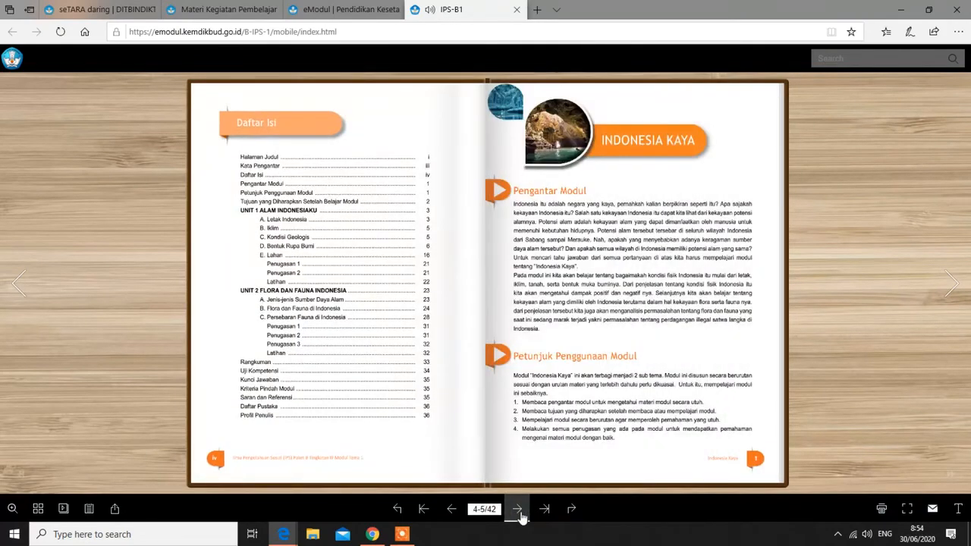
click(518, 510)
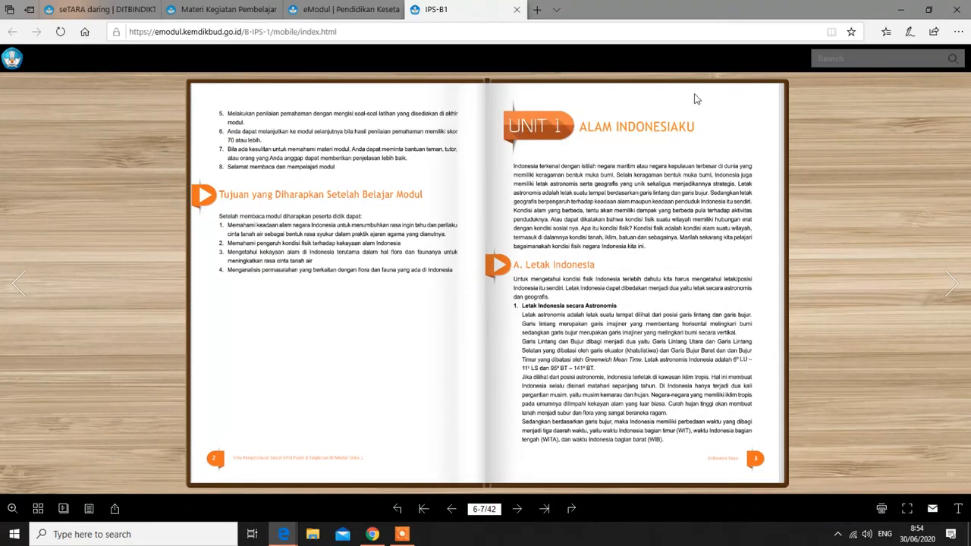
click(234, 9)
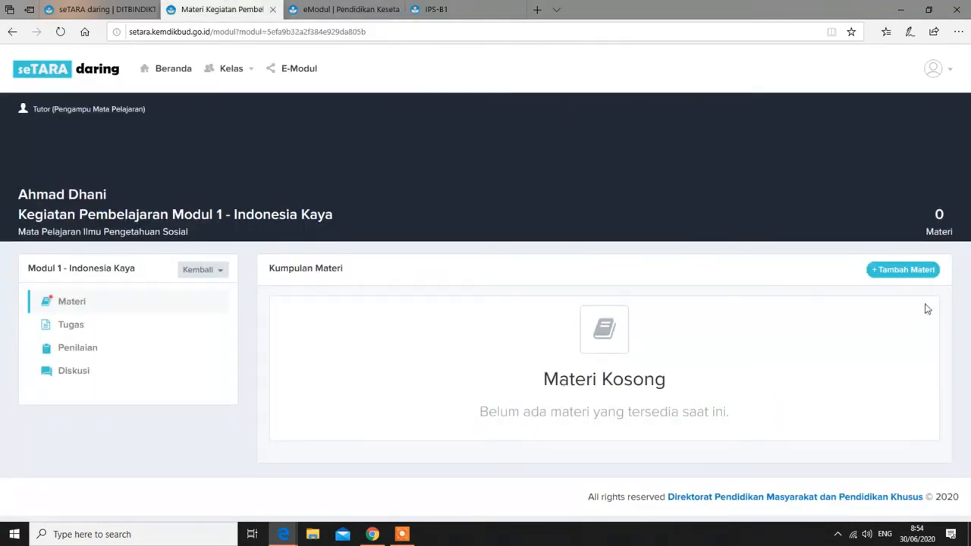
Start a new material titled 'Unit 1 - Alam Indonesiaku' and place the cursor in its body
click(906, 270)
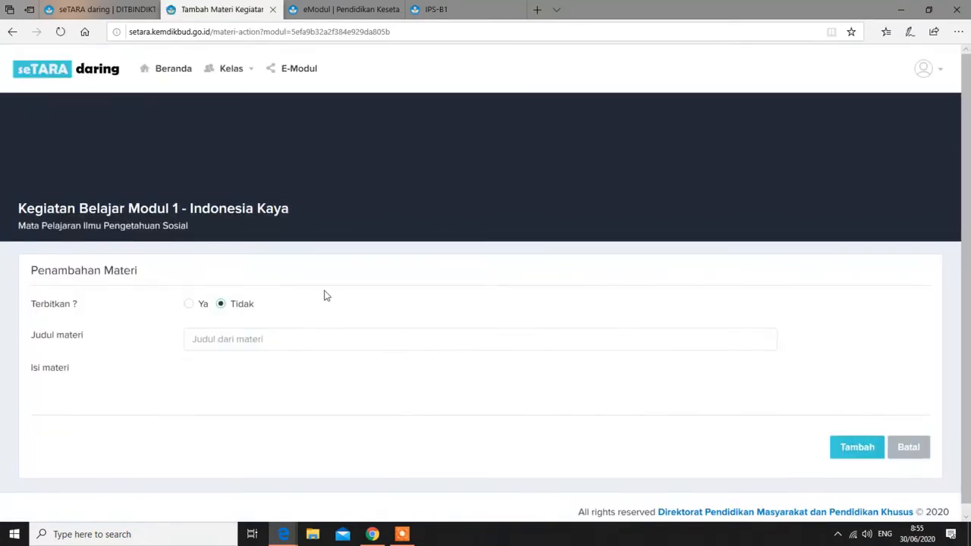
scroll(163, 326, down, 1)
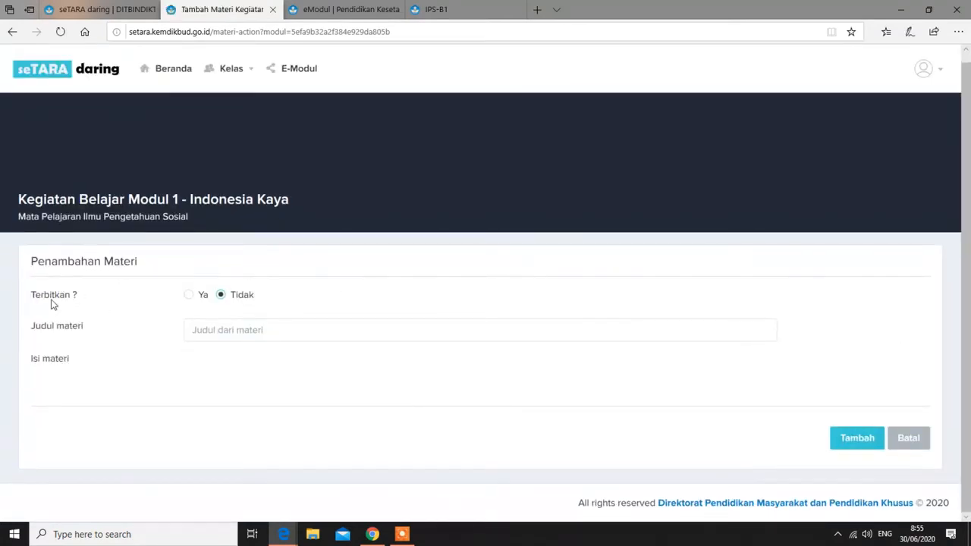
click(289, 330)
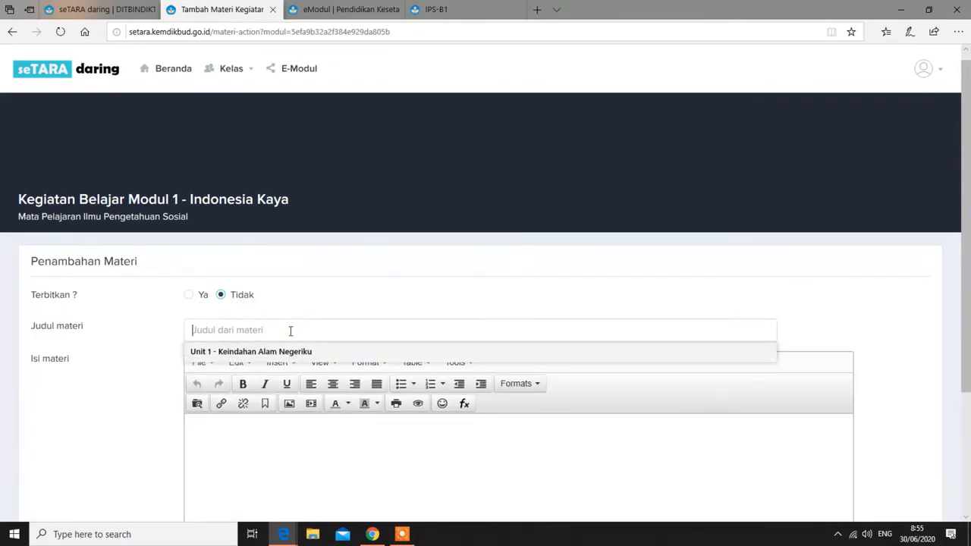
text(Unit 1 -)
click(469, 14)
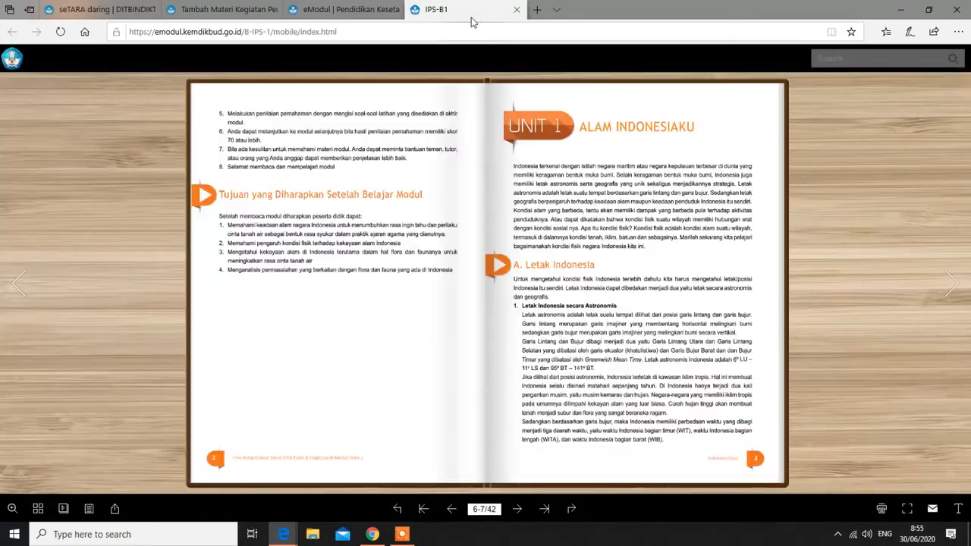
click(201, 14)
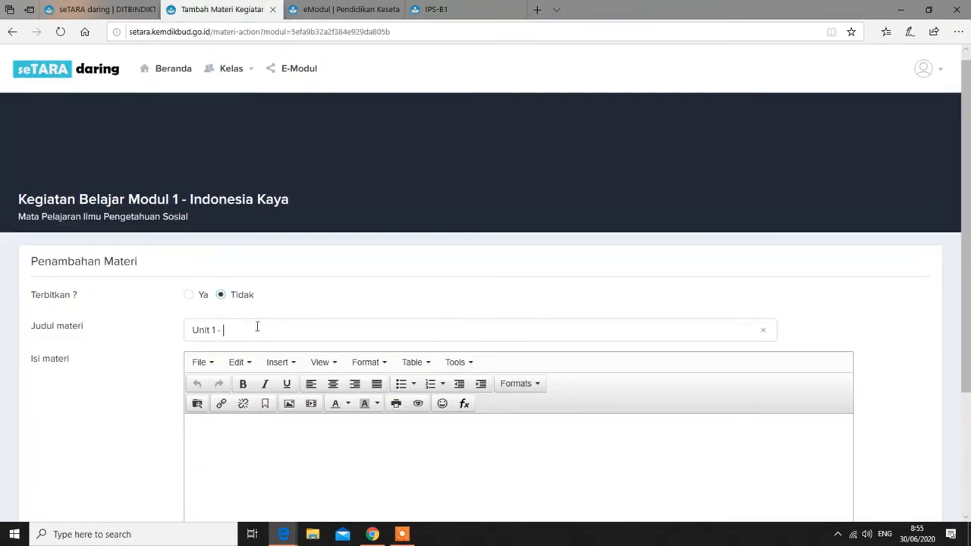
text(Alam Indonesiaku)
scroll(290, 362, down, 2)
click(221, 285)
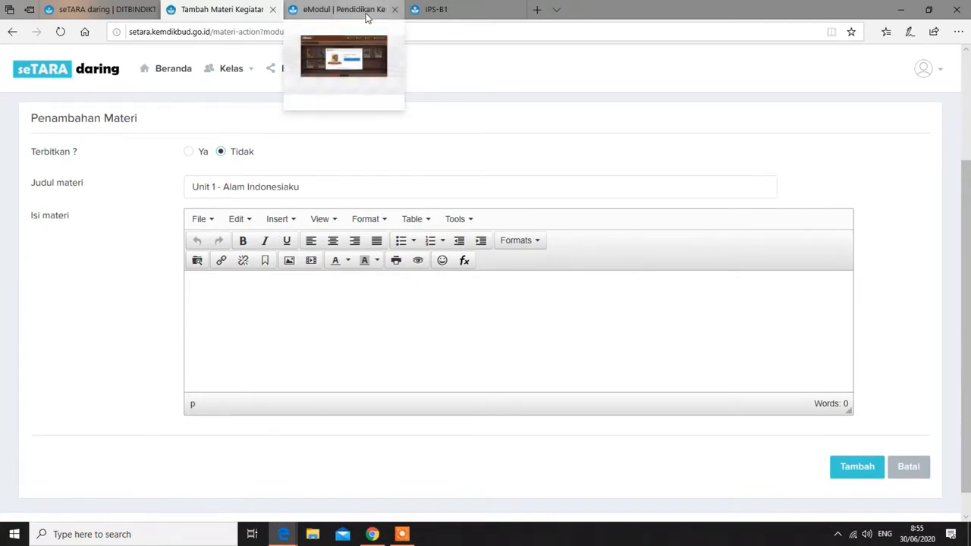
click(456, 12)
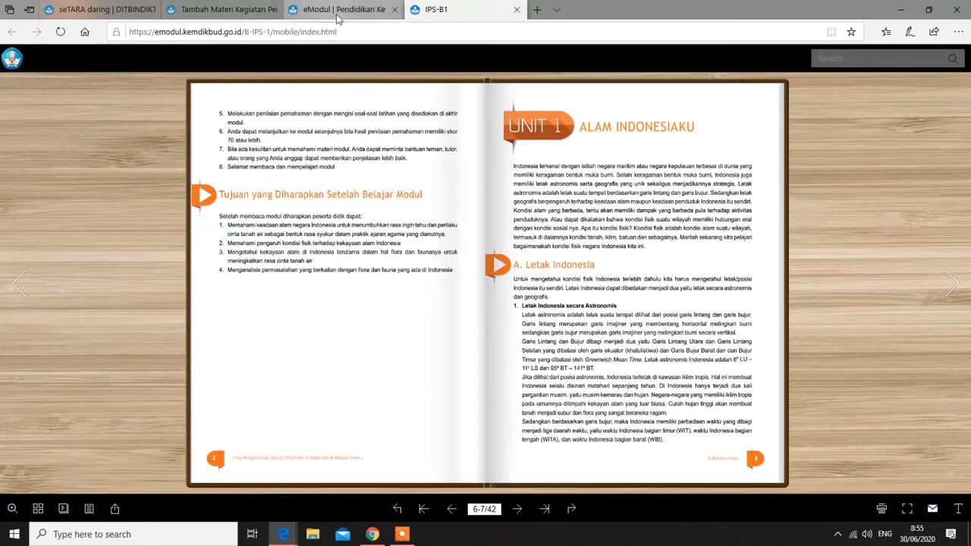
Page the flipbook ahead to pages 20-21, then back to pages 12-13
mouse_move(214, 10)
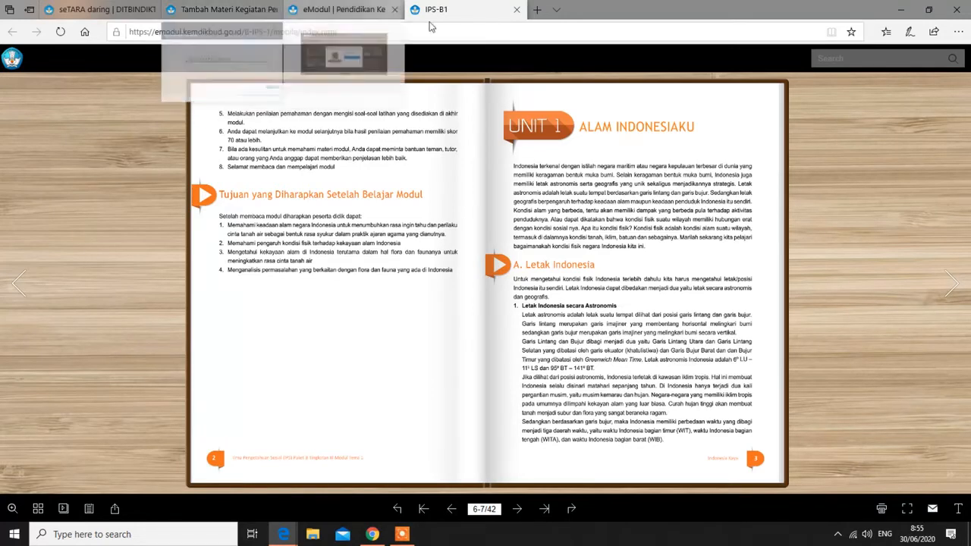
click(517, 508)
click(518, 512)
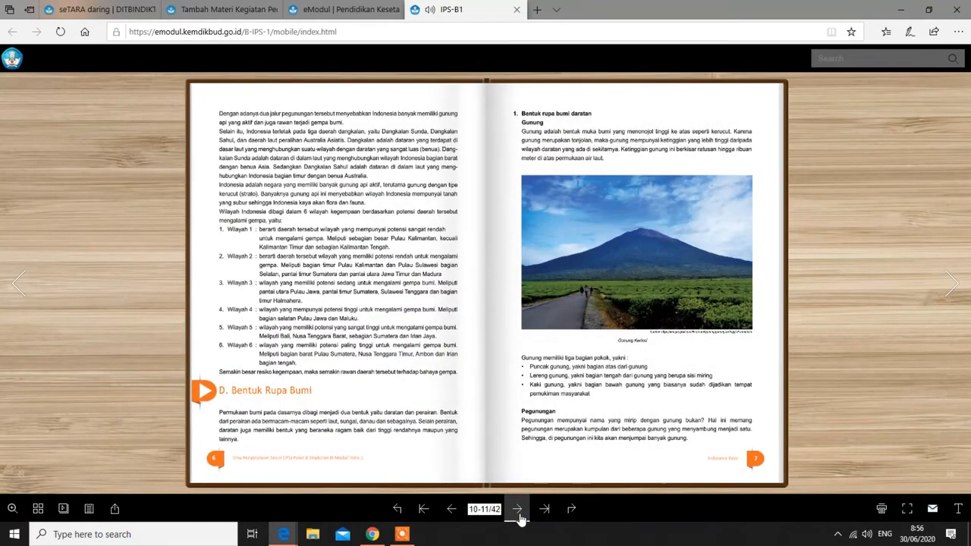
click(519, 513)
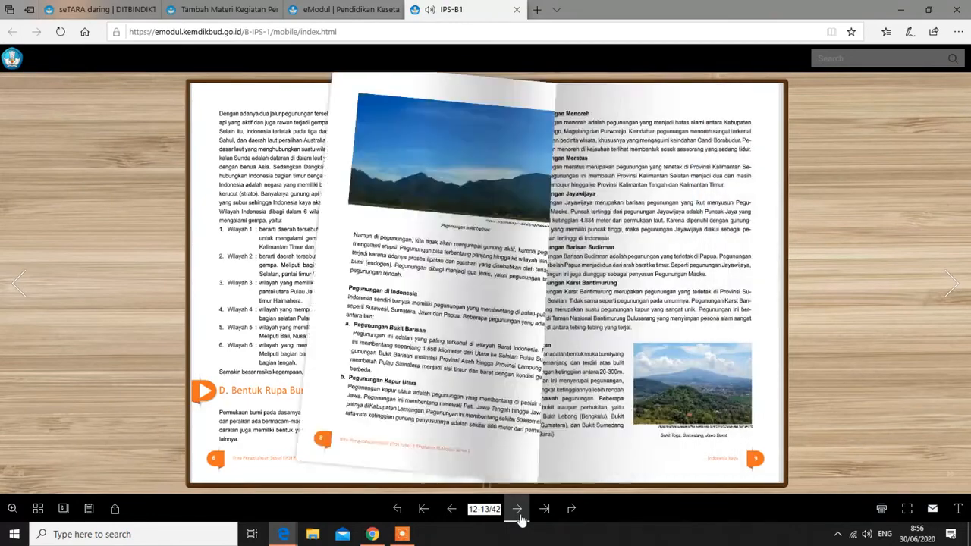
click(518, 513)
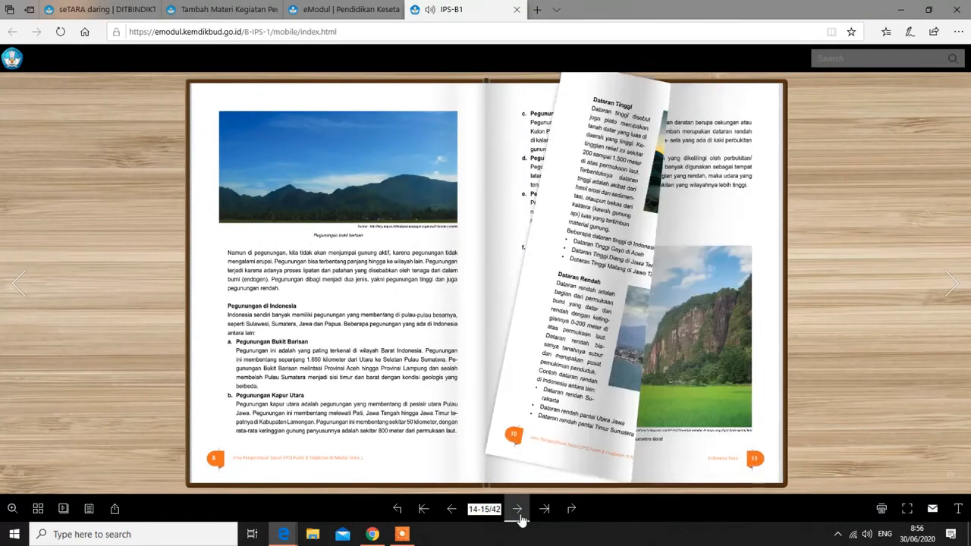
click(519, 513)
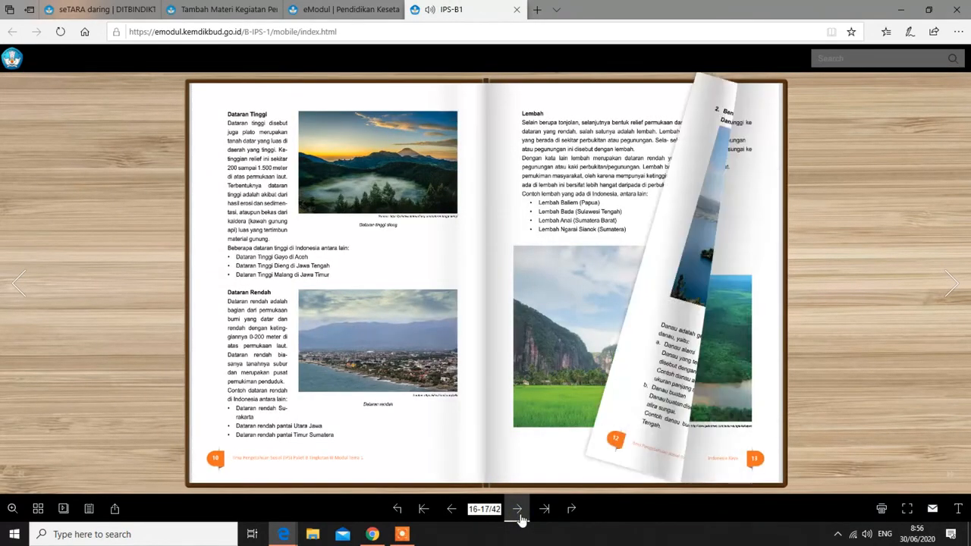
click(519, 514)
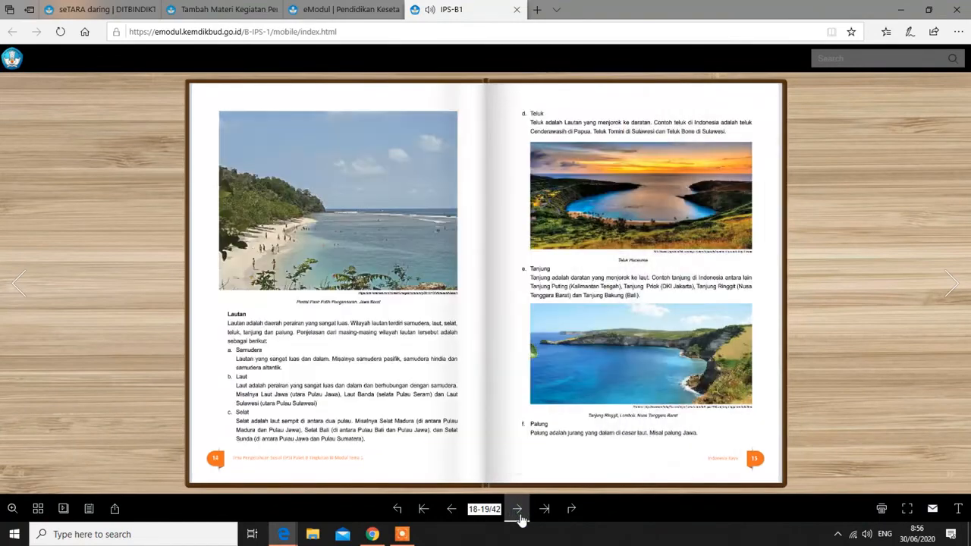
click(518, 513)
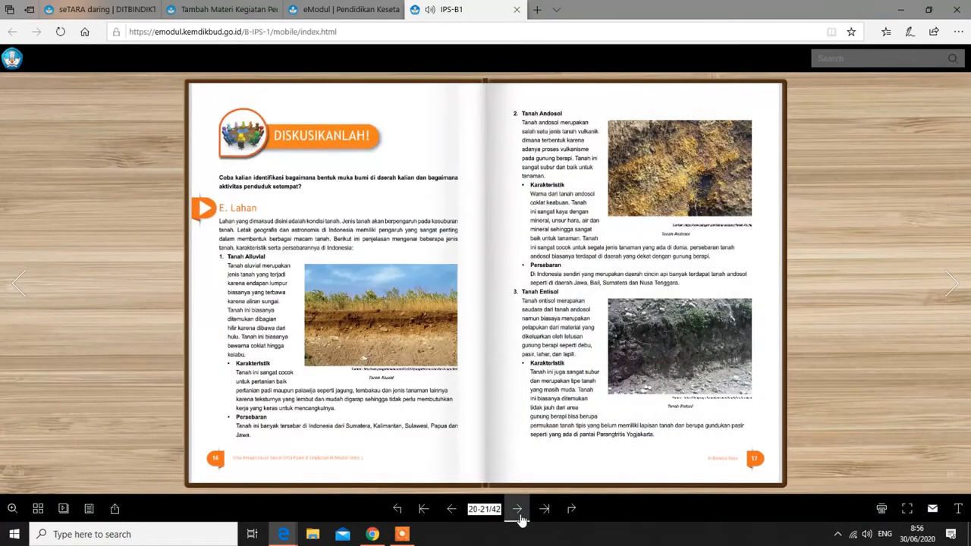
click(451, 514)
click(451, 513)
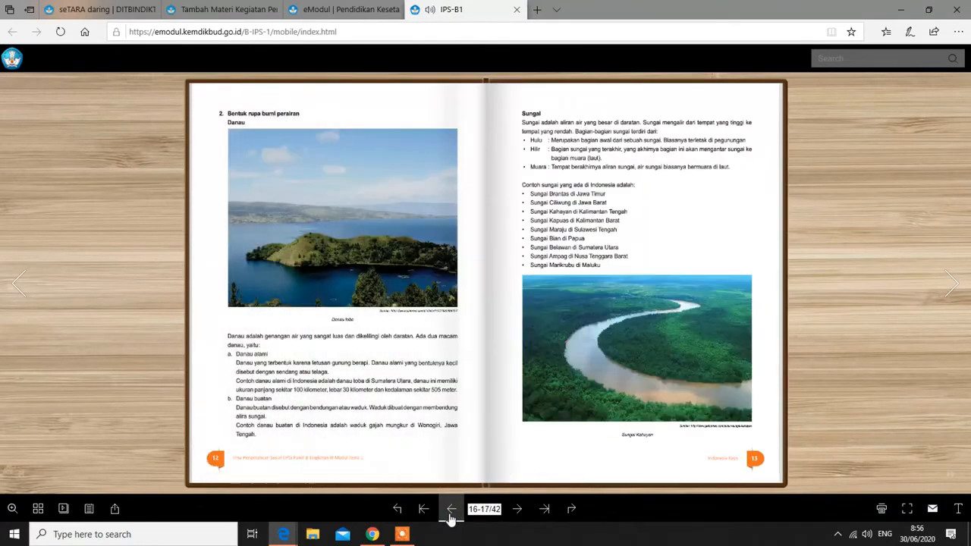
click(450, 514)
click(451, 514)
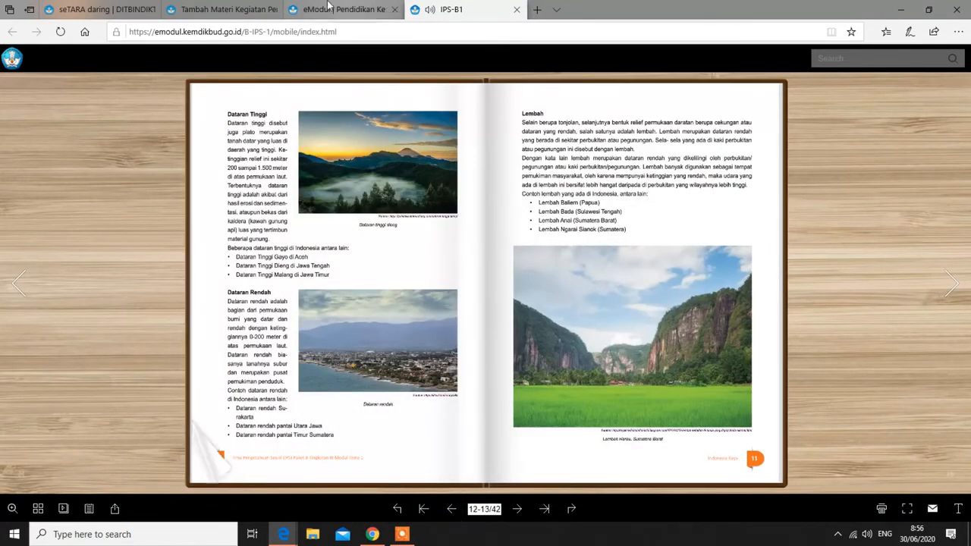
click(226, 9)
Type the greeting 'Assalamualaikum...apa kabar semuanya...!!' and the intro 'Pada bahasan materi kali ini, saya akan membahas tentang ........'
click(383, 314)
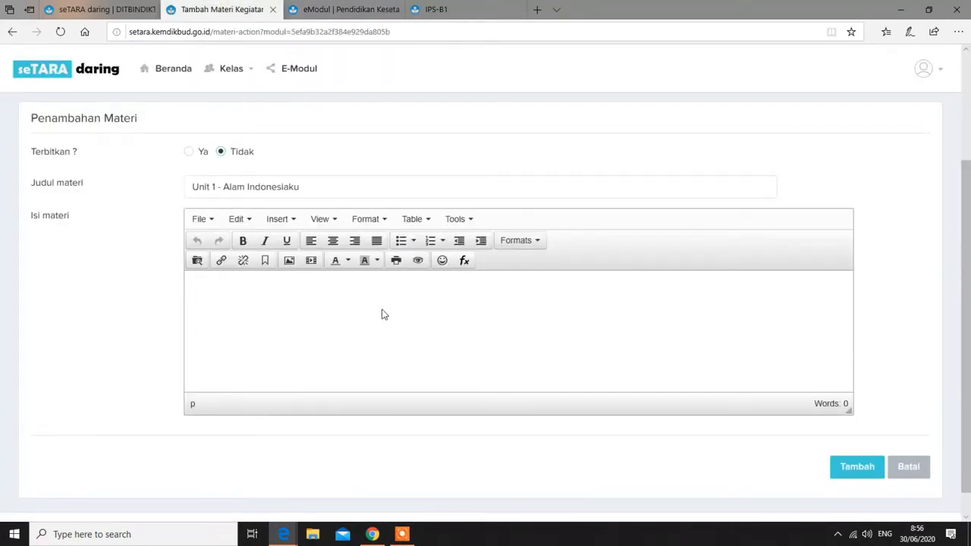
text(Assalamualaikum)
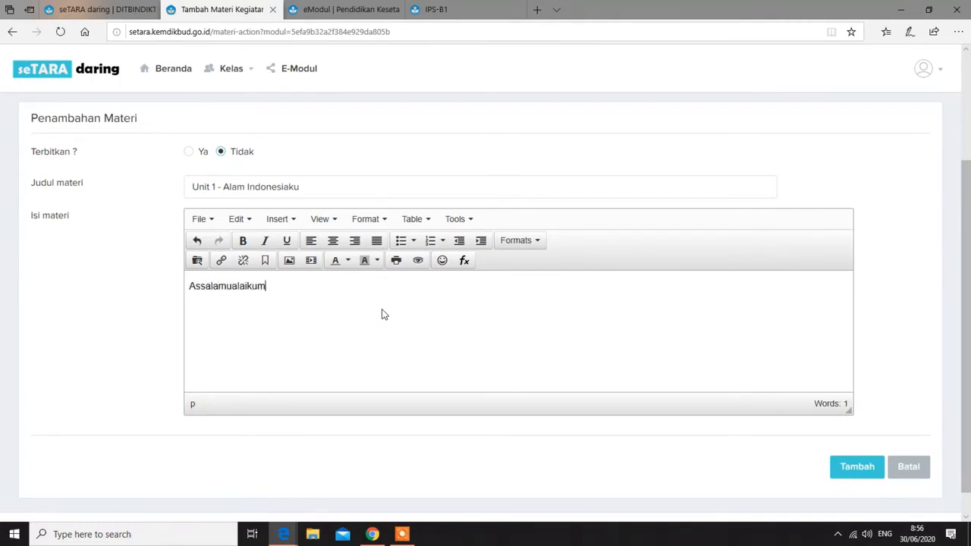
text(...apa kabar semuanya...p)
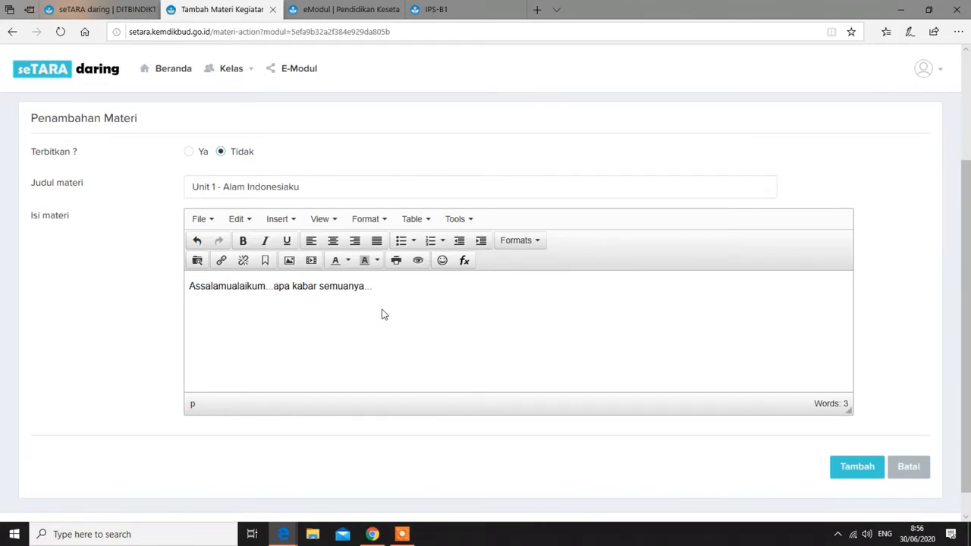
text(!!)
key(Return)
text(Pada bahasan materi kali ini, saya ak)
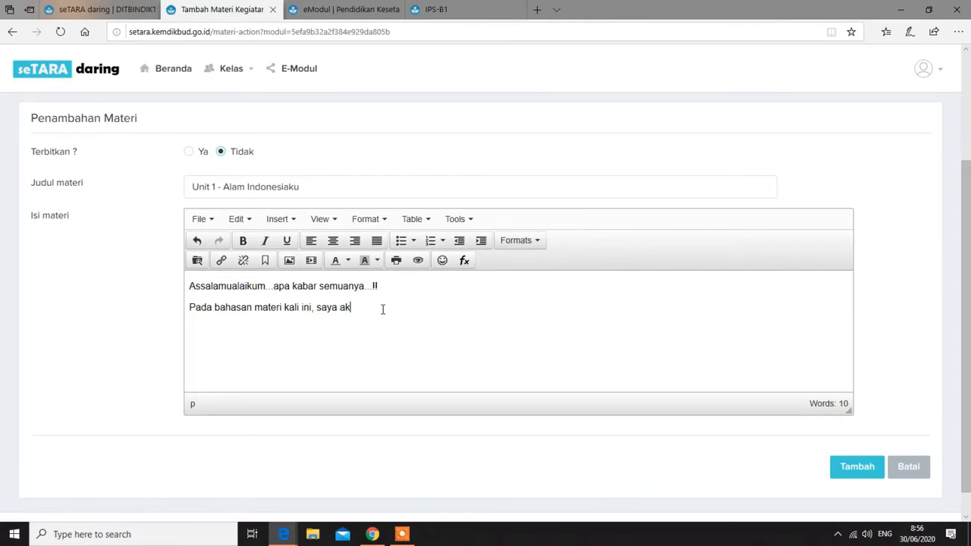
text(an membahas tent)
text(ang)
text( ........)
Add the line 'Untuk lebih jelasnya, bisa diperhatikan gambar di bawah ini', fixing a typo
text(n)
text(tuk lebi)
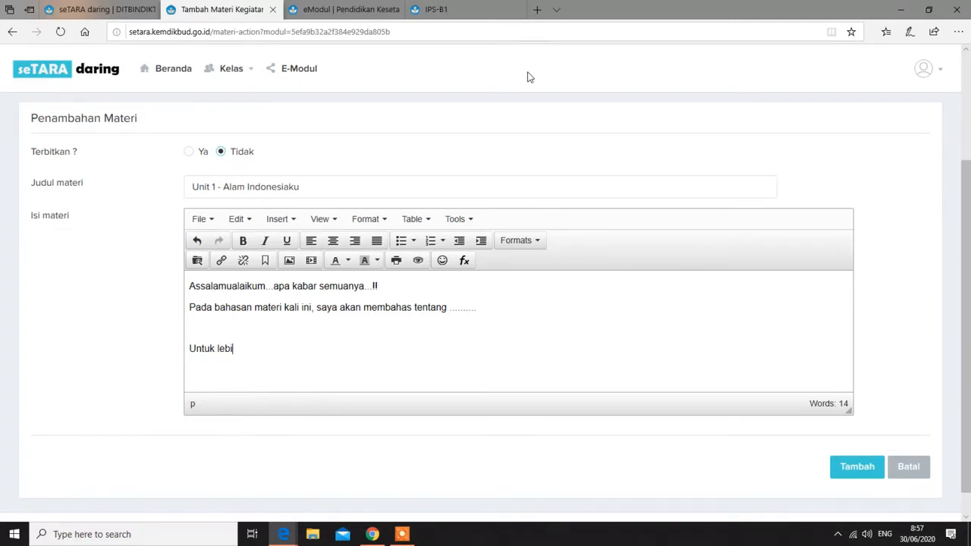
text(h jelasnya)
text(, ki)
key(BackSpace)
key(BackSpace)
text(bisa diperhatikan)
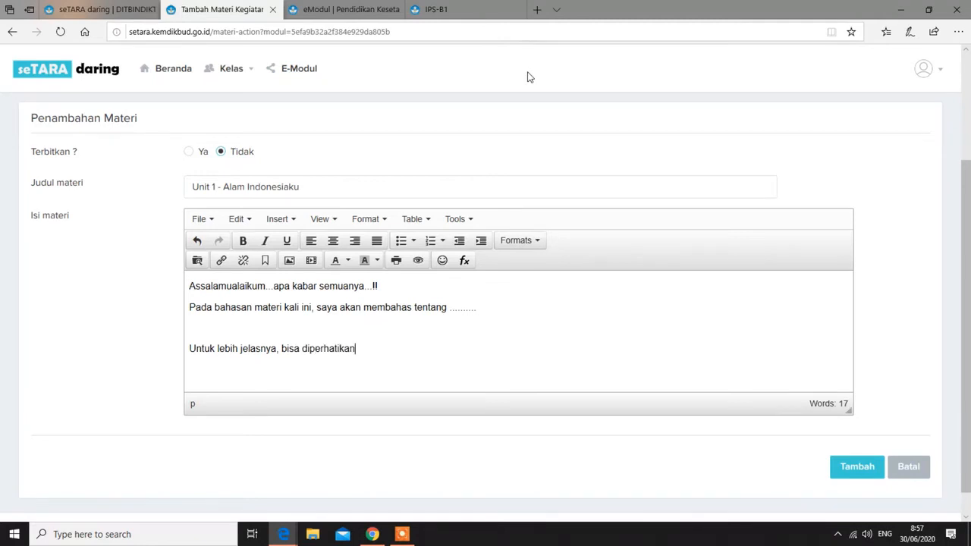
text( gambar di bawah ini !)
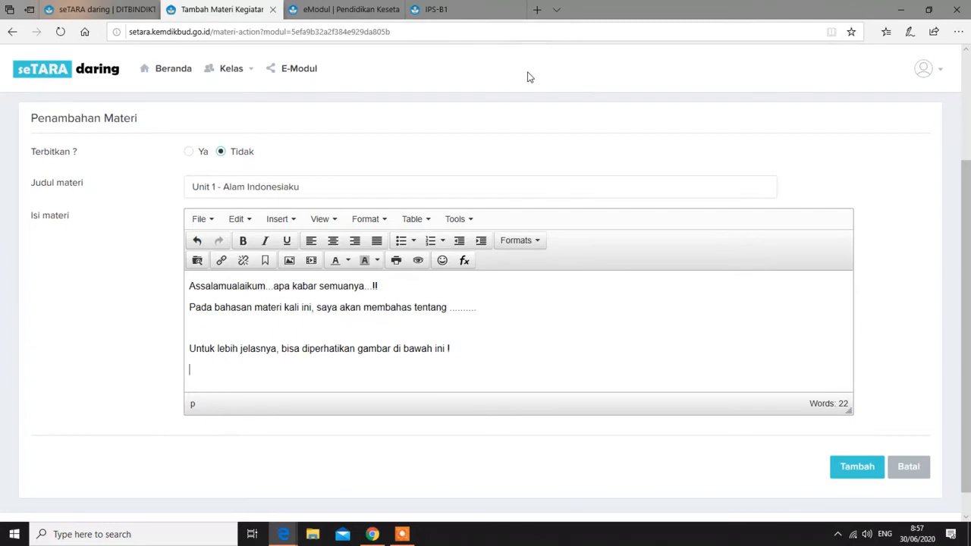
Turn the IPS-B1 flipbook to pages 8-9 with the Indonesia map, then minimize its window
click(474, 10)
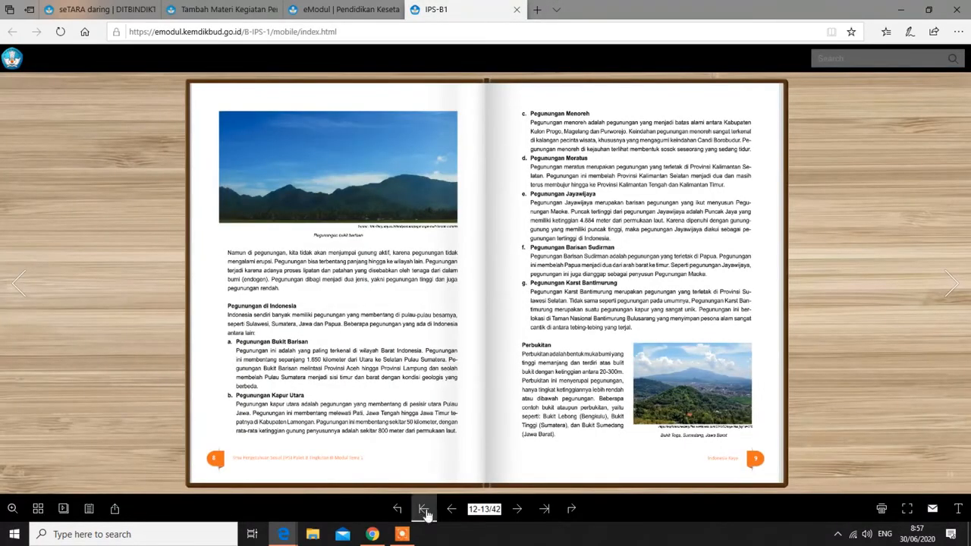
click(451, 509)
click(425, 513)
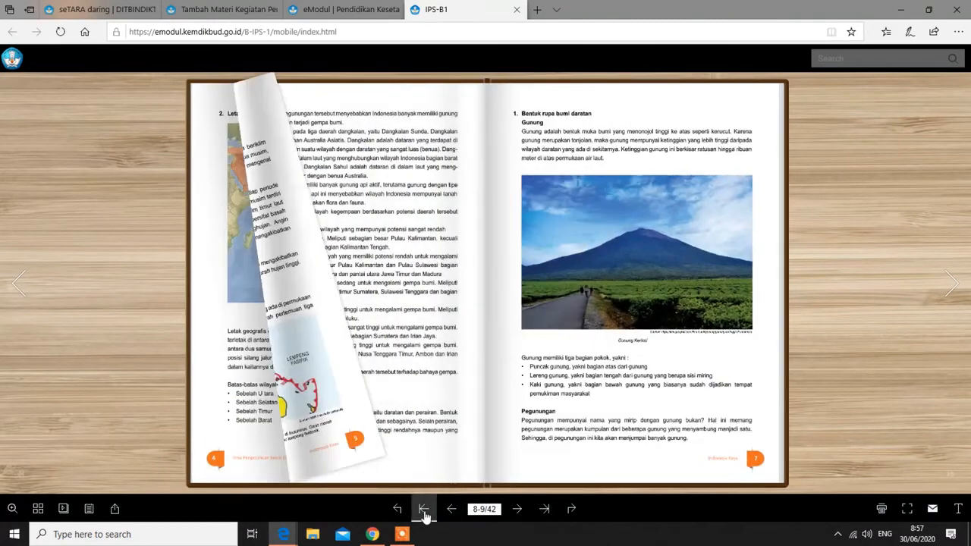
click(452, 509)
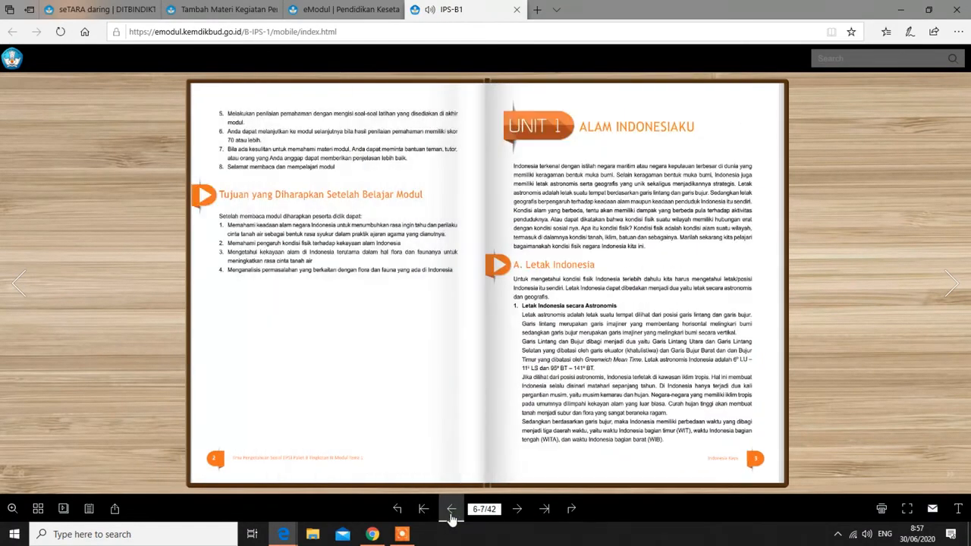
click(518, 510)
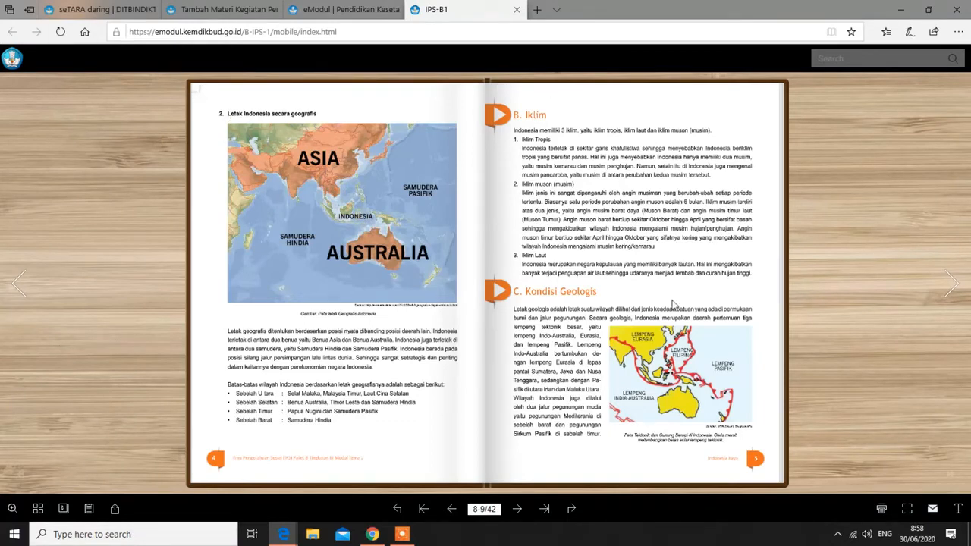
click(896, 12)
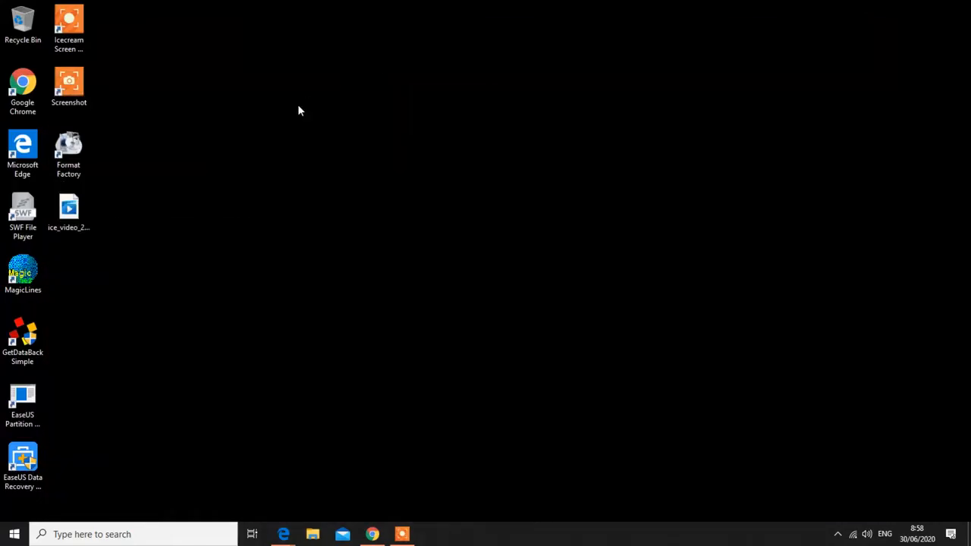
Refresh the Windows desktop three times from its right-click menu
right_click(298, 111)
click(338, 159)
right_click(209, 116)
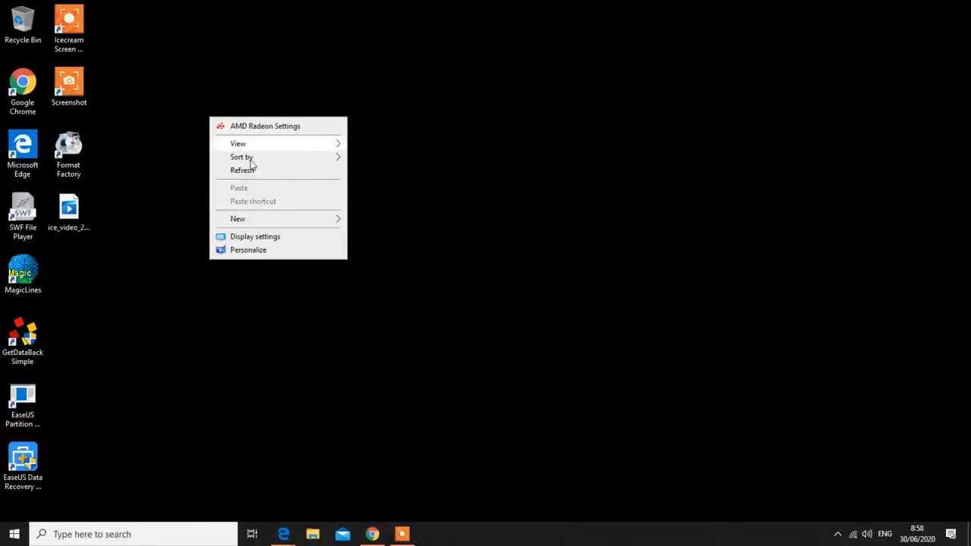
click(246, 171)
right_click(246, 173)
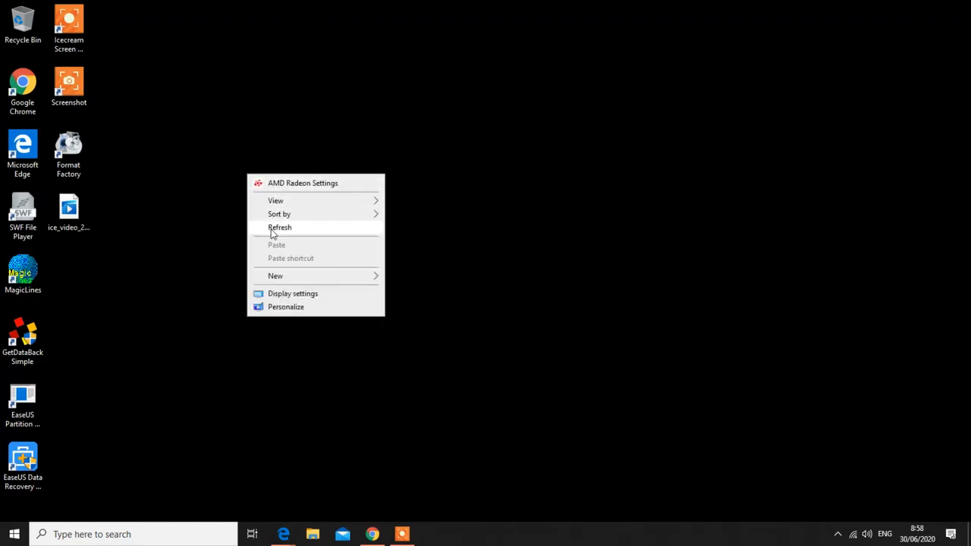
click(272, 230)
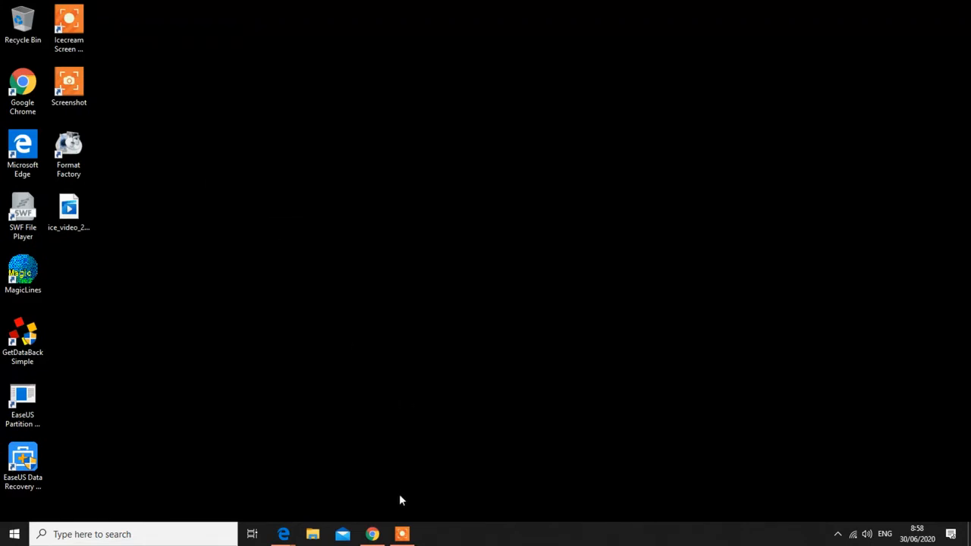
Refresh the desktop once more and launch Google Chrome from its shortcut
click(23, 89)
click(33, 169)
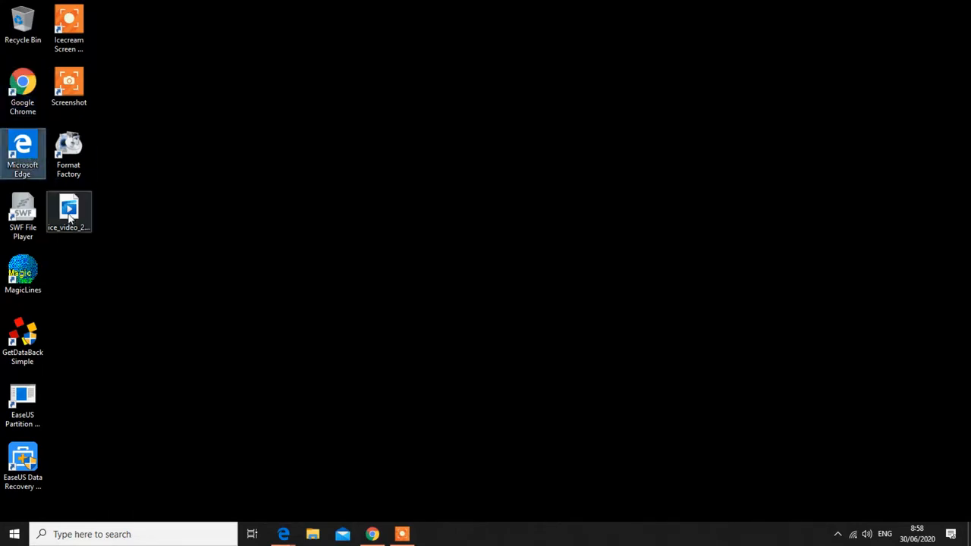
click(68, 156)
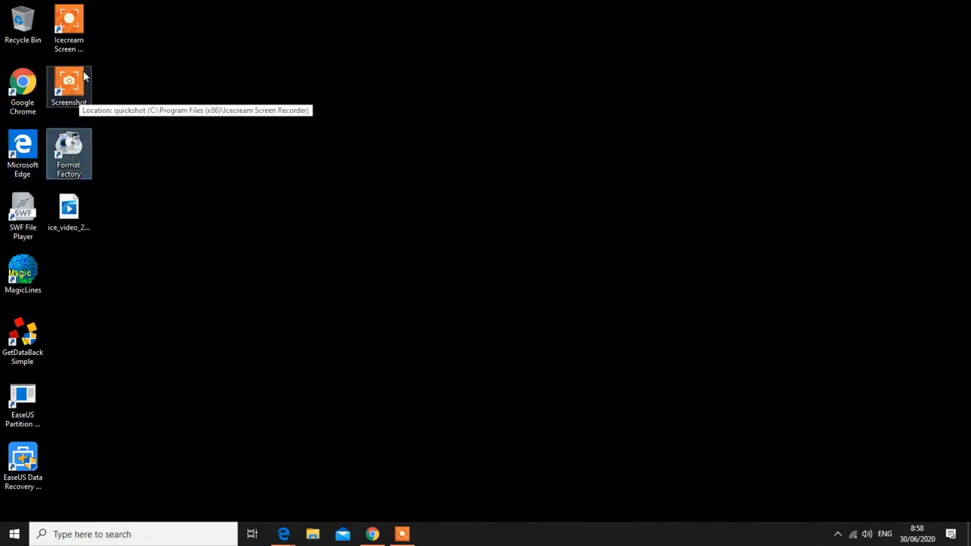
right_click(247, 50)
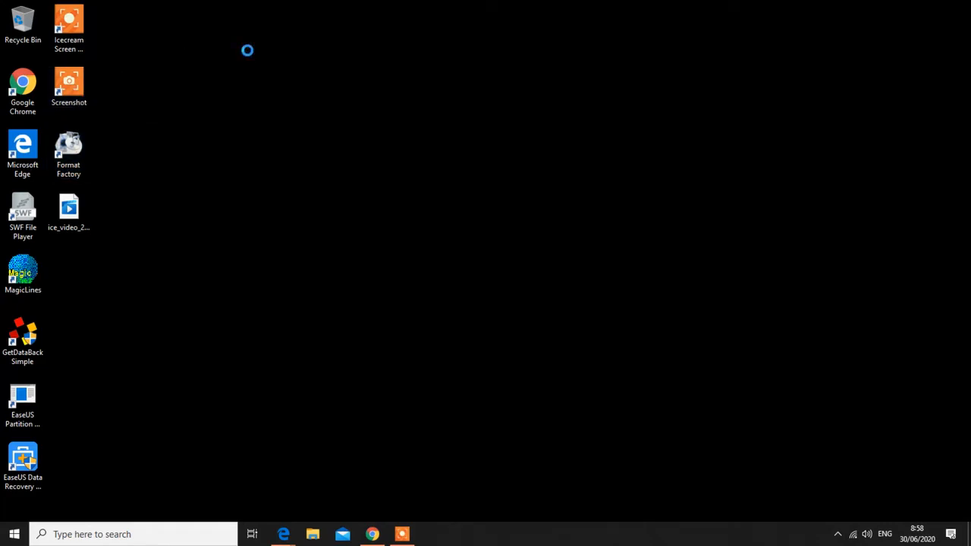
click(305, 104)
double_click(24, 99)
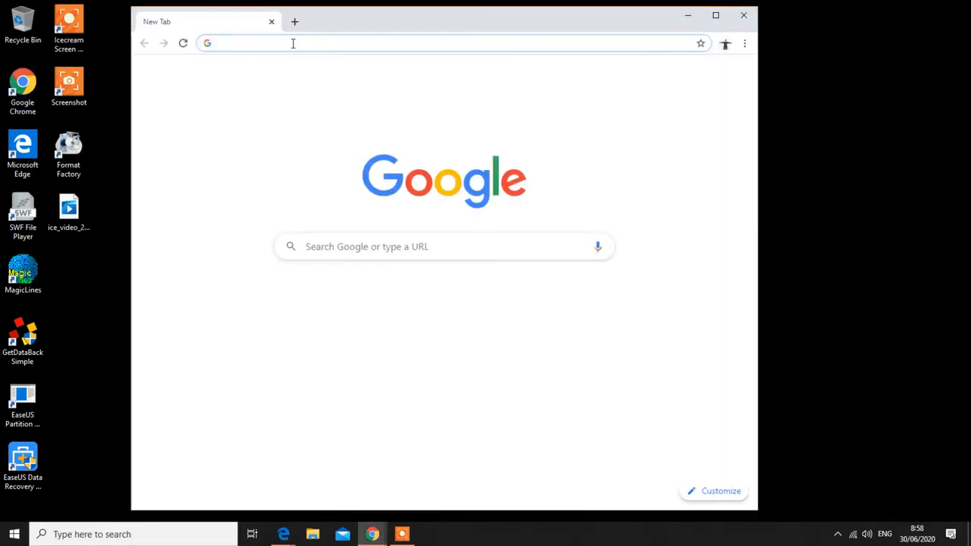
Search Google for 'download screen shott for pc gratis', open the PC Screen Capture result, then close Chrome
text(download)
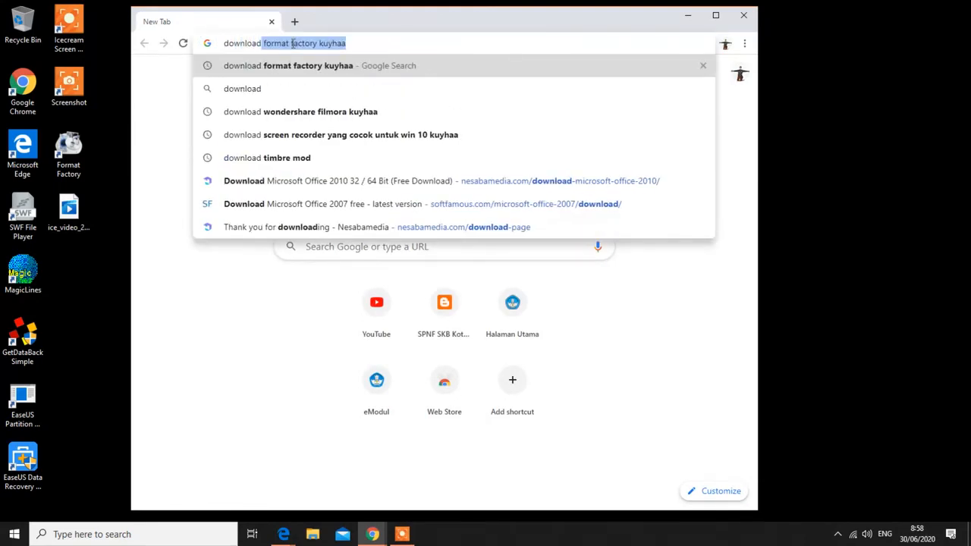
text( screen )
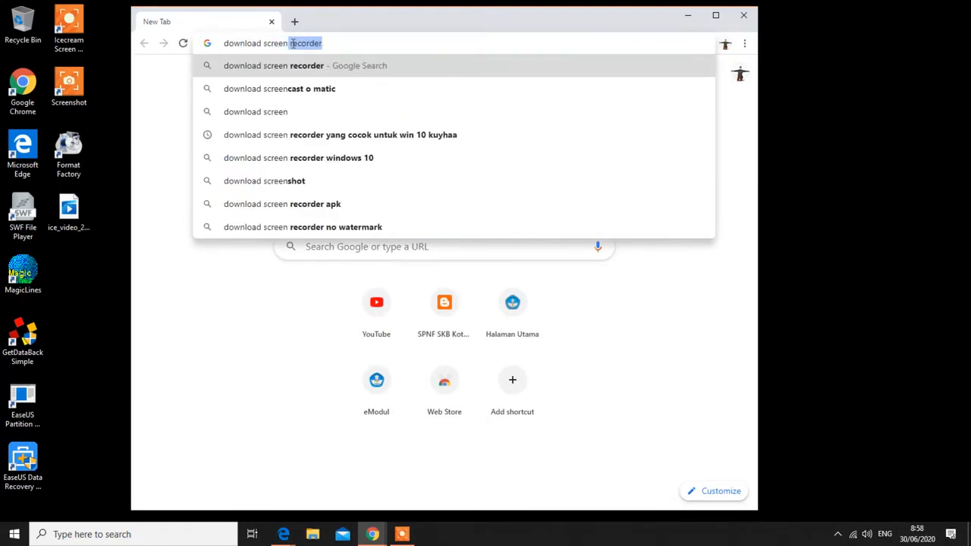
text(shot)
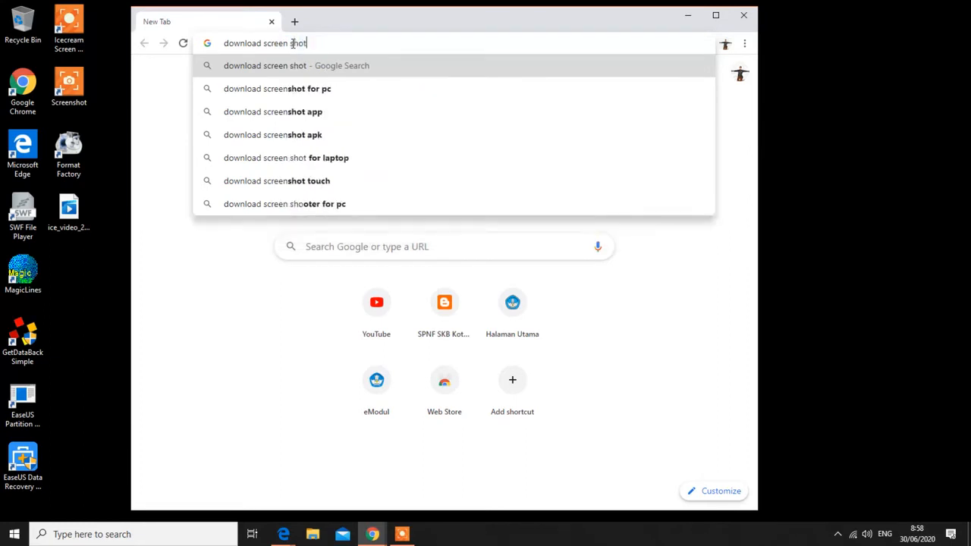
text(t for )
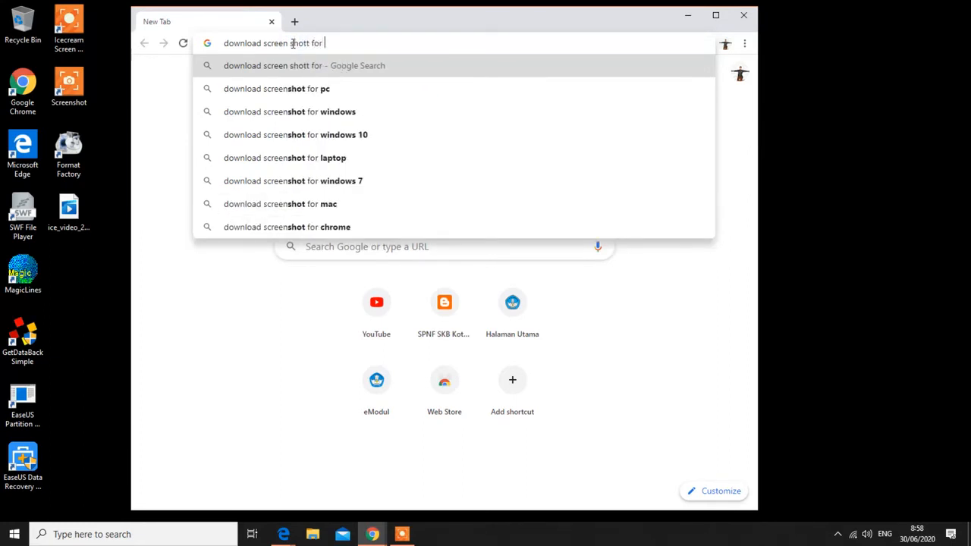
text(pc gratis)
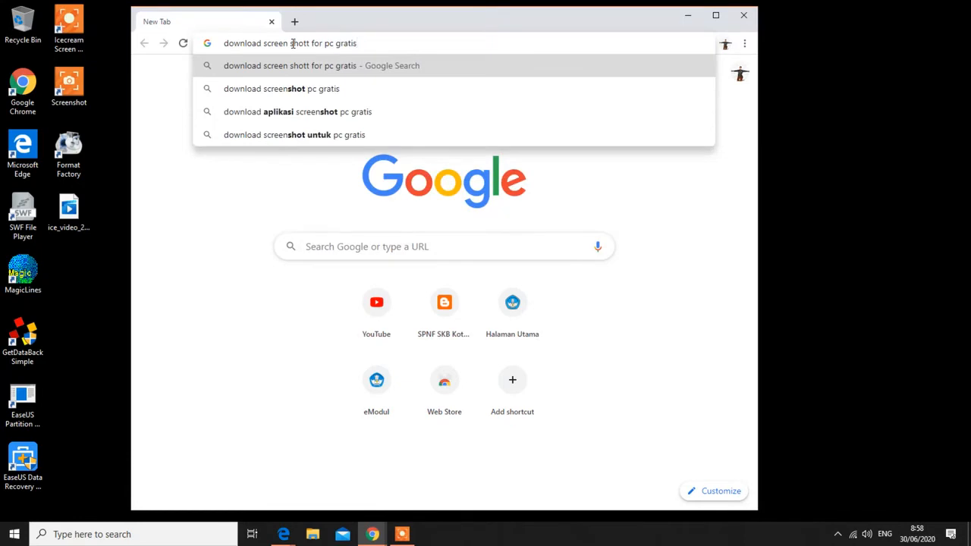
key(Return)
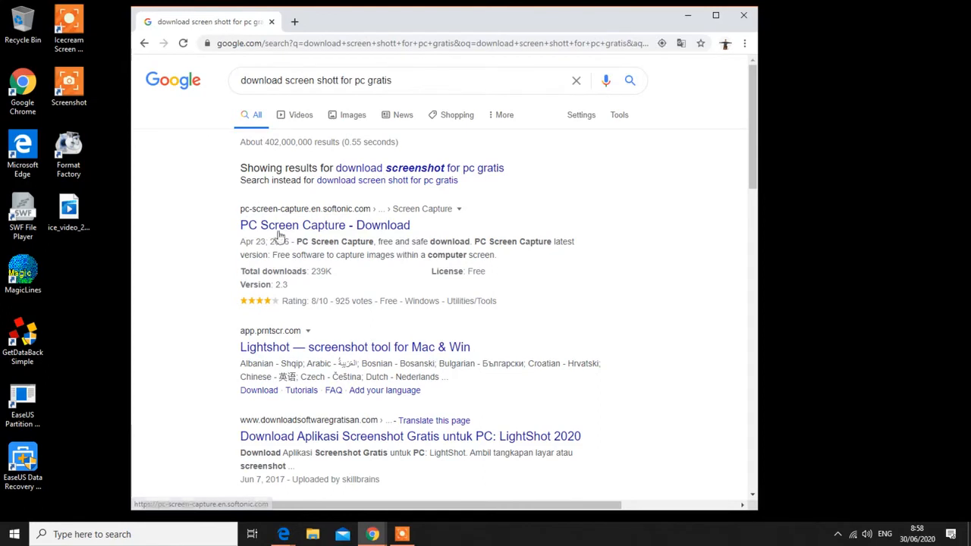
click(328, 226)
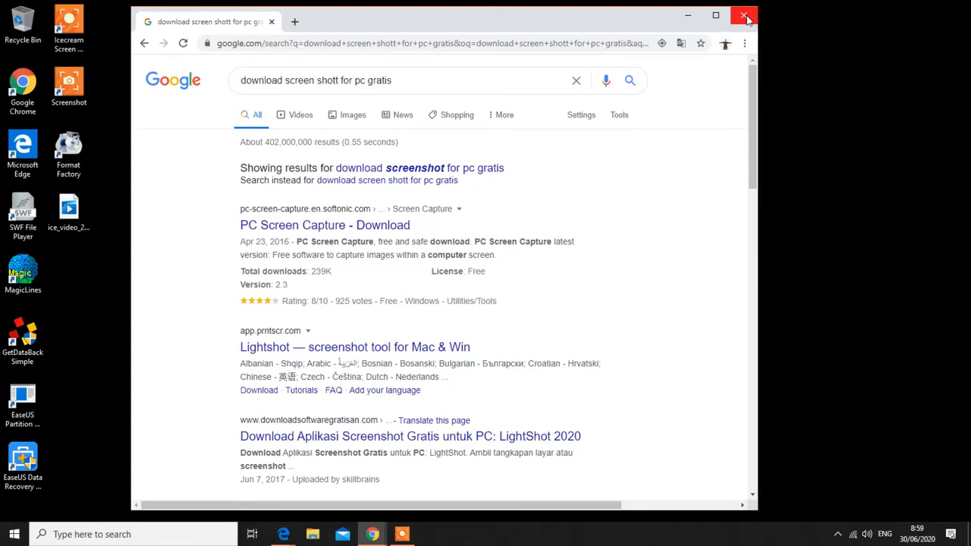
click(746, 17)
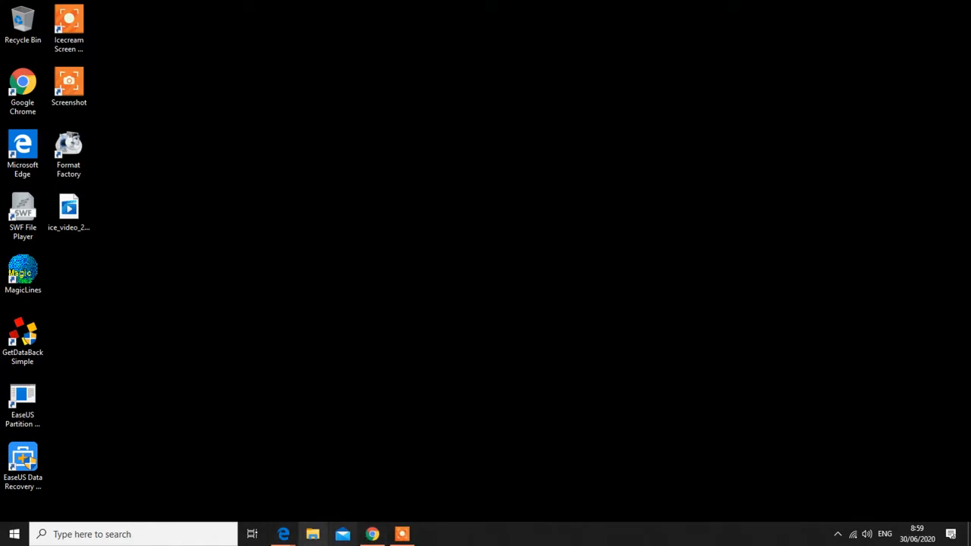
Restore the IPS-B1 flipbook window and launch Snipping Tool via a 'snipping' Windows search
mouse_move(278, 537)
click(351, 486)
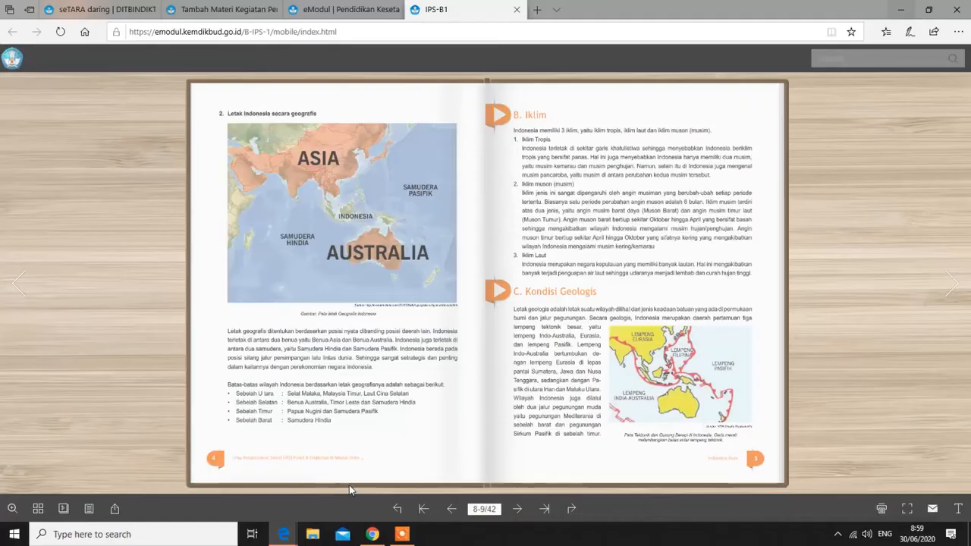
click(153, 536)
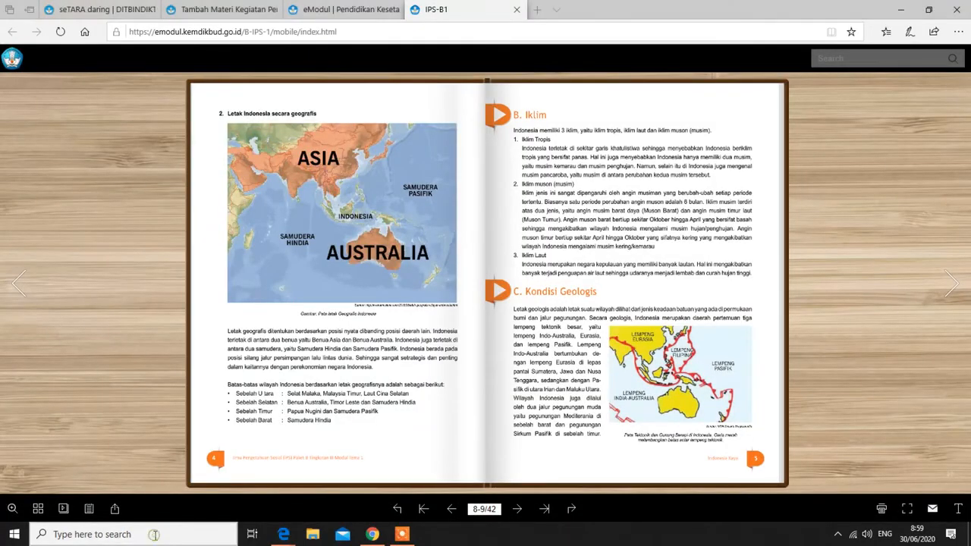
text(snipping)
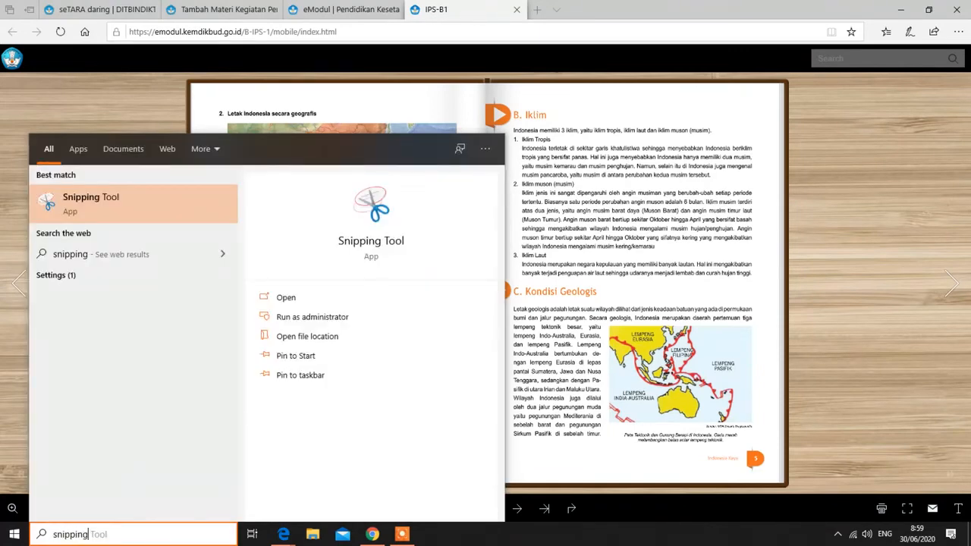
click(110, 195)
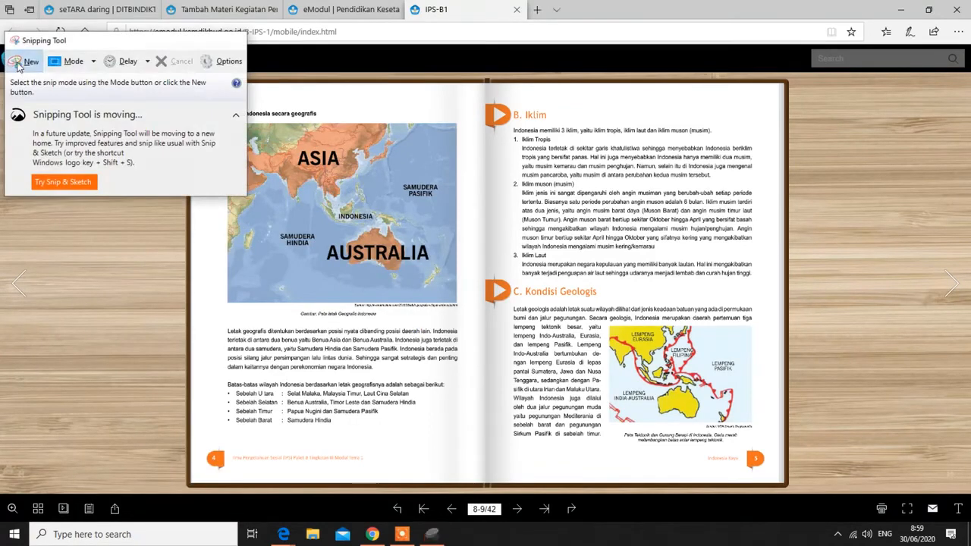
Snip the flipbook's pages 8-9 spread, save it as 'screen 1' in Pictures, and close Snipping Tool
click(23, 64)
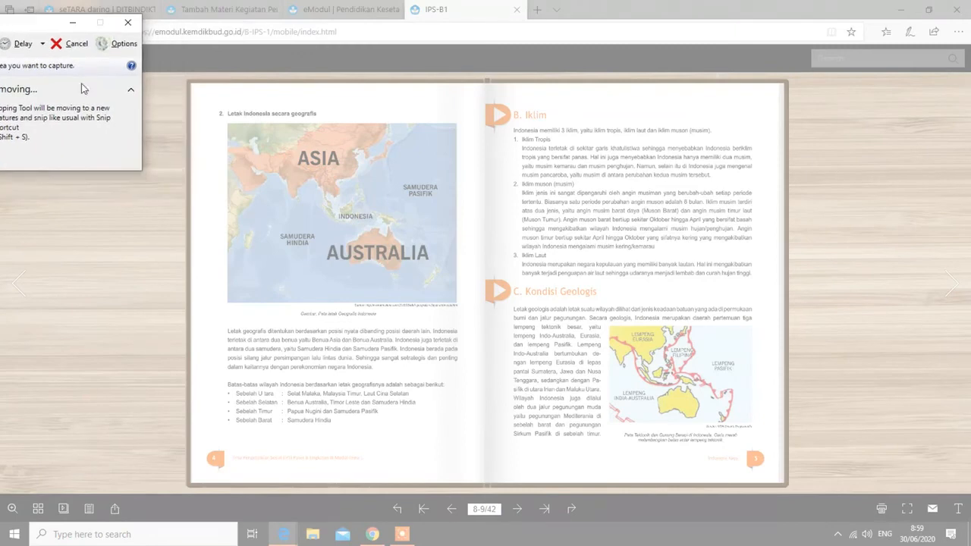
drag(210, 96, 773, 469)
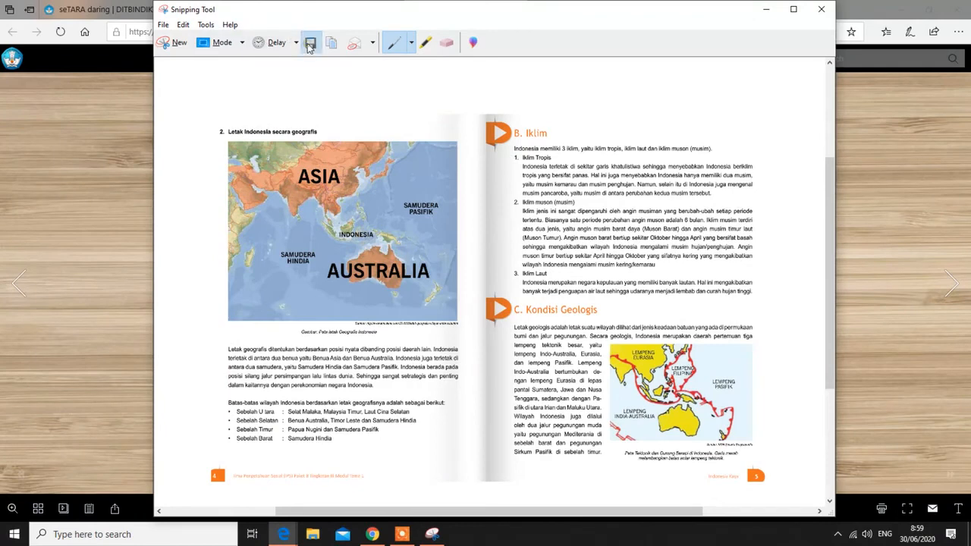
click(309, 44)
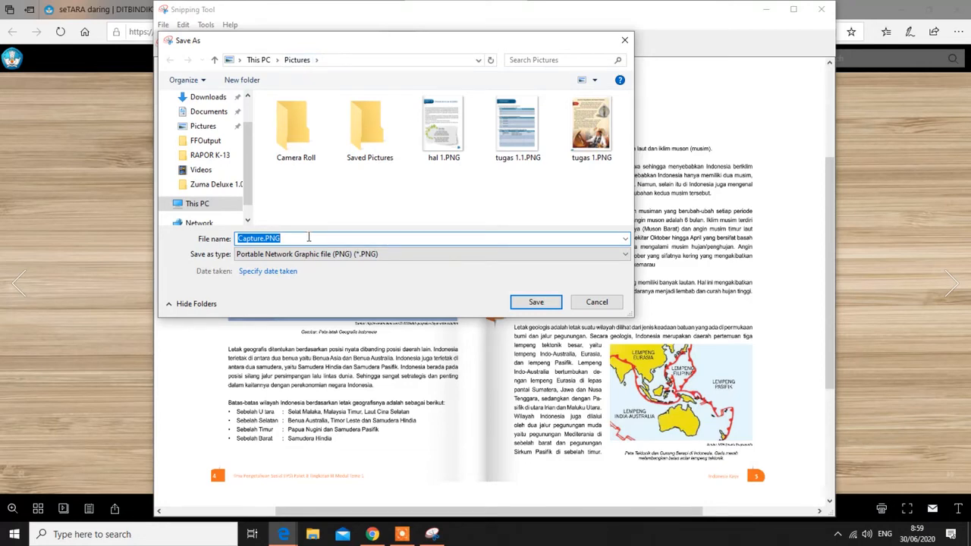
key(BackSpace)
text(scr)
key(Return)
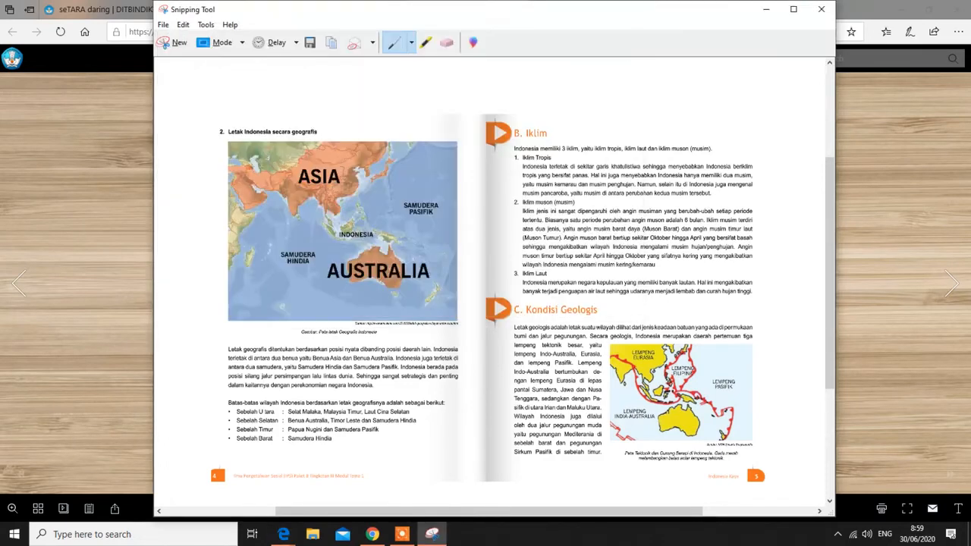
click(830, 10)
Return to the Tambah Materi editor and open Tata Kelola Files on its upload panel
click(315, 10)
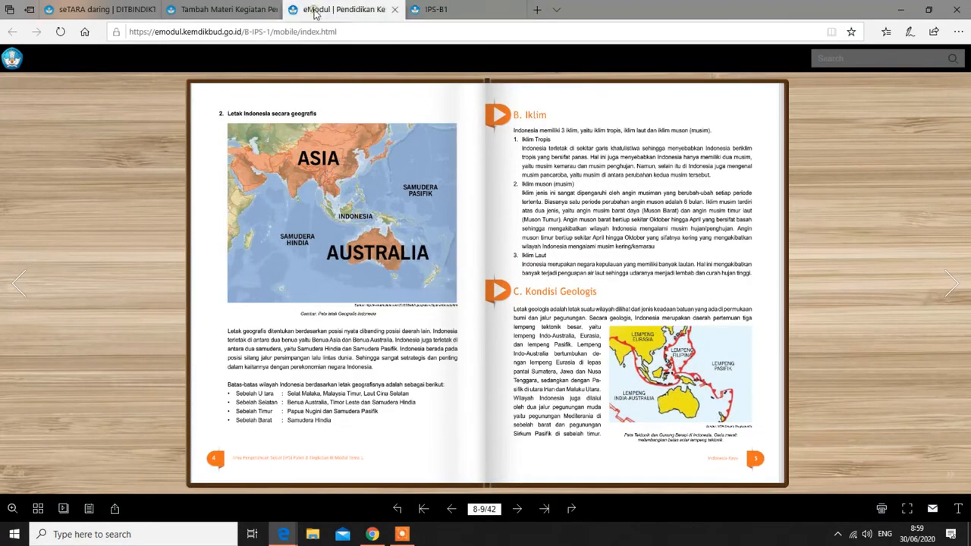
click(195, 13)
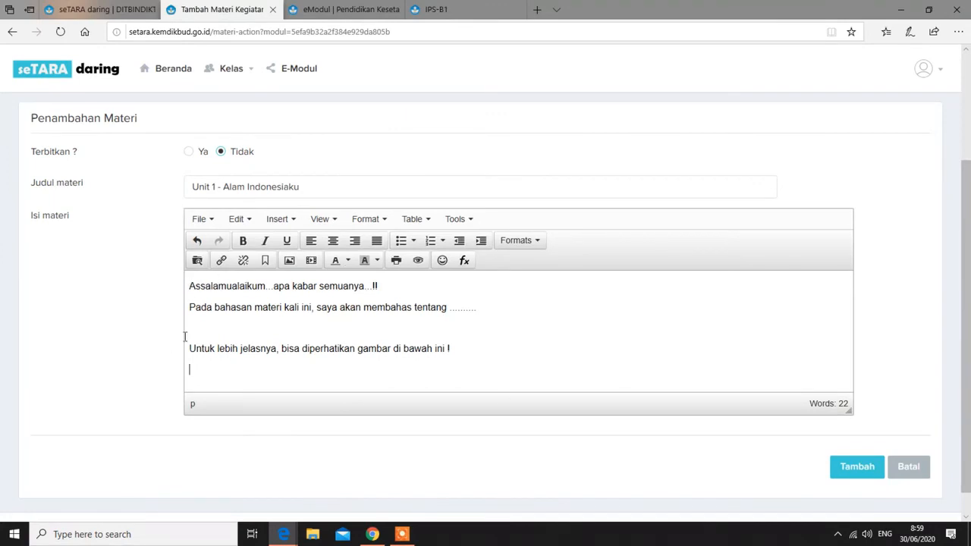
scroll(417, 348, down, 1)
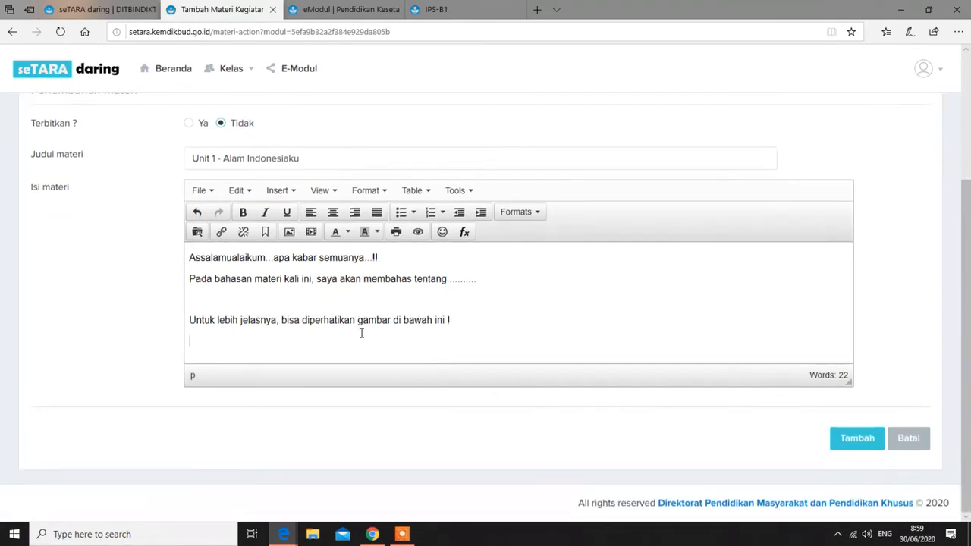
click(200, 236)
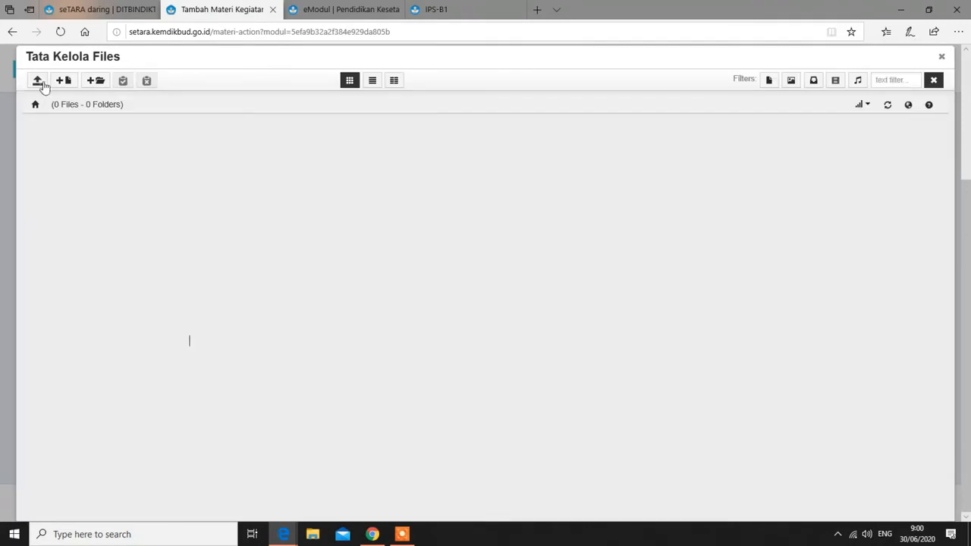
click(37, 82)
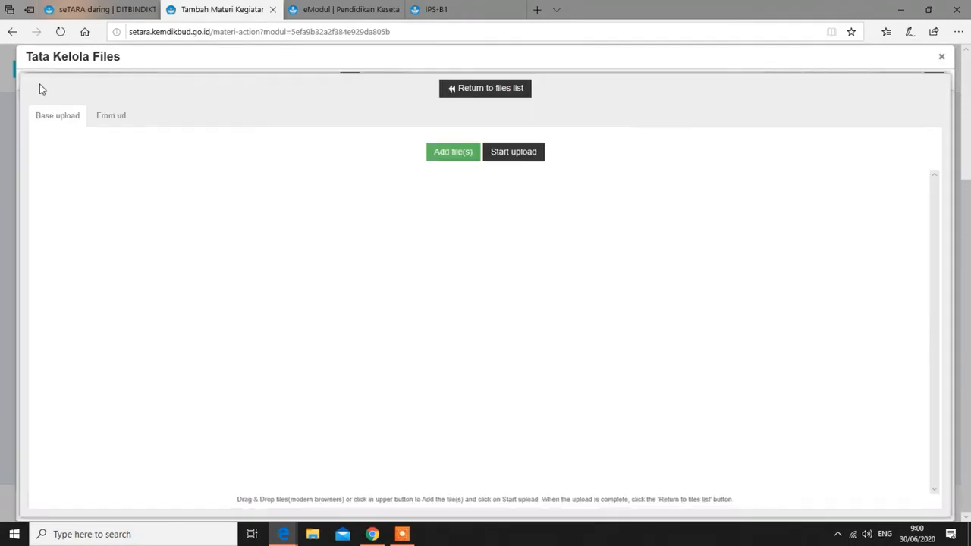
Upload screen 1.PNG (511.60 KB) and insert it as an image below the typed text
click(457, 154)
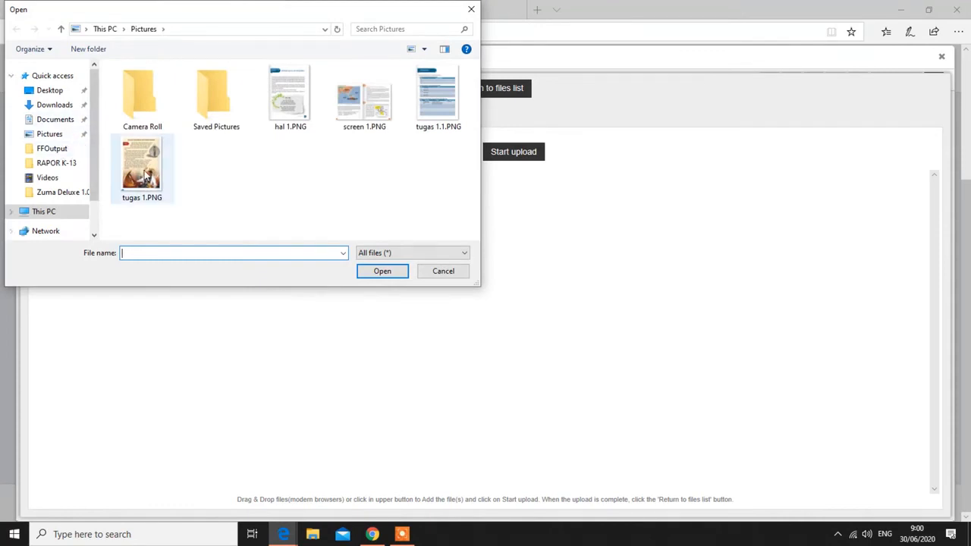
click(146, 174)
click(362, 106)
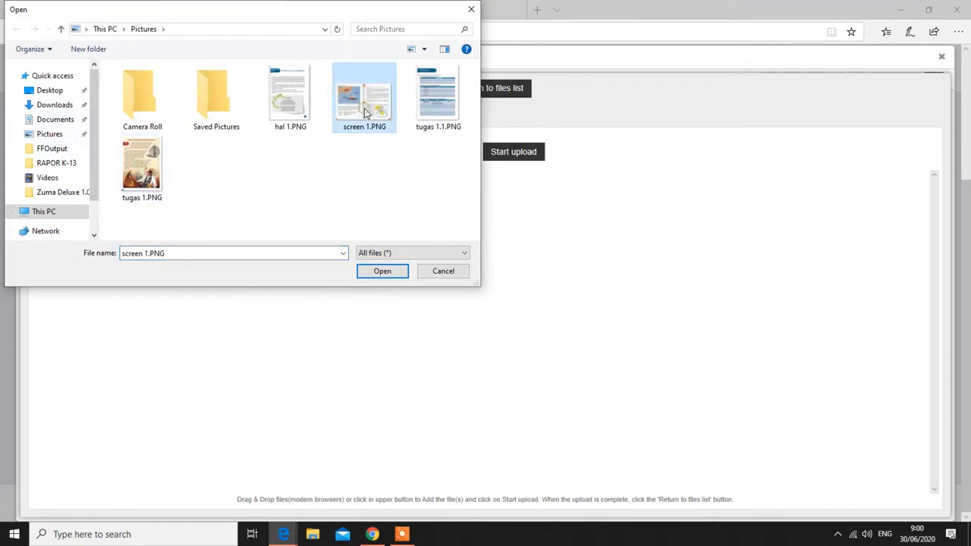
click(383, 271)
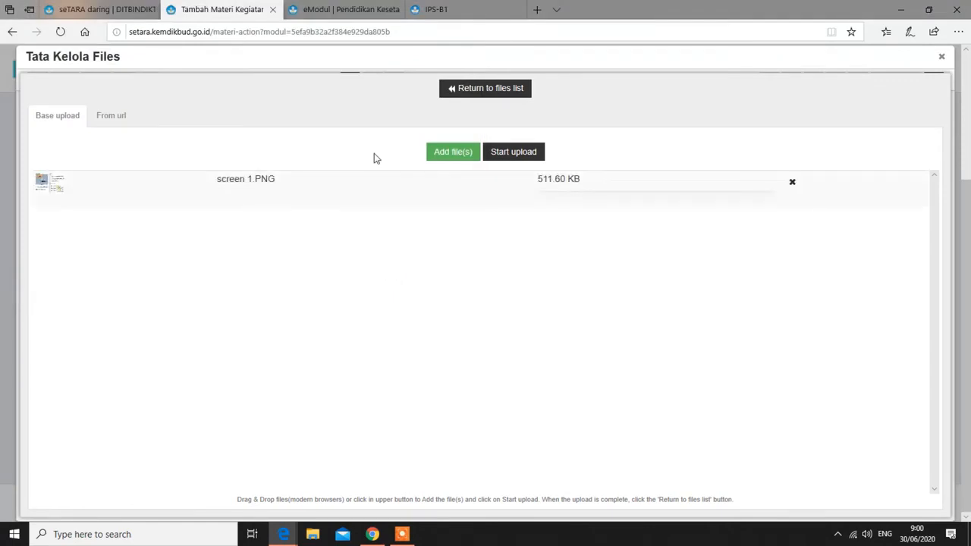
click(524, 152)
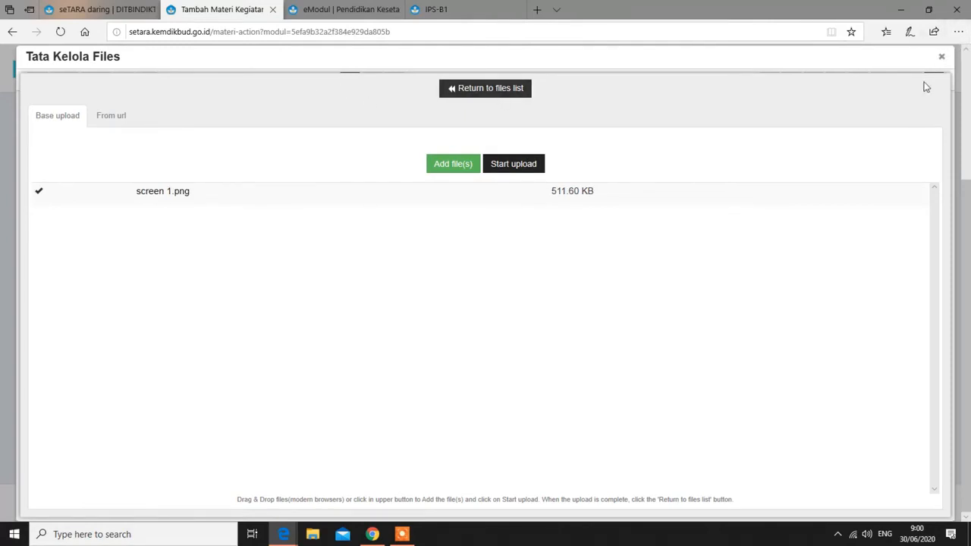
click(481, 91)
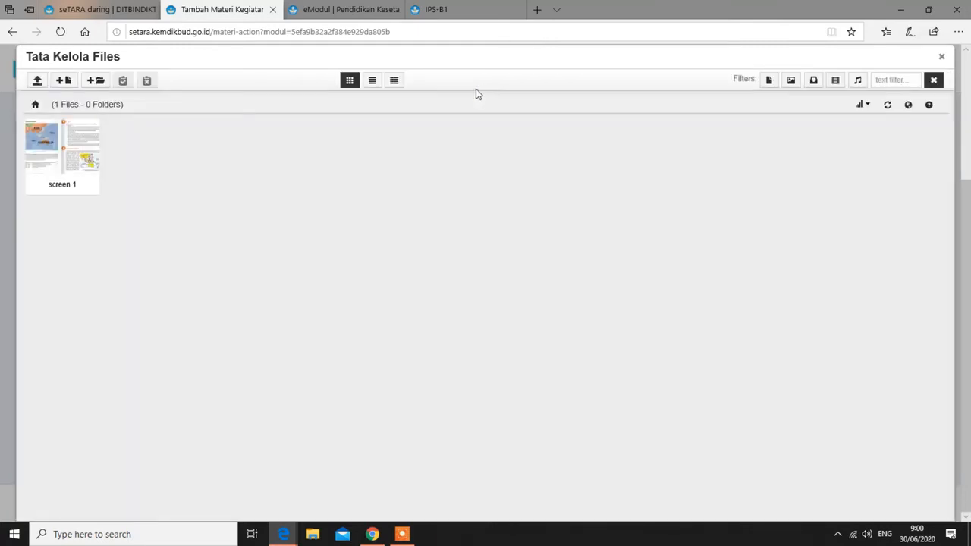
click(69, 146)
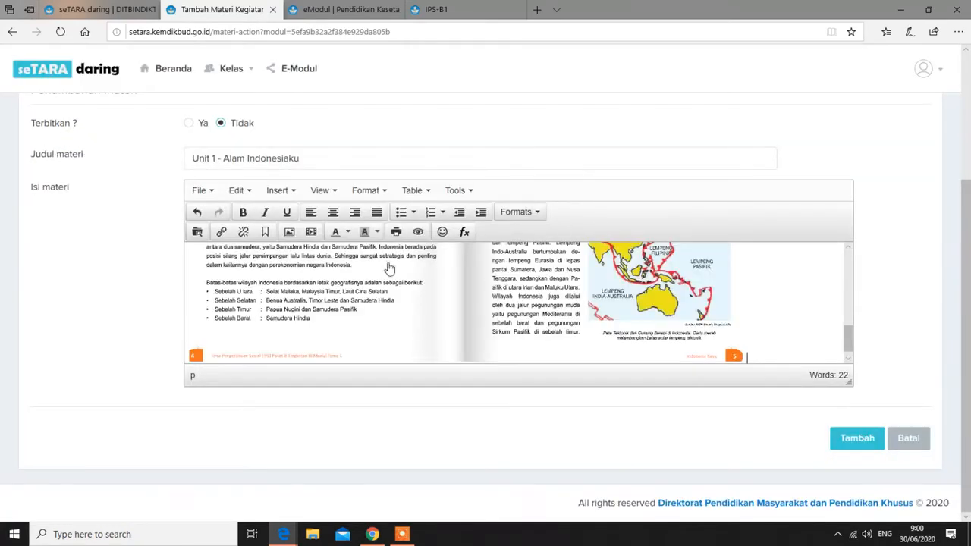
Preview the material showing the typed text and inserted page image, then close the preview
scroll(812, 345, up, 10)
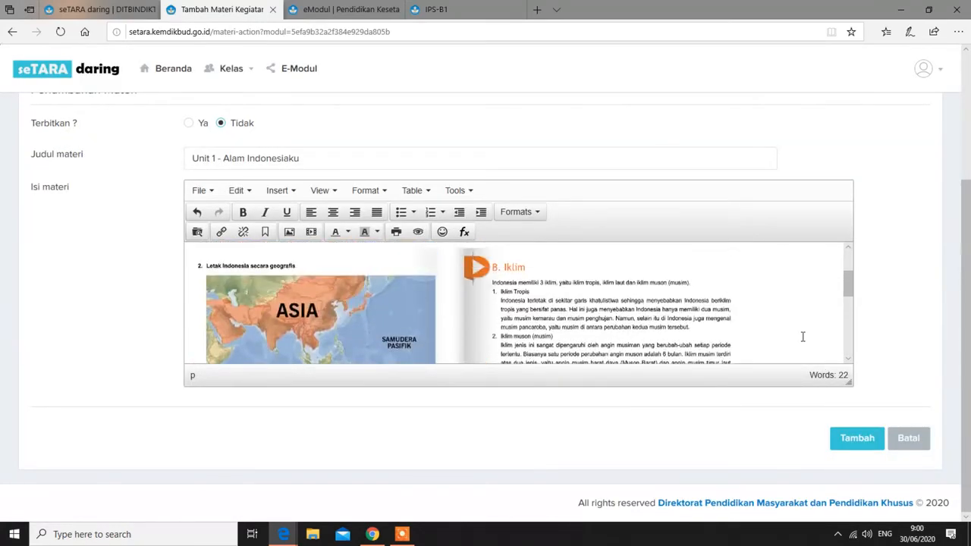
scroll(802, 336, up, 1)
scroll(480, 331, down, 3)
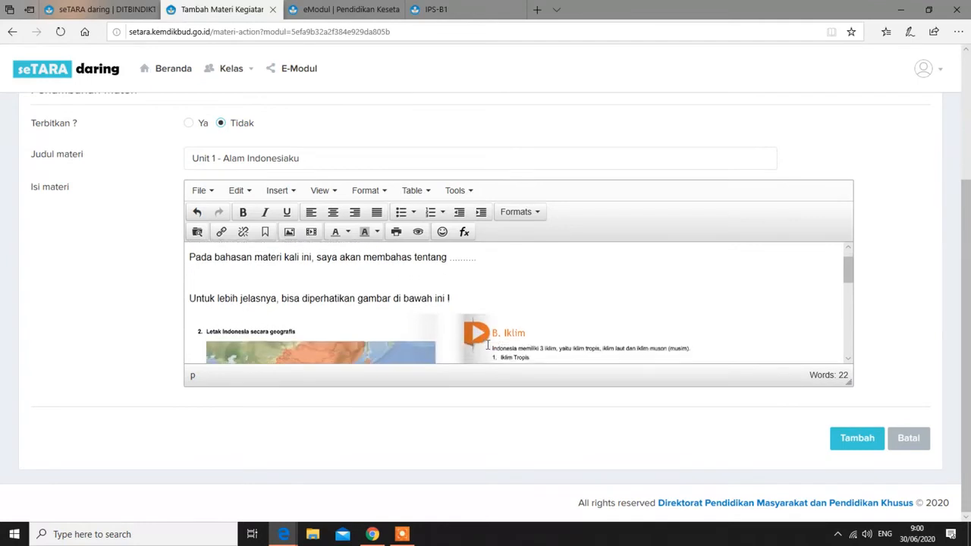
scroll(528, 306, up, 1)
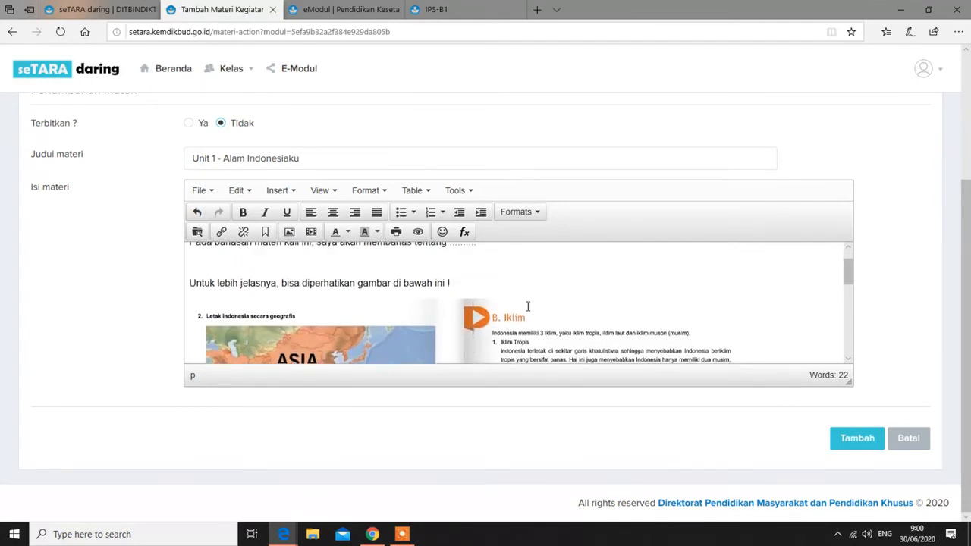
click(417, 232)
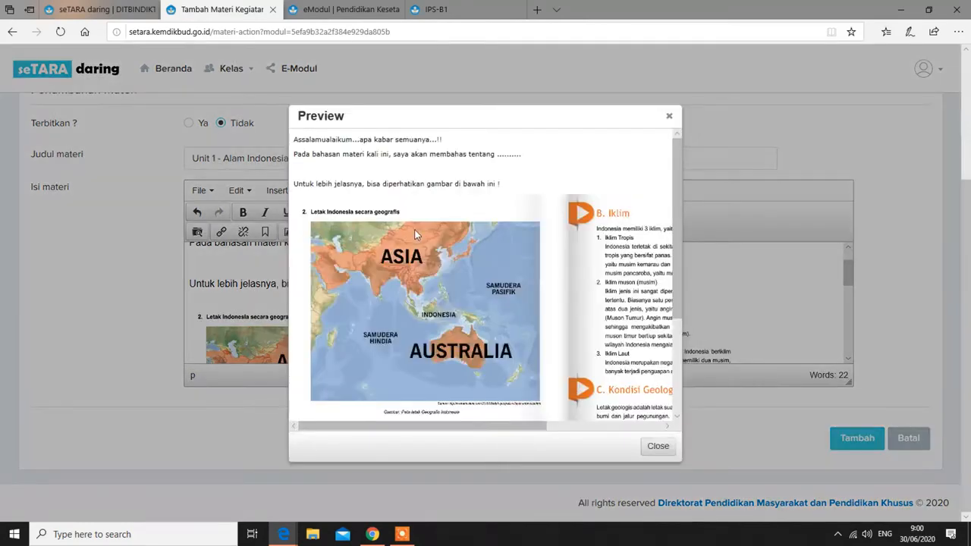
scroll(625, 326, down, 2)
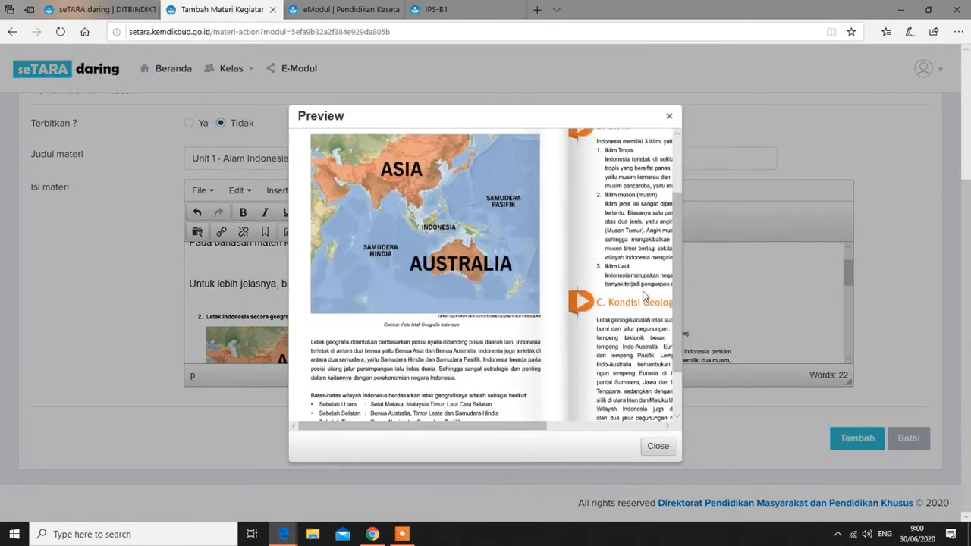
scroll(548, 394, up, 3)
mouse_move(511, 427)
mouse_down()
mouse_move(576, 427)
mouse_move(528, 434)
mouse_up()
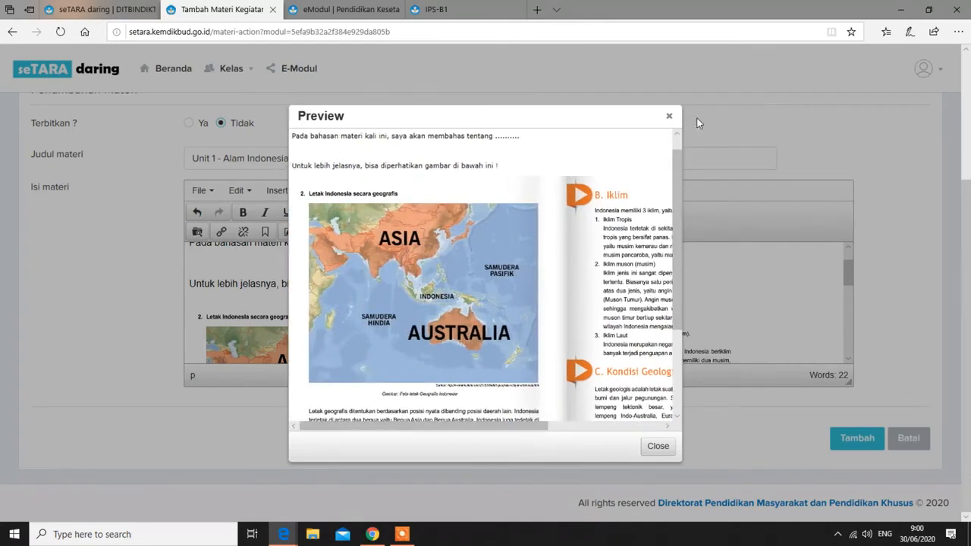
click(669, 116)
Add two empty lines below the inserted image and return to the IPS-B1 flipbook tab
scroll(692, 276, down, 3)
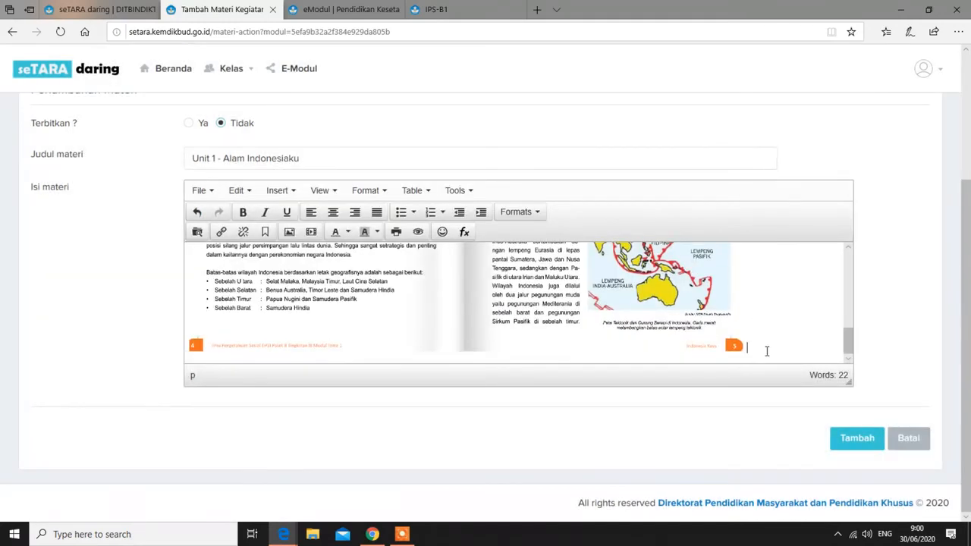
key(Return)
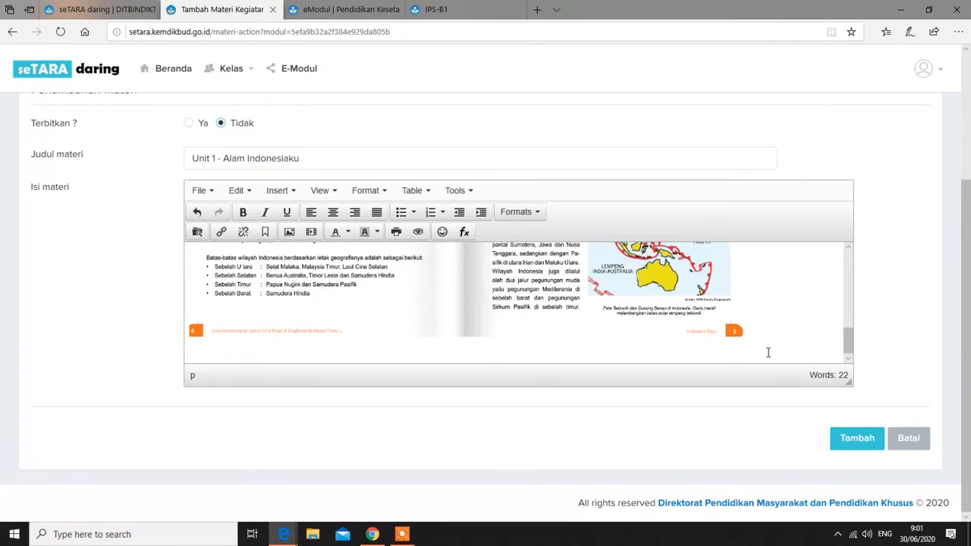
key(Return)
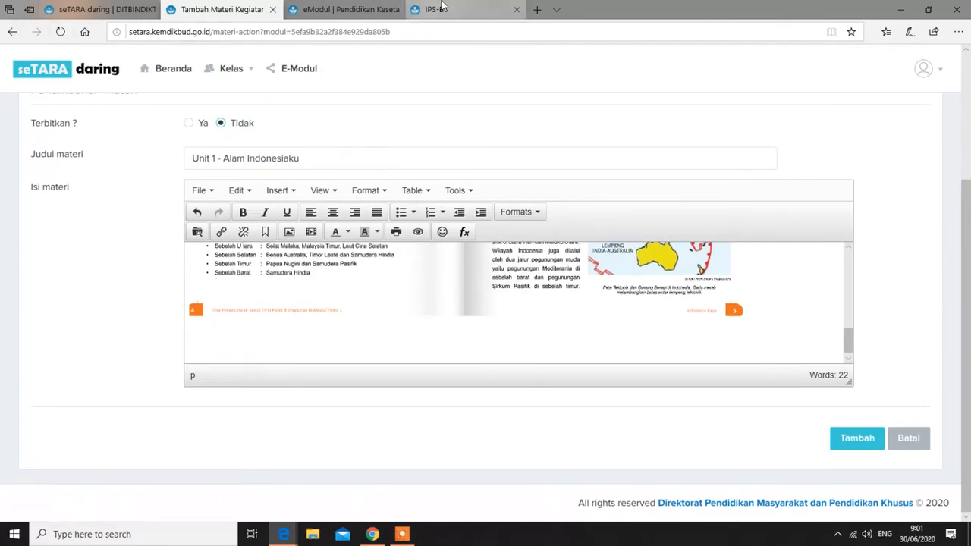
click(444, 9)
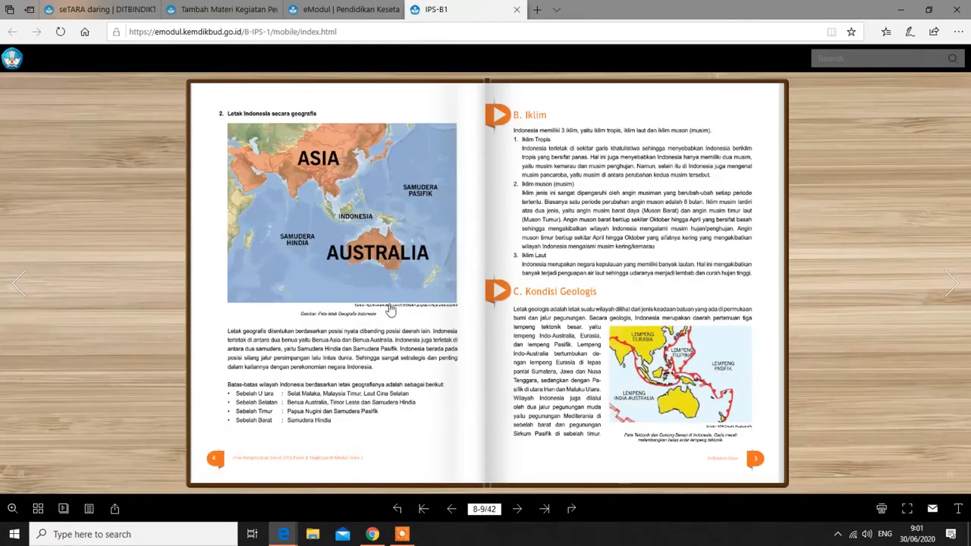
Send the IPS-B1 flipbook back to its cover page and bring back the Unit 1 - Alam Indonesiaku material form
click(424, 508)
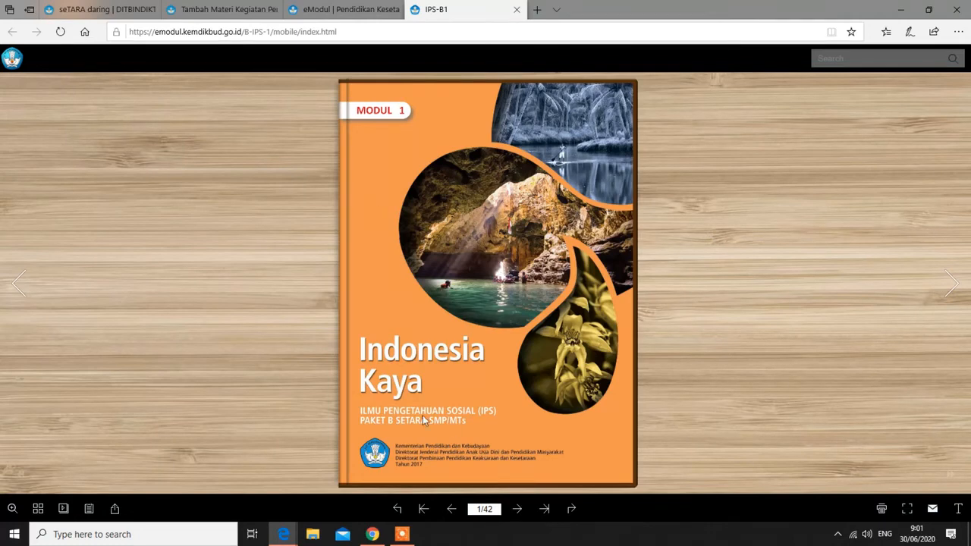
click(222, 13)
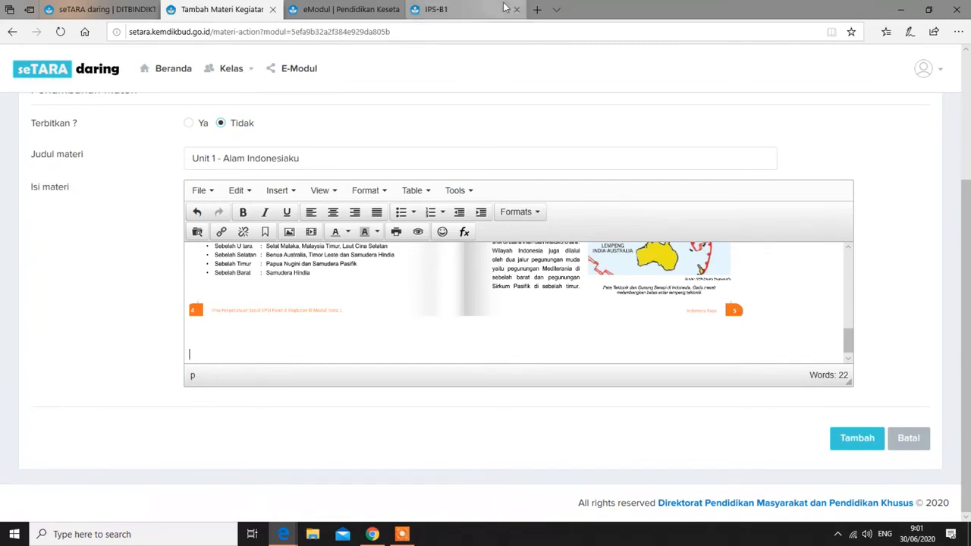
click(902, 10)
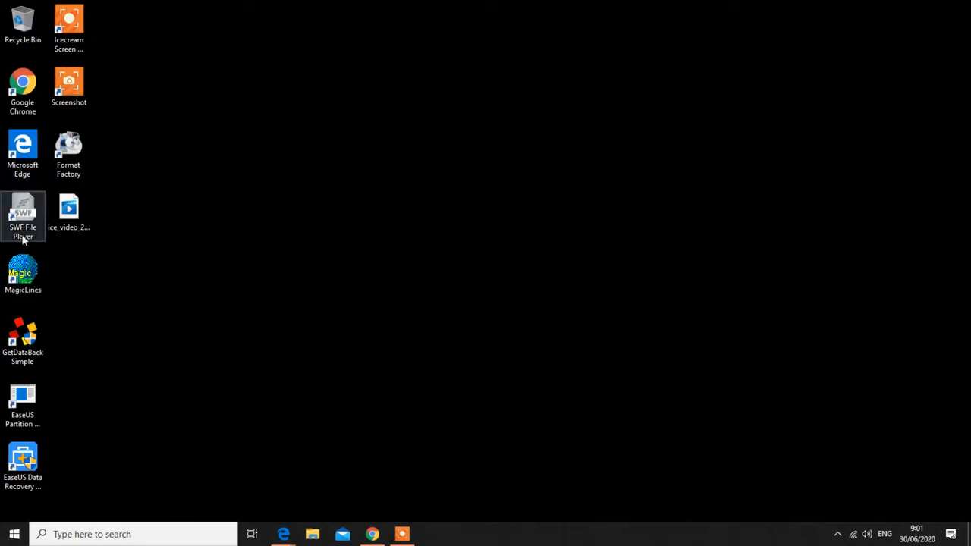
mouse_move(287, 533)
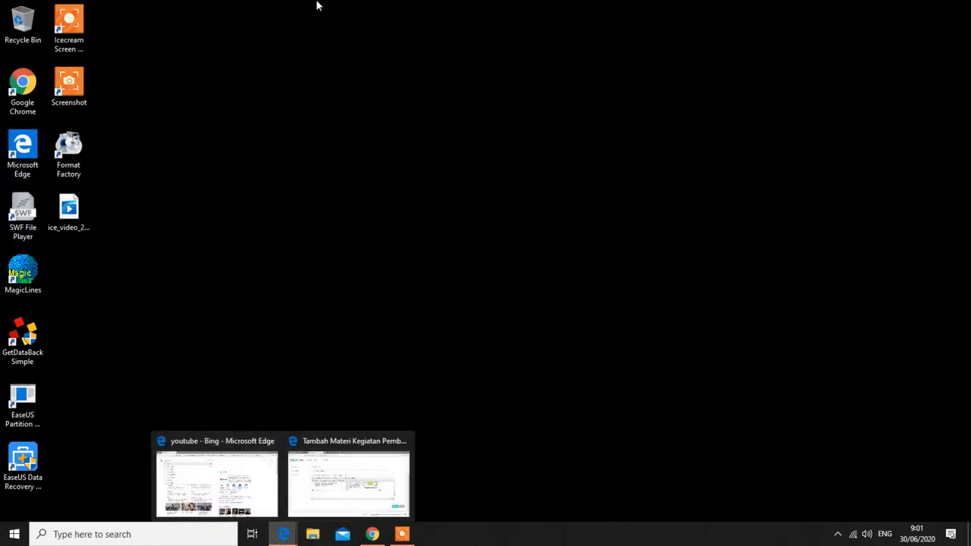
click(326, 489)
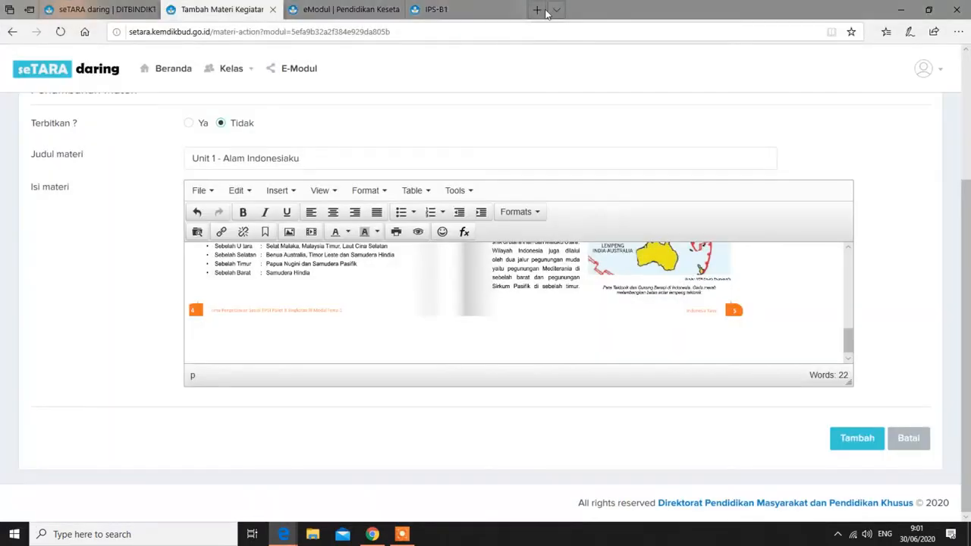
Minimize Edge, then launch Google Chrome from the desktop and maximize it
click(536, 10)
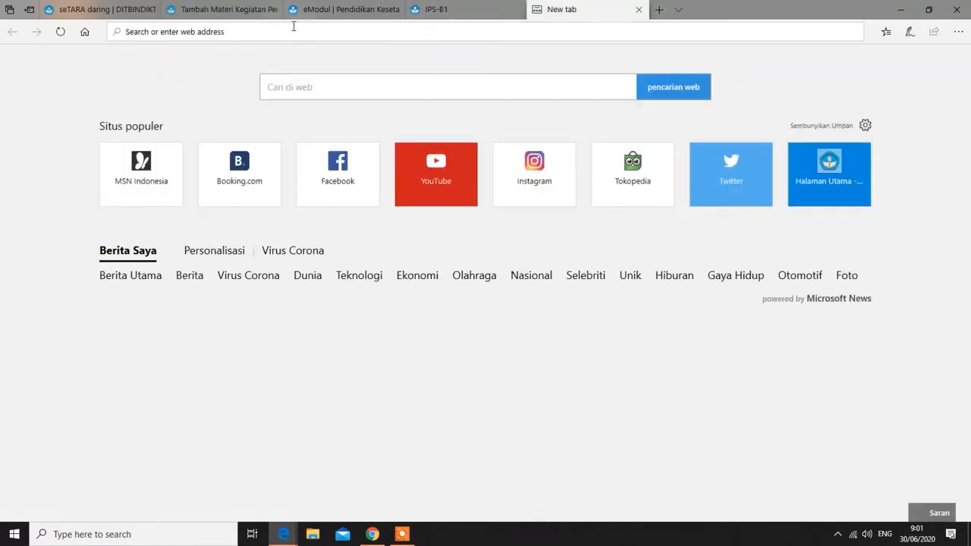
click(640, 9)
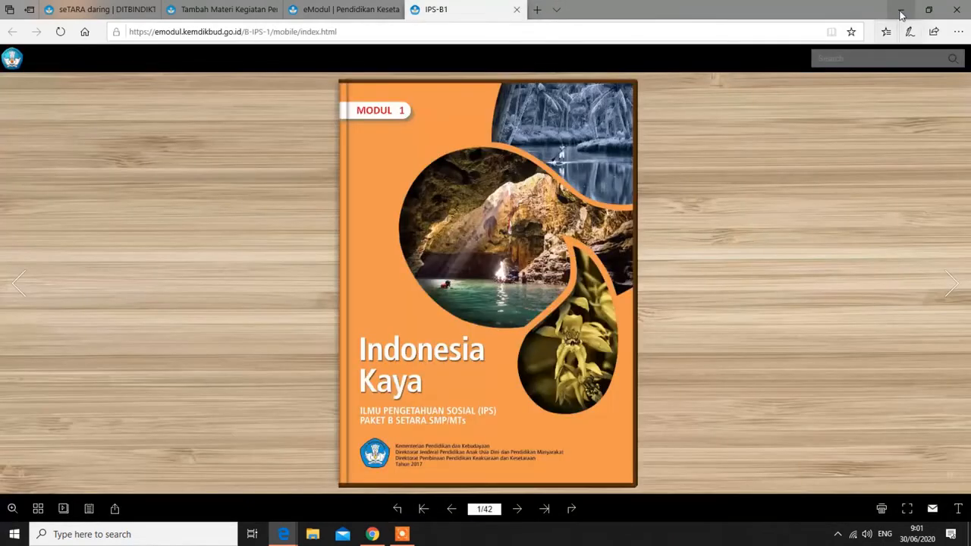
click(900, 11)
double_click(22, 87)
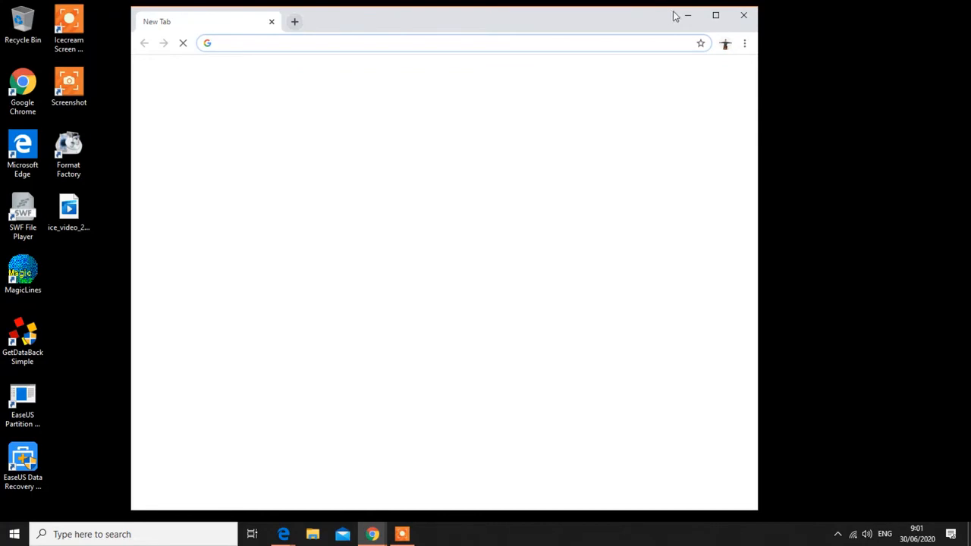
click(715, 15)
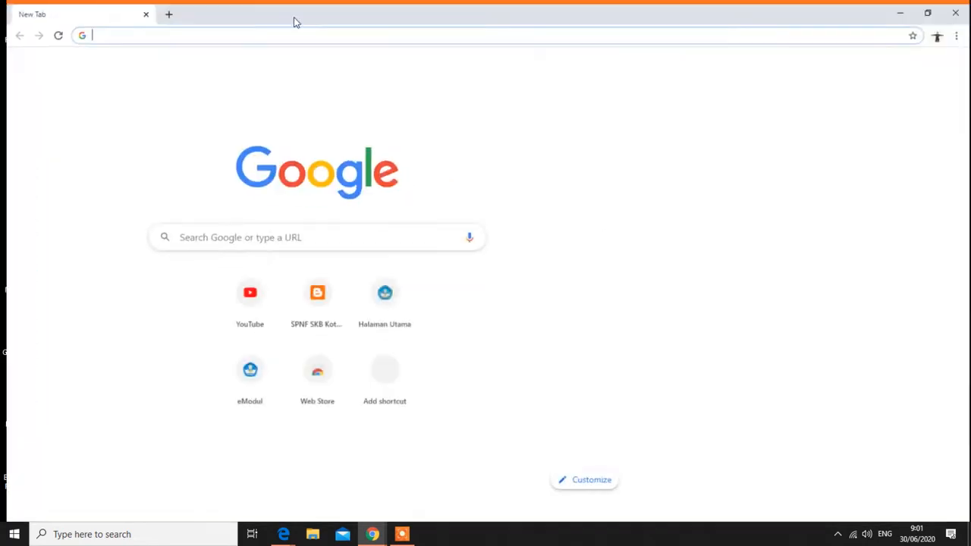
Search Google for 'cara embed html'
click(235, 26)
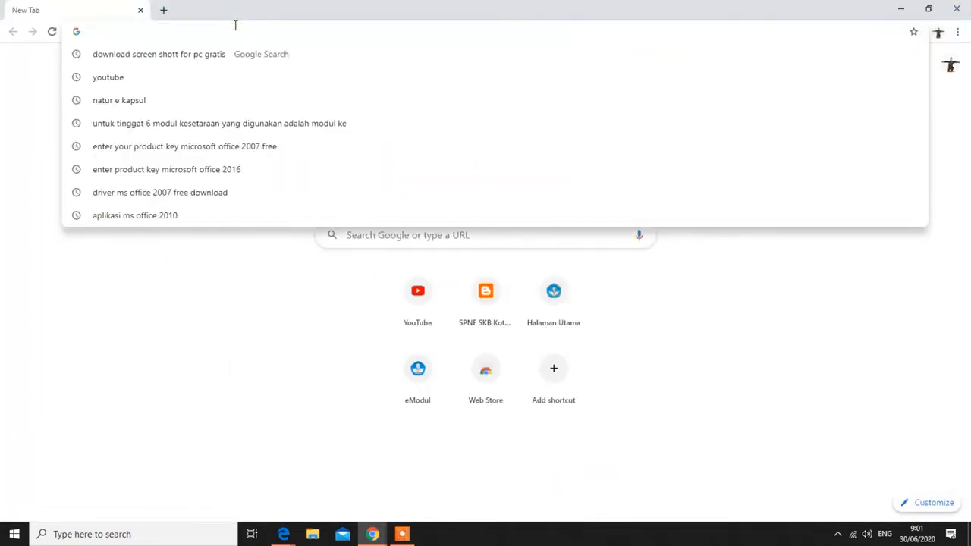
text(cara)
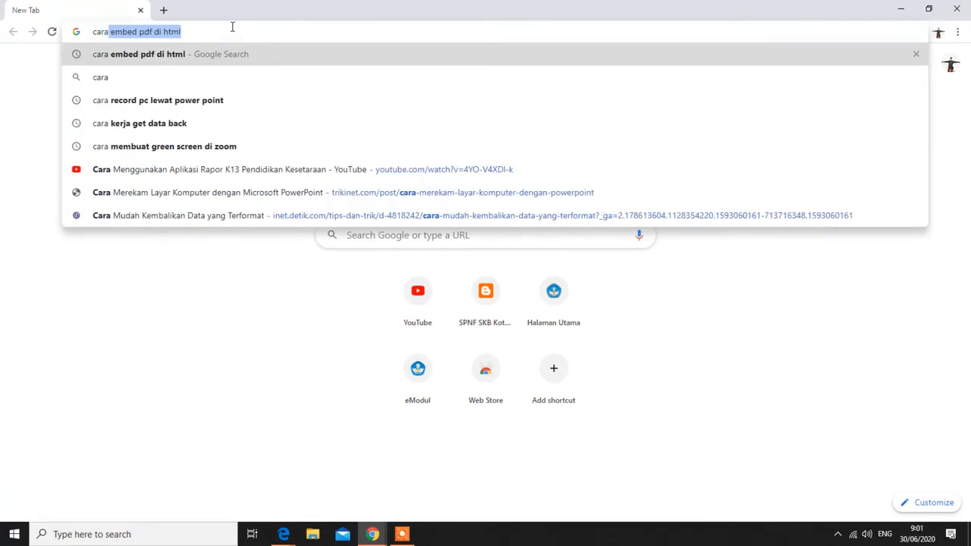
key(Return)
key(BackSpace)
key(BackSpace)
key(BackSpace)
key(BackSpace)
key(BackSpace)
key(BackSpace)
key(BackSpace)
key(BackSpace)
key(BackSpace)
key(BackSpace)
key(BackSpace)
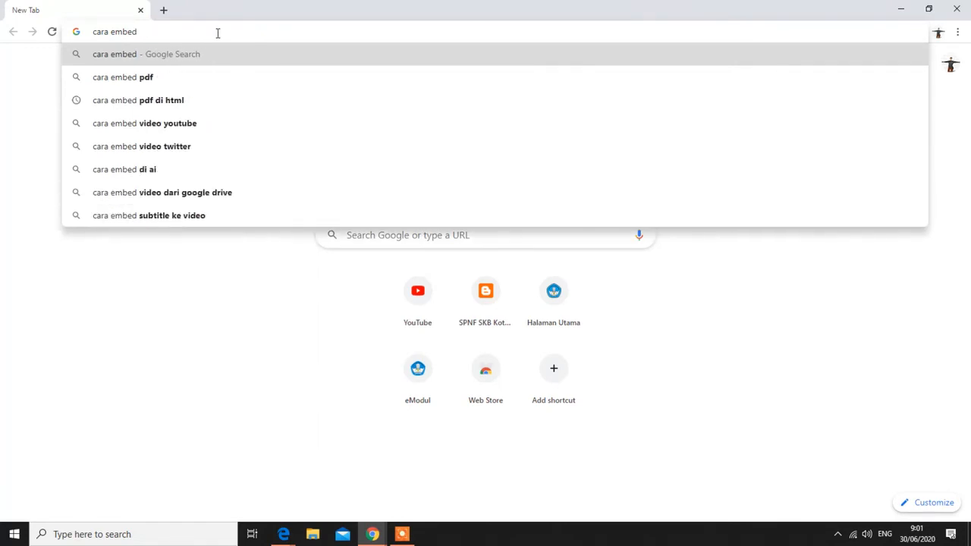
text(htm)
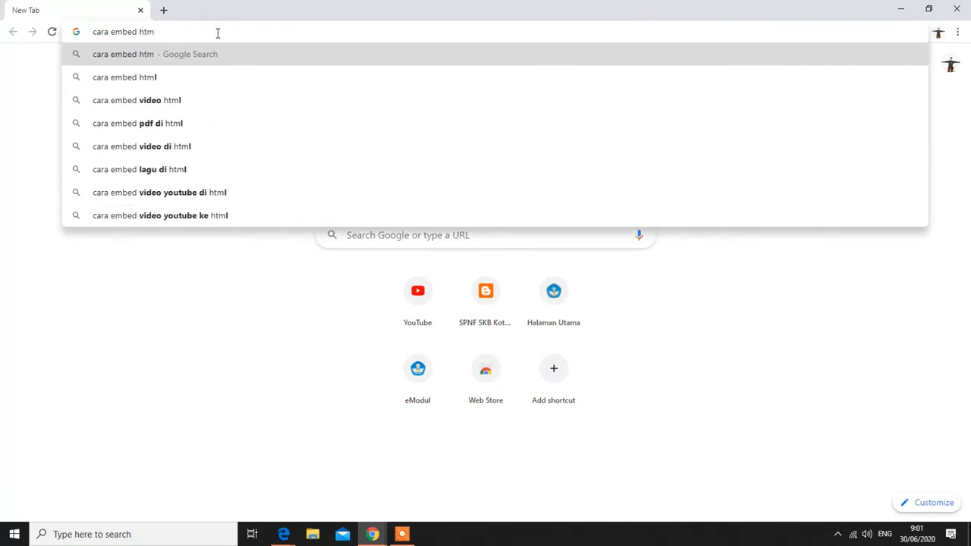
text(l)
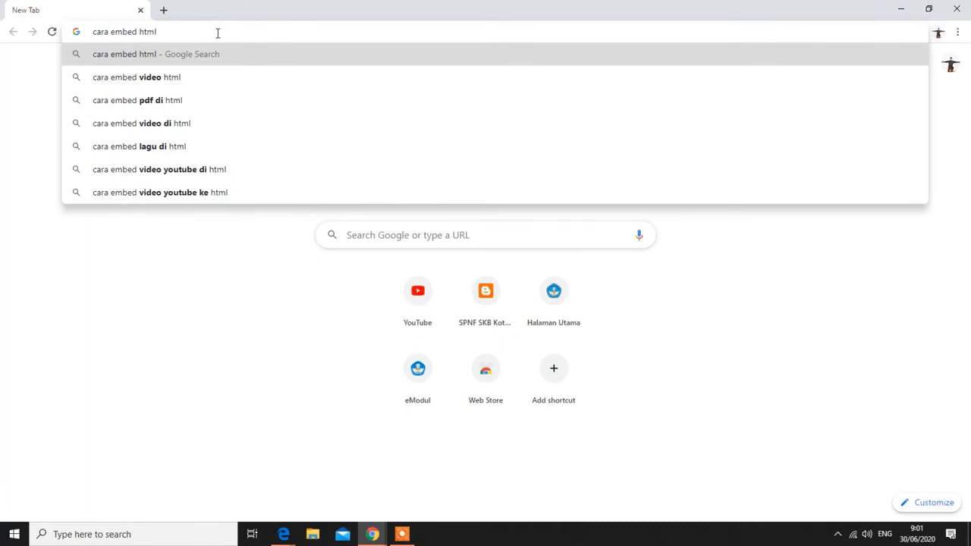
key(Return)
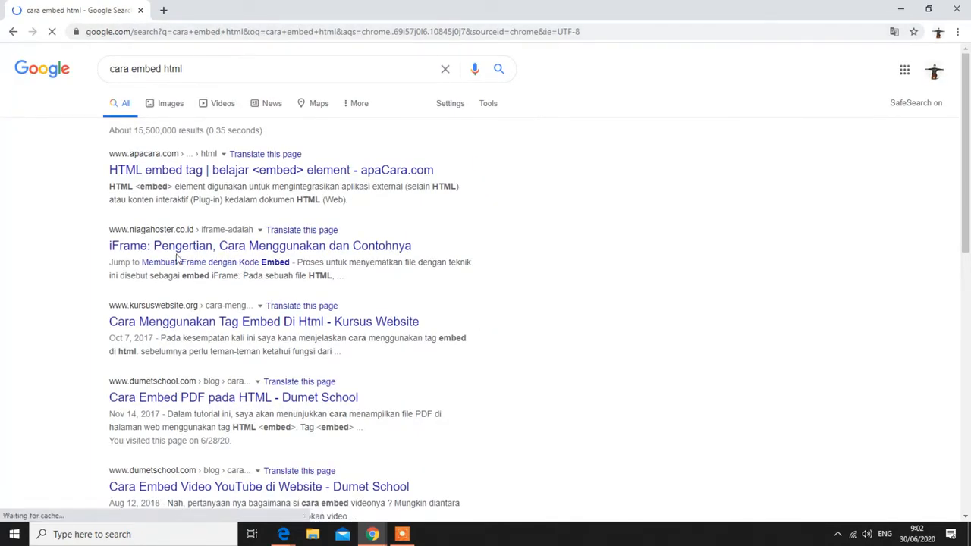
Copy the example iframe code from the Niagahoster iFrame article
click(182, 255)
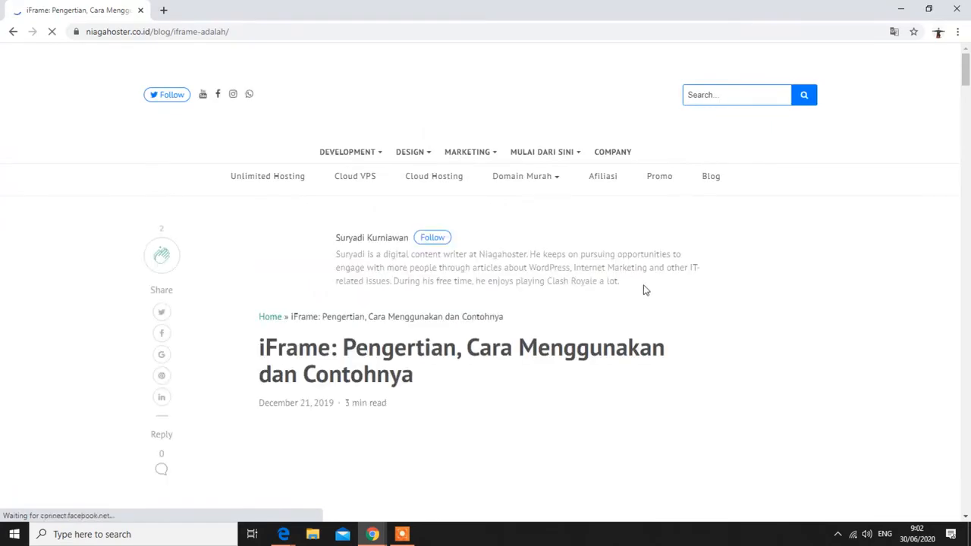
scroll(654, 294, down, 5)
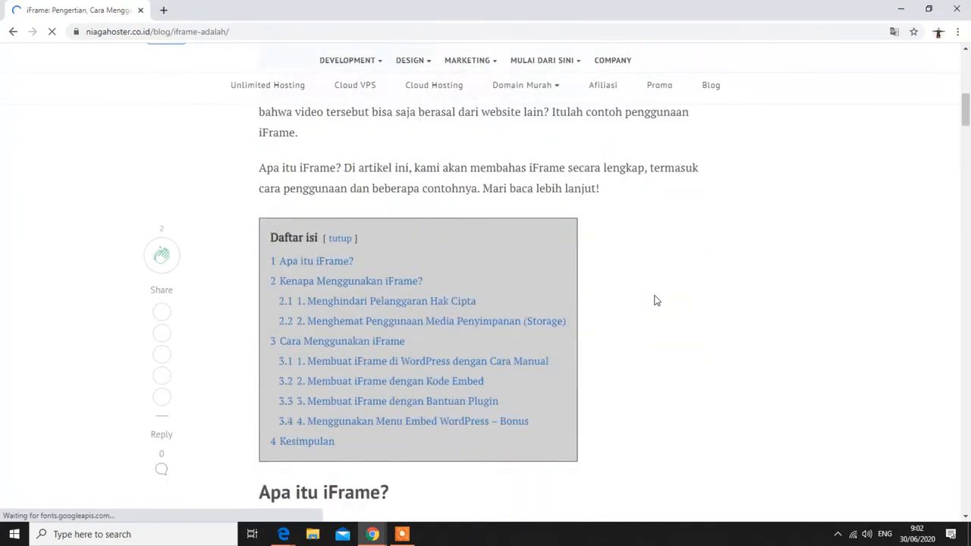
scroll(656, 300, down, 8)
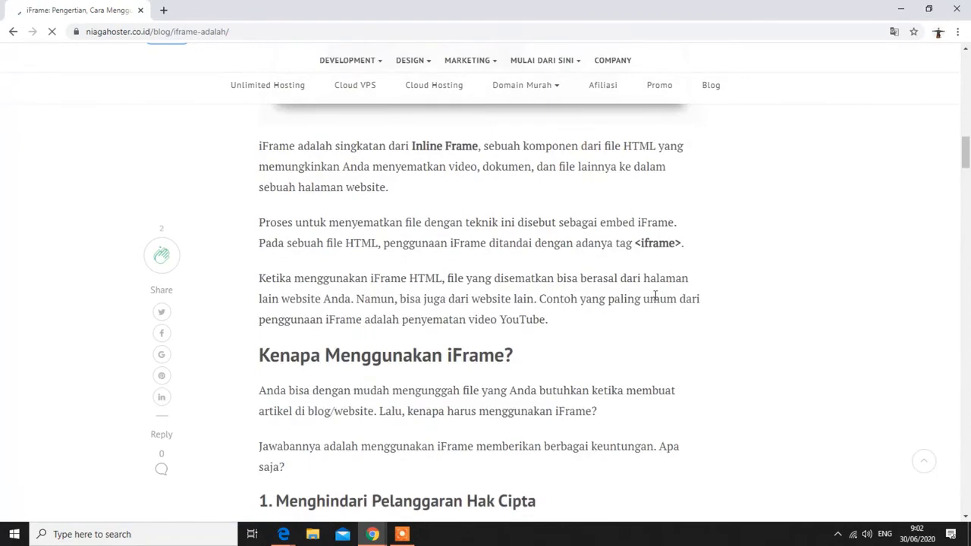
scroll(621, 323, down, 7)
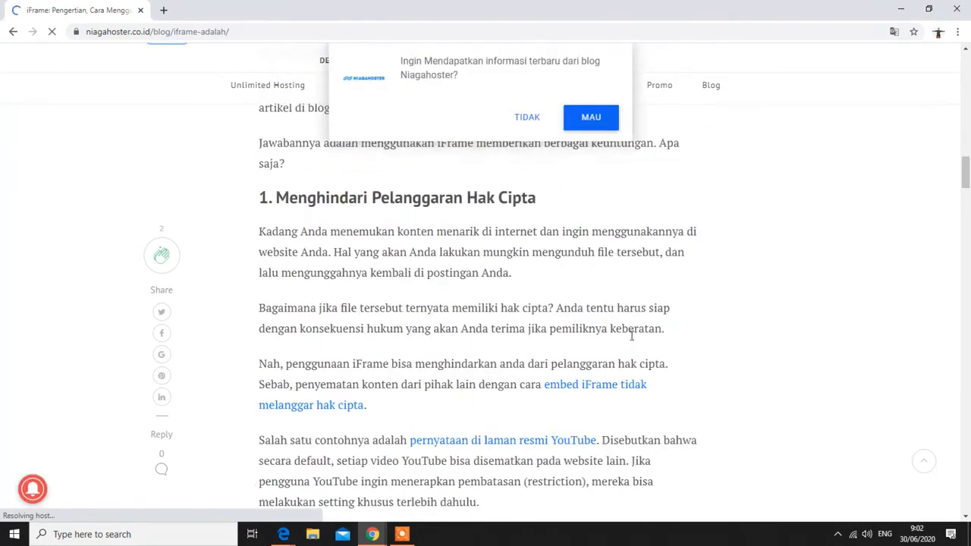
scroll(616, 335, down, 12)
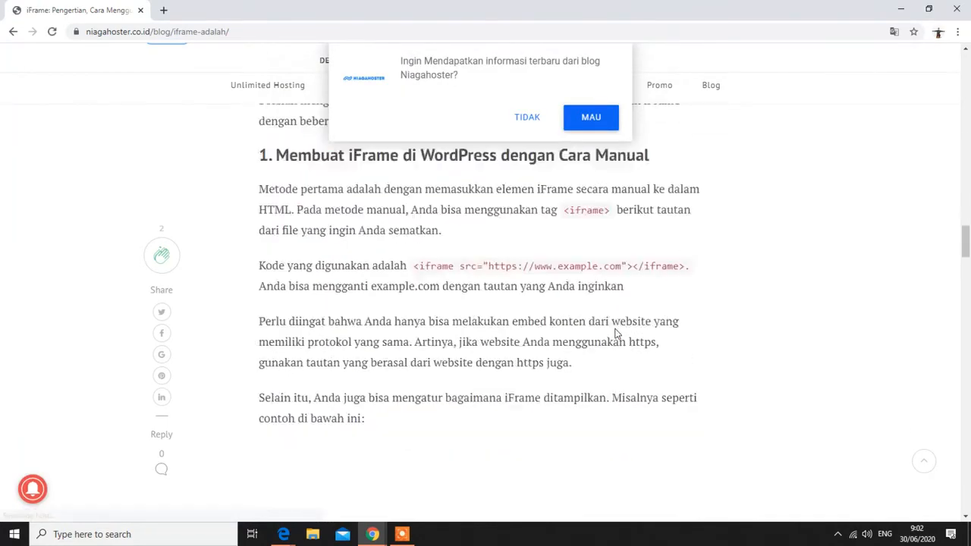
scroll(615, 334, down, 6)
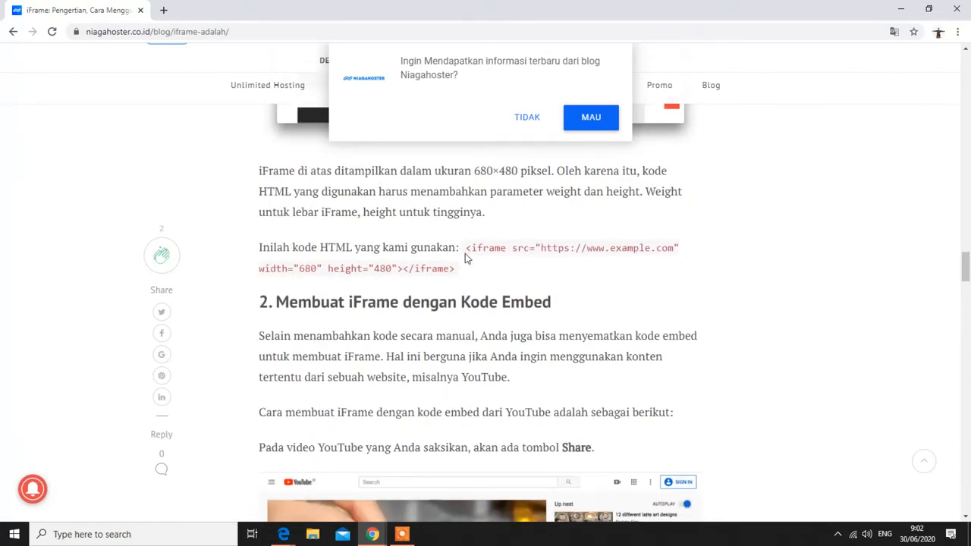
drag(471, 248, 546, 248)
drag(466, 248, 704, 267)
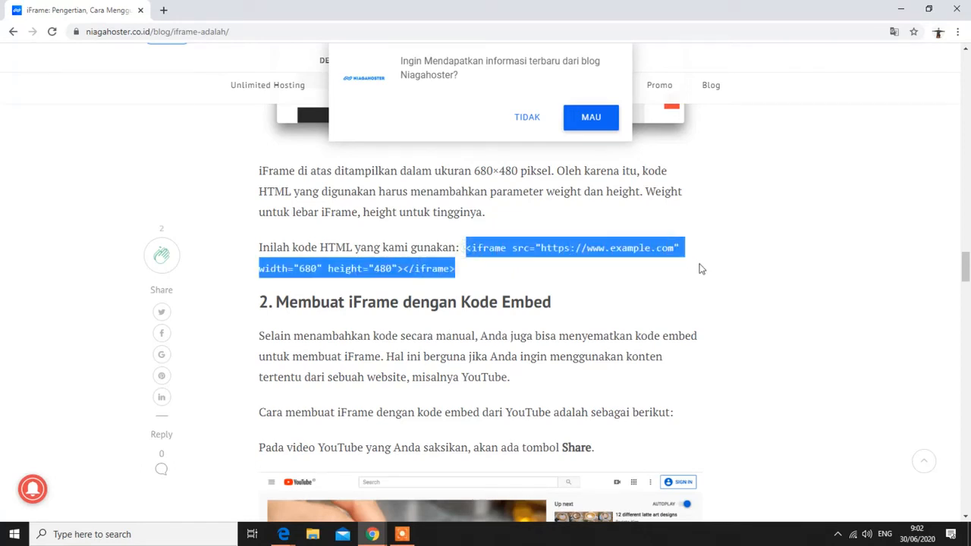
key(ctrl+c)
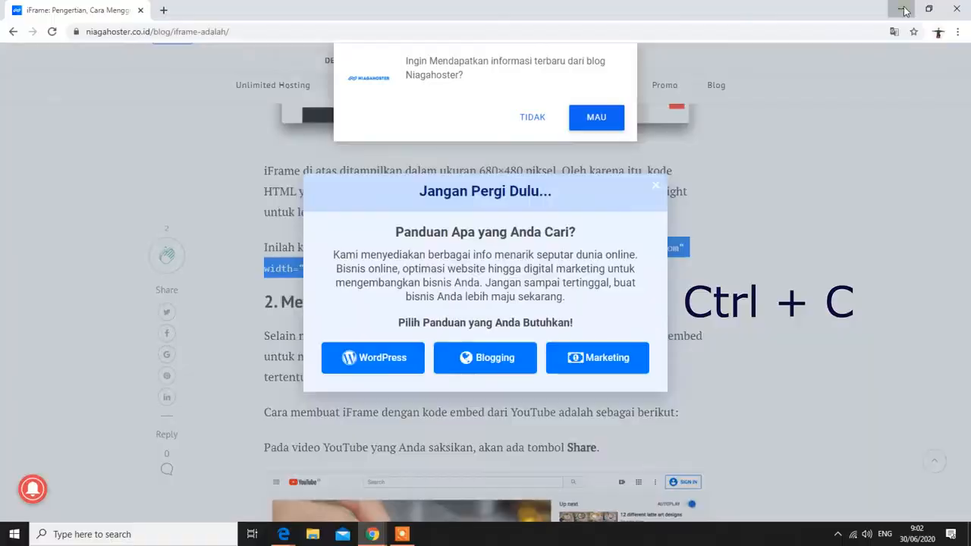
Minimize Chrome and return to the add-material editor page in Edge
click(902, 9)
mouse_move(282, 538)
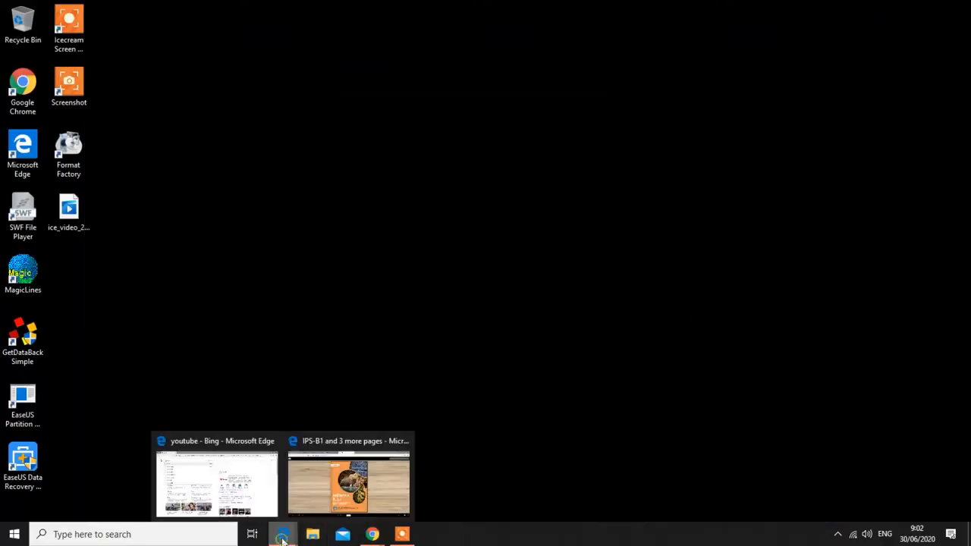
click(312, 487)
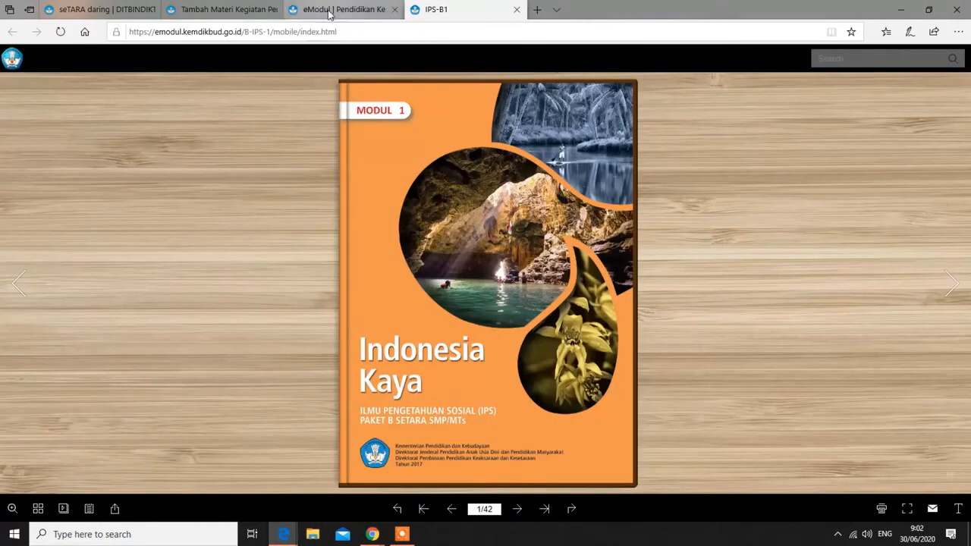
click(329, 10)
click(231, 11)
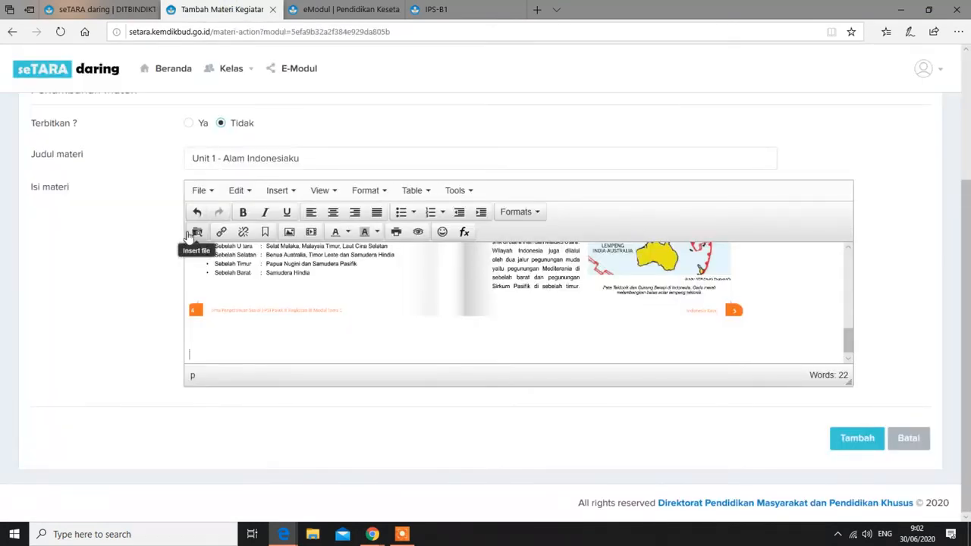
Paste the copied iframe code into the Insert/edit media Embed box
click(311, 235)
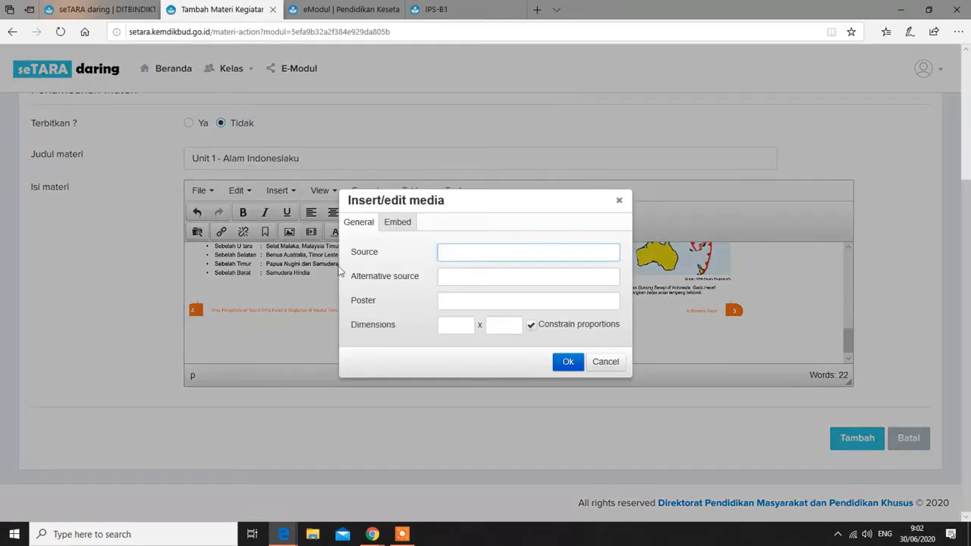
click(396, 222)
click(358, 263)
right_click(357, 263)
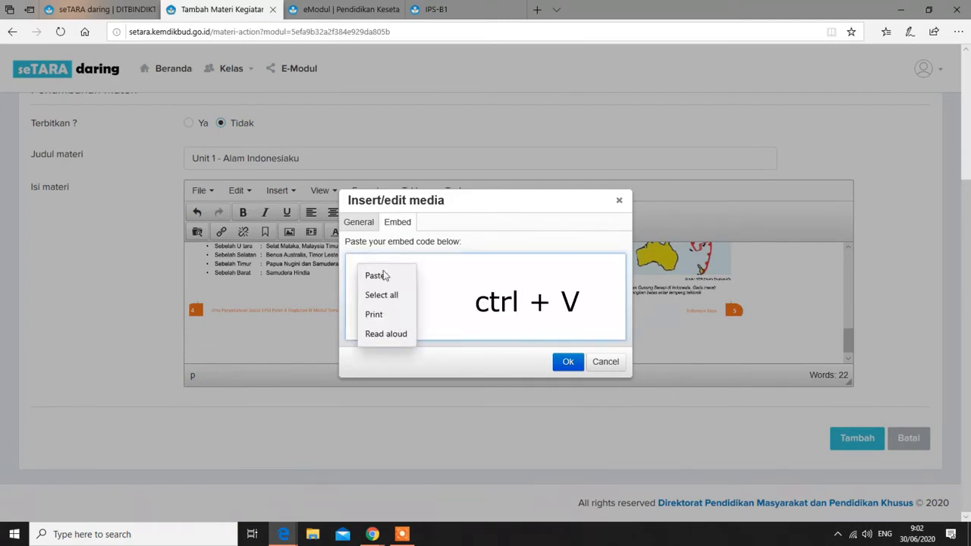
click(375, 275)
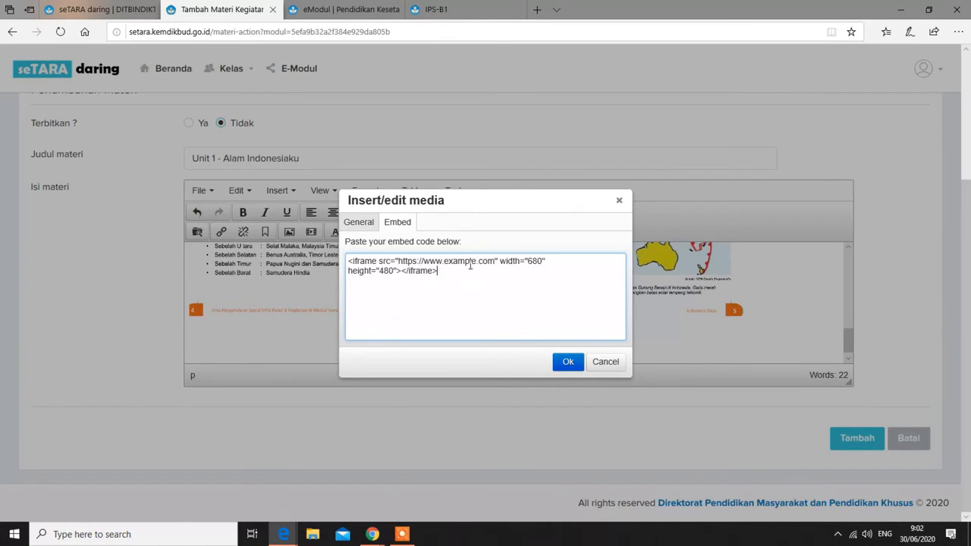
Delete the example.com address from the iframe src and select the IPS-B1 flipbook page's address
click(495, 261)
key(BackSpace)
key(BackSpace)
key(BackSpace)
key(BackSpace)
key(BackSpace)
key(BackSpace)
key(BackSpace)
key(BackSpace)
key(BackSpace)
key(BackSpace)
key(BackSpace)
key(BackSpace)
key(BackSpace)
key(BackSpace)
key(BackSpace)
key(BackSpace)
key(BackSpace)
key(BackSpace)
key(BackSpace)
key(BackSpace)
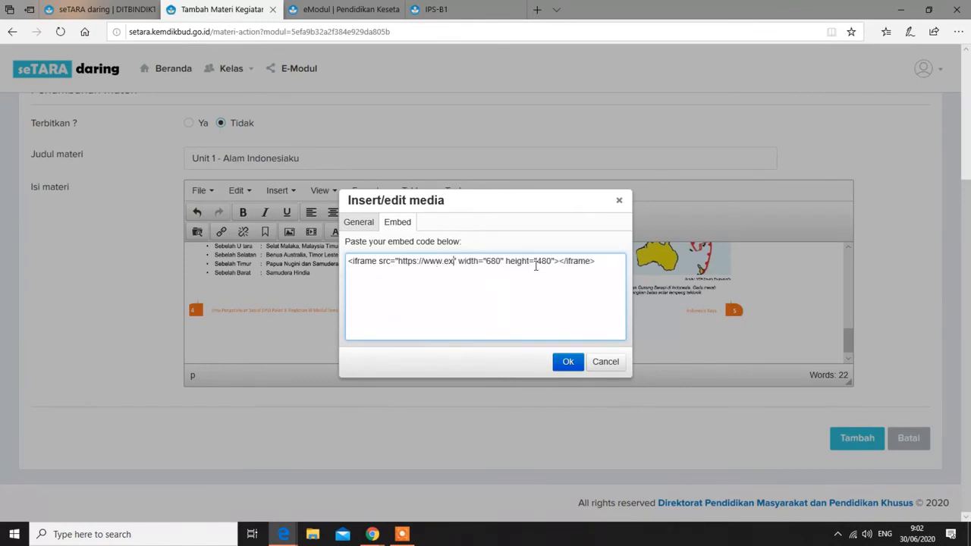
key(BackSpace)
key(BackSpace)
key(BackSpace)
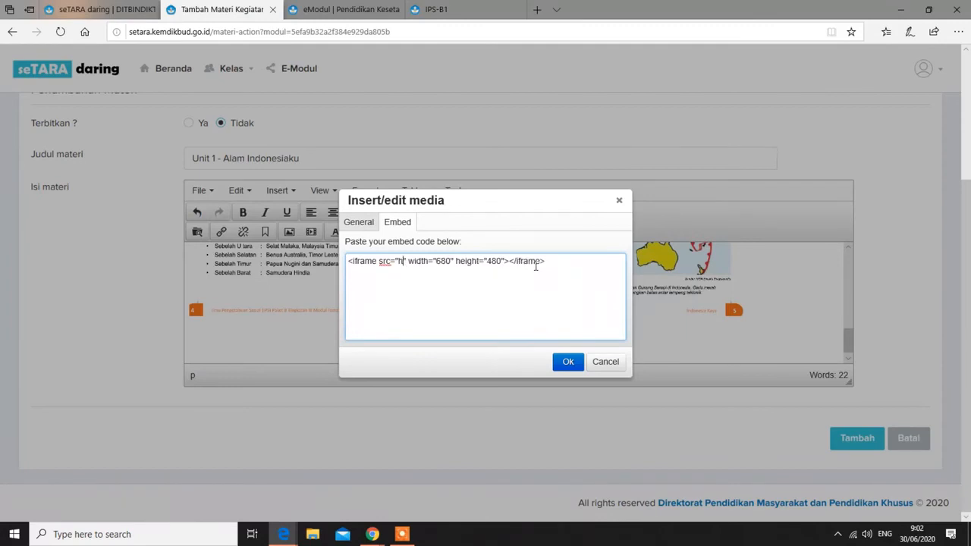
click(479, 11)
click(354, 34)
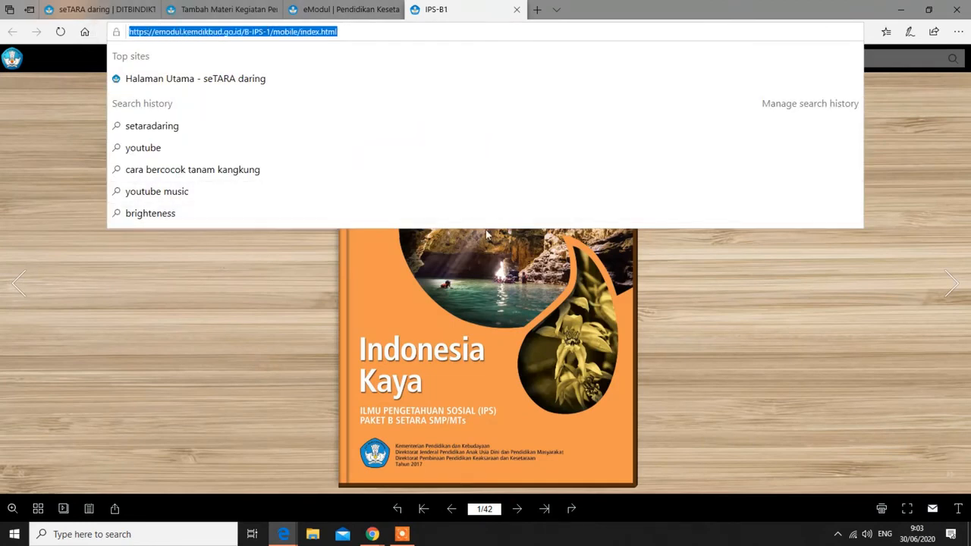
Put the IPS-B1 flipbook address in the iframe src, set width 100% with height 480, and insert it
key(ctrl+c)
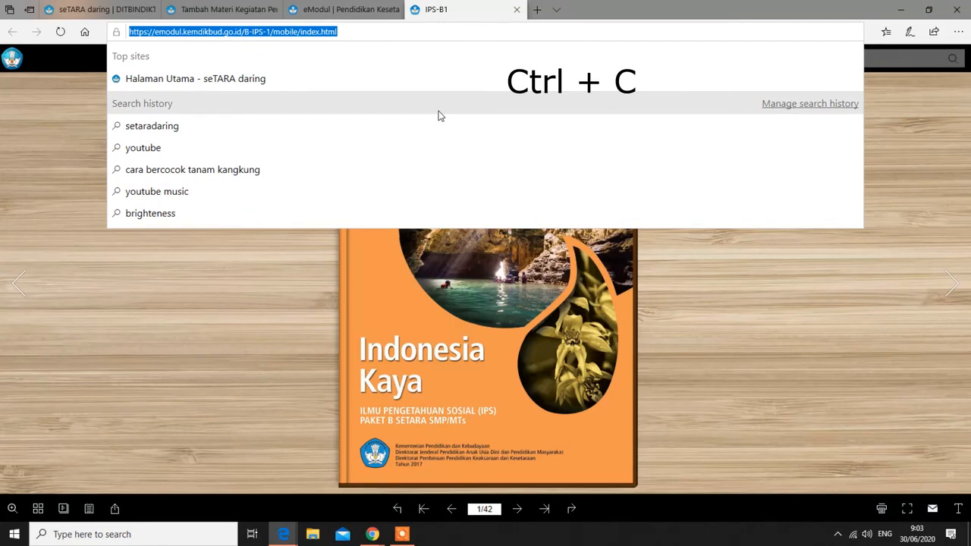
right_click(317, 32)
click(240, 10)
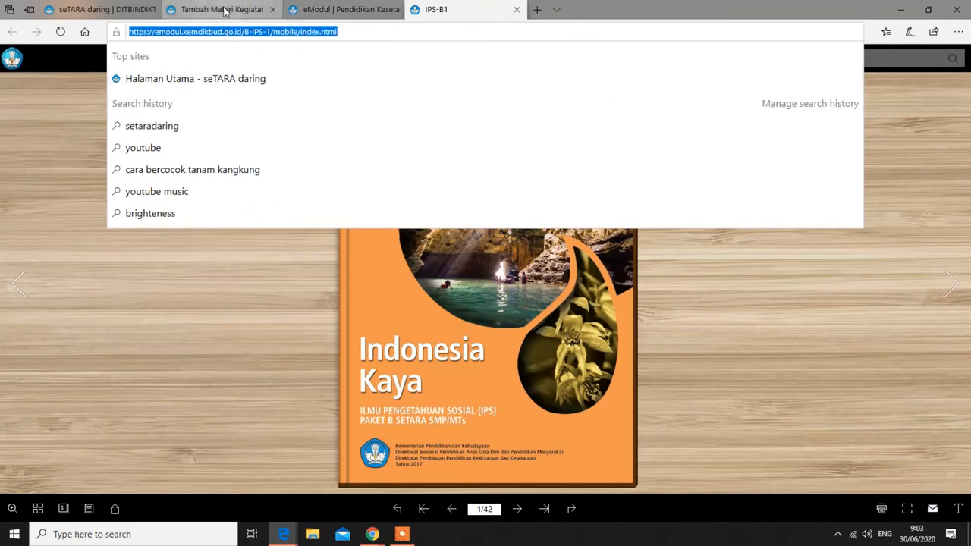
click(235, 10)
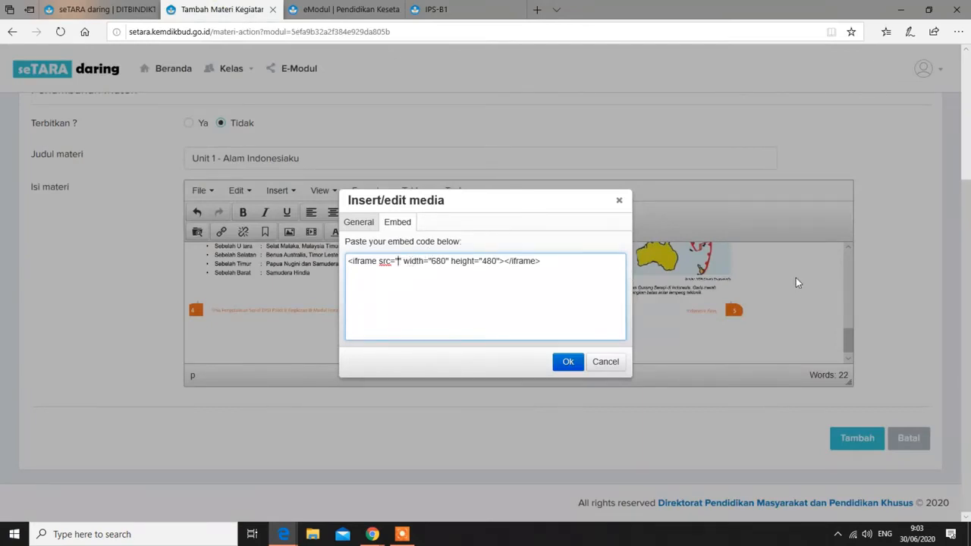
key(ctrl+v)
key(ctrl+v)
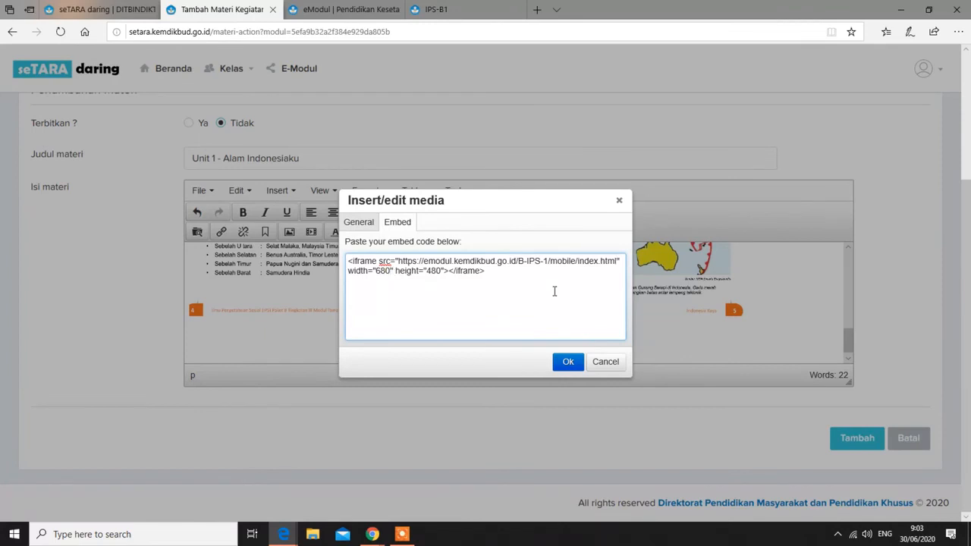
key(BackSpace)
key(BackSpace)
key(BackSpace)
text(10)
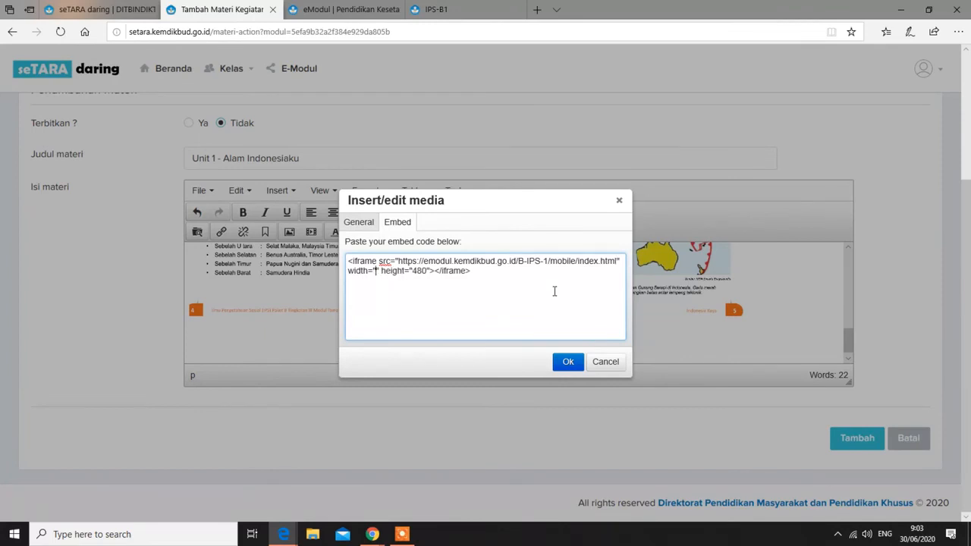
text(0%)
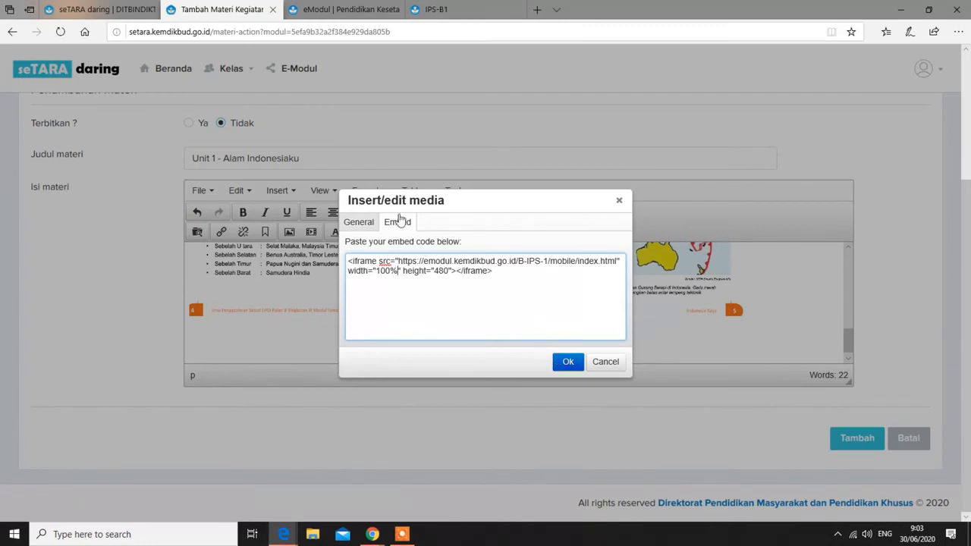
click(359, 222)
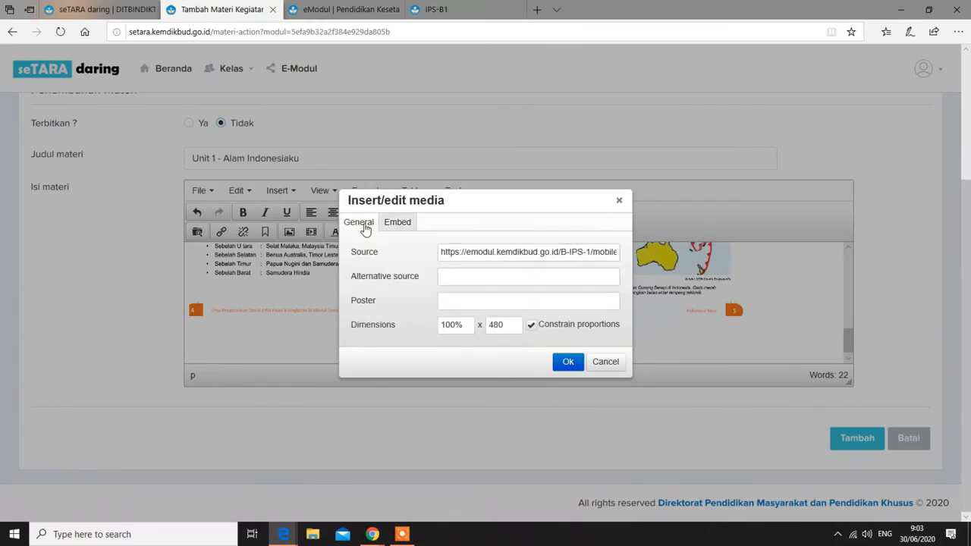
click(567, 362)
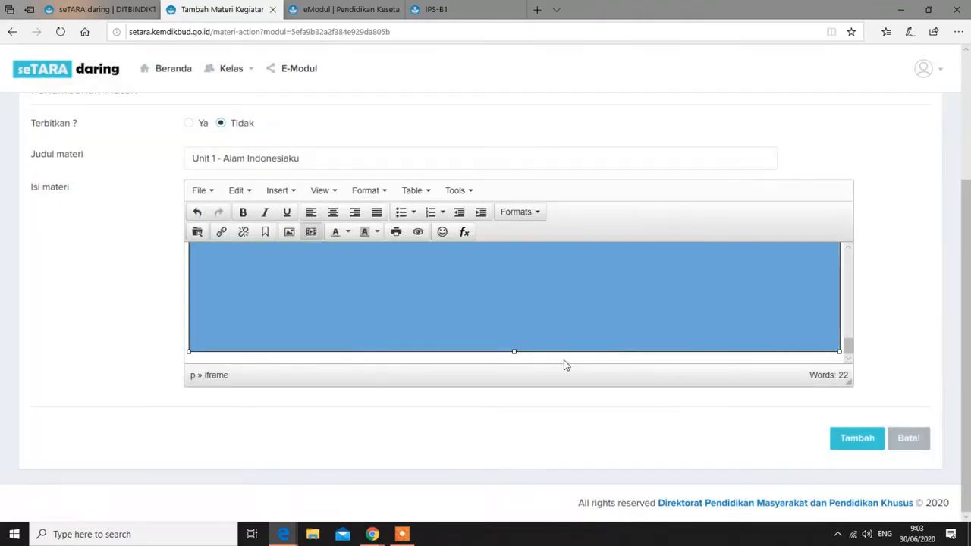
Check the embedded flipbook iframe in the editor content
scroll(526, 294, down, 2)
click(526, 296)
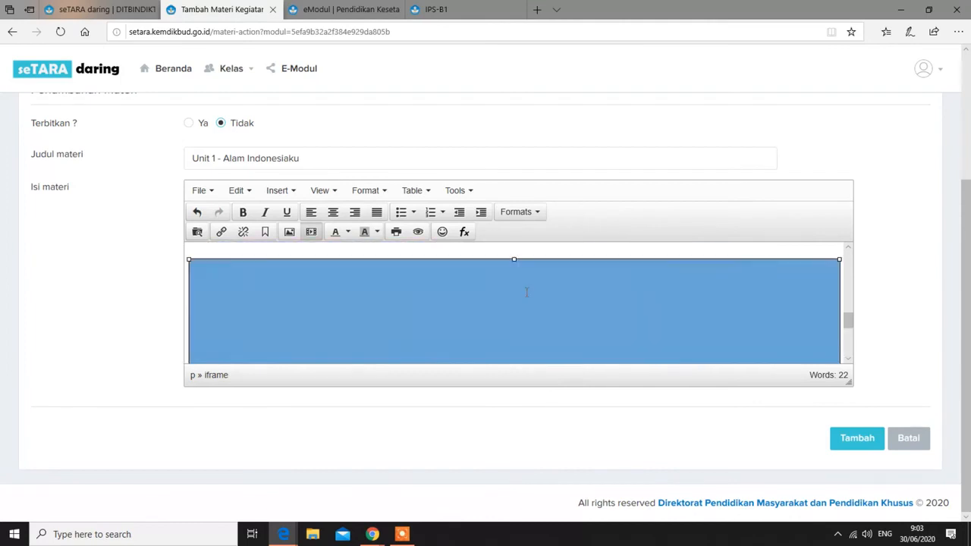
scroll(525, 293, up, 3)
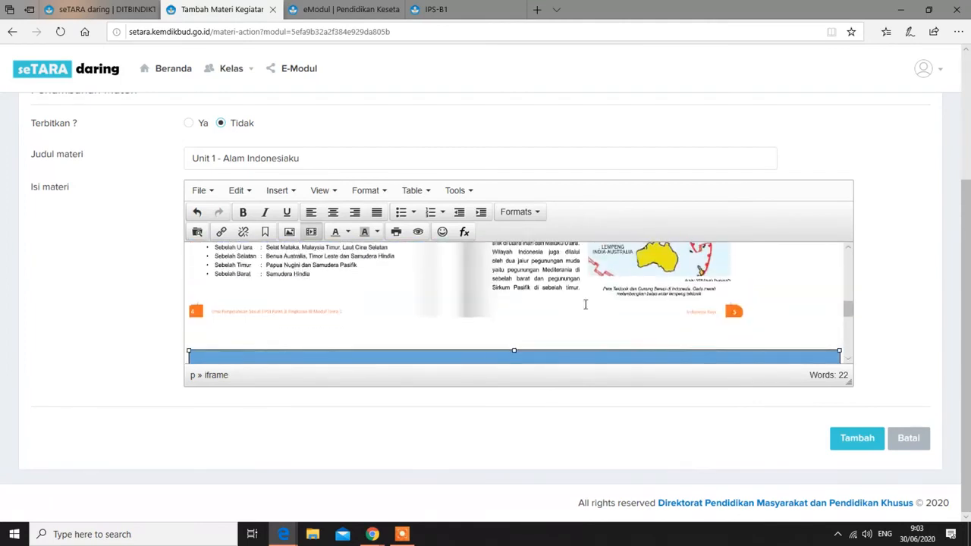
click(764, 325)
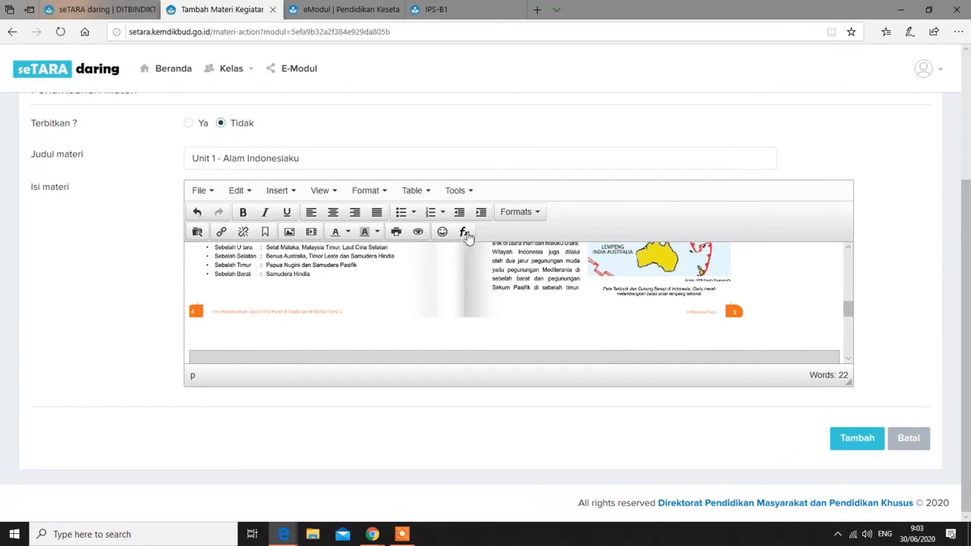
Preview the material, turn the embedded IPS-B1 flipbook's pages, then close the preview
click(419, 232)
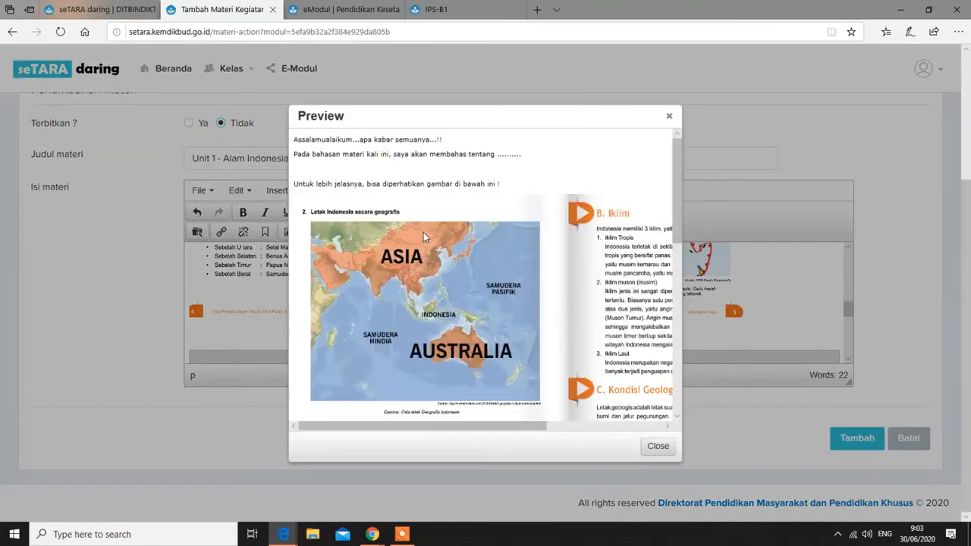
scroll(523, 365, down, 5)
scroll(526, 367, down, 1)
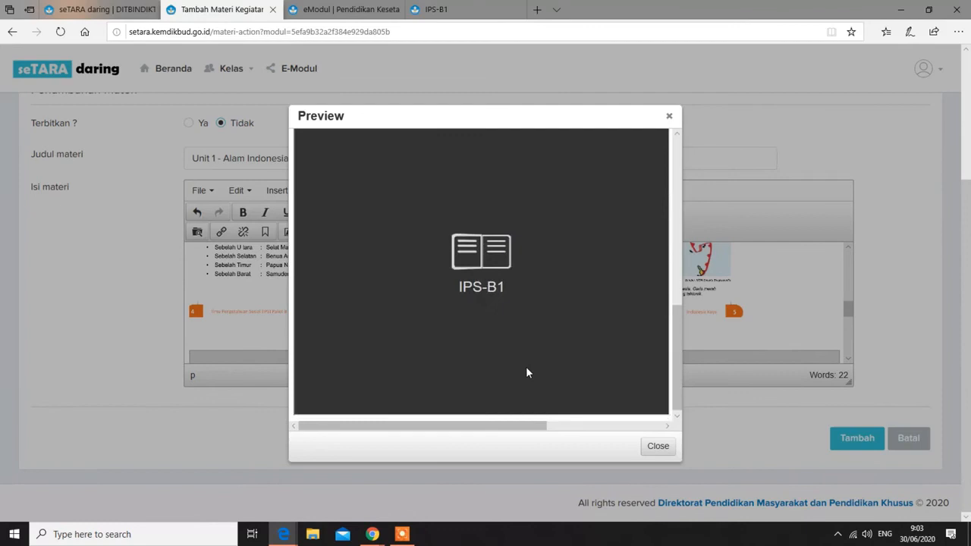
scroll(521, 383, up, 2)
scroll(507, 378, down, 2)
scroll(507, 377, up, 2)
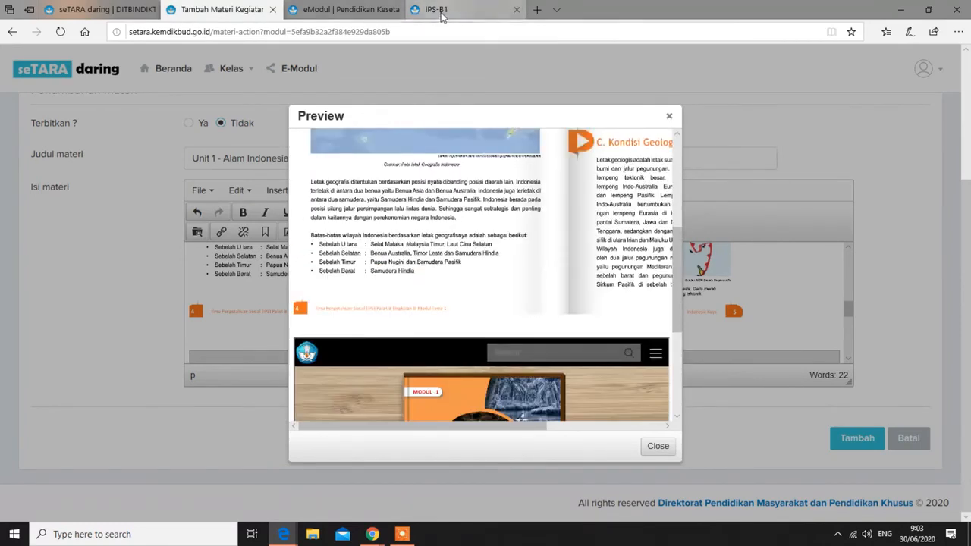
scroll(520, 298, down, 2)
click(534, 364)
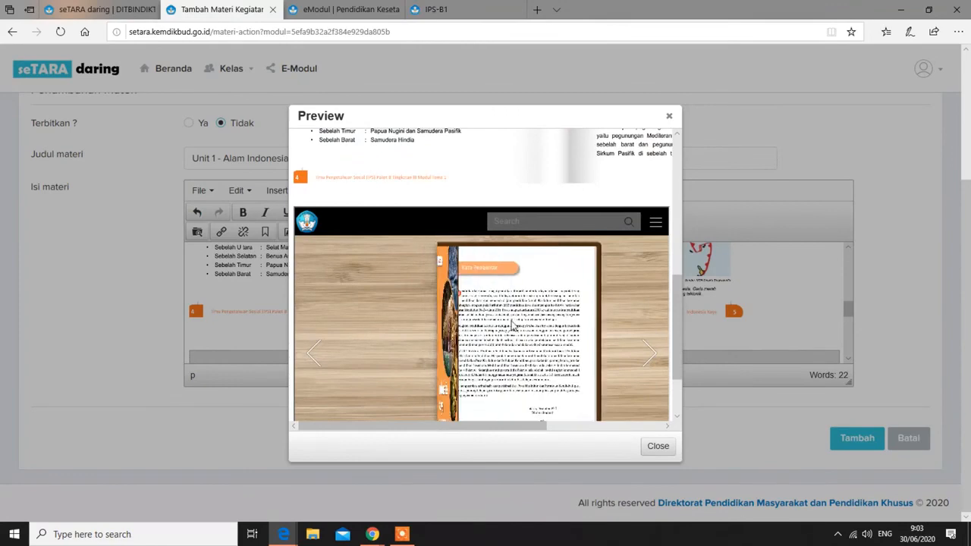
click(561, 331)
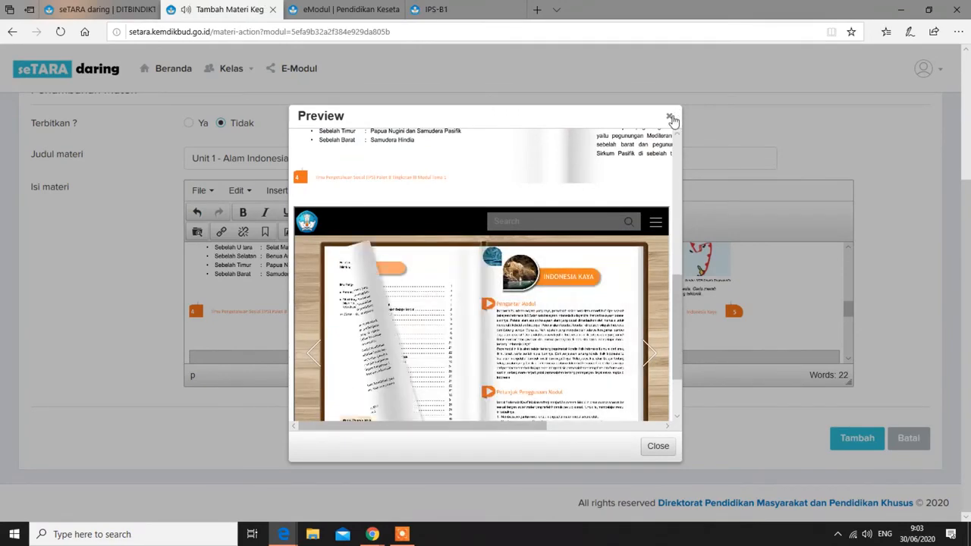
click(670, 117)
scroll(587, 321, up, 5)
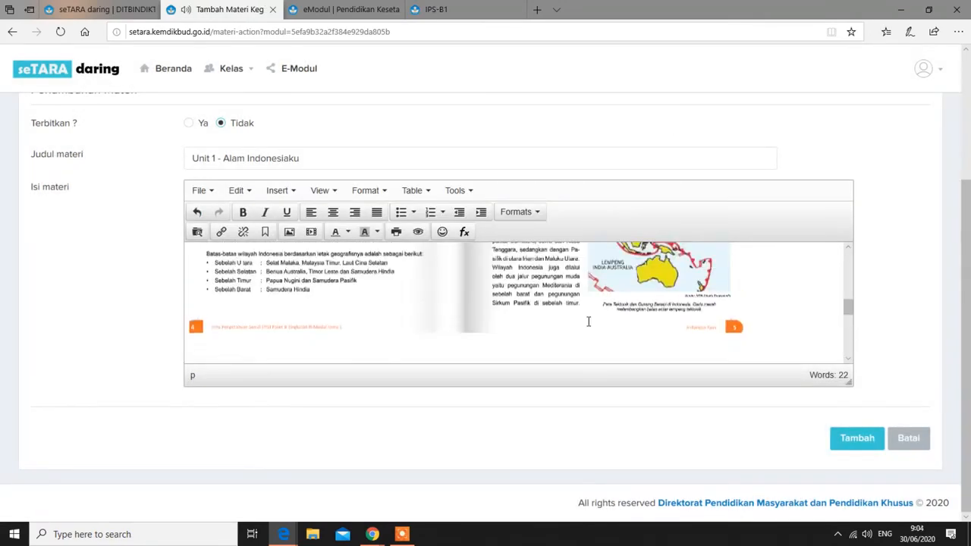
Below the module pages, add the line 'Untuk Lebih Jelasnya, silahkan baca modul 1 di bawah ini..!!'
scroll(599, 318, down, 5)
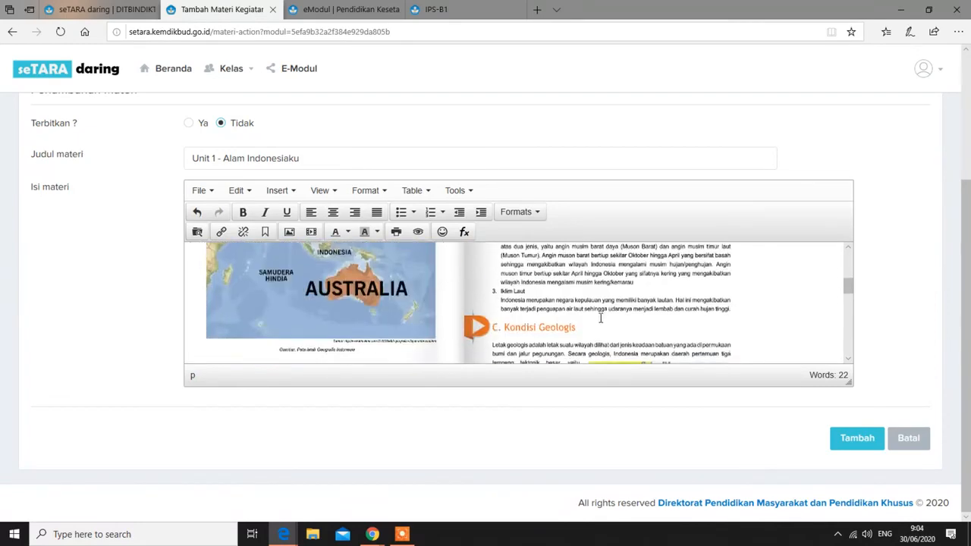
scroll(599, 317, down, 1)
scroll(715, 320, up, 2)
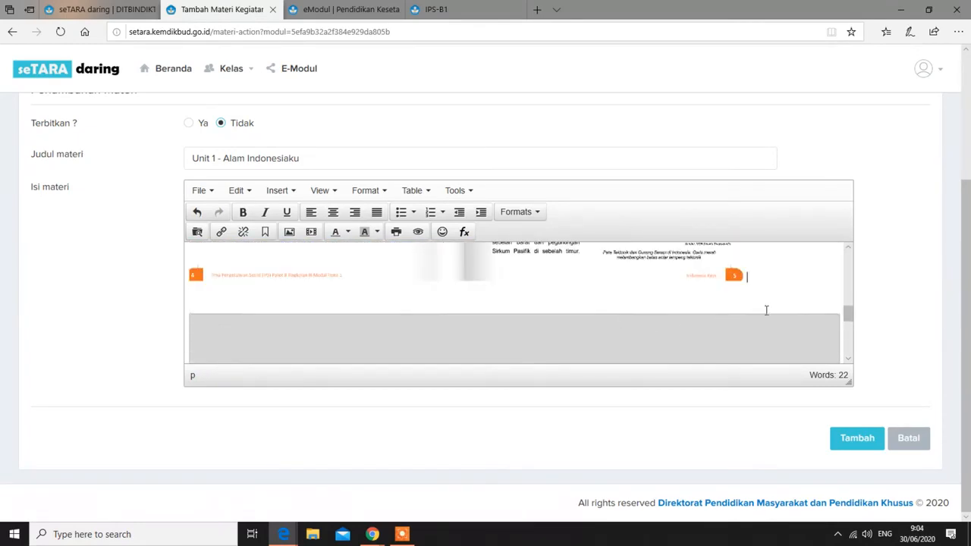
key(Return)
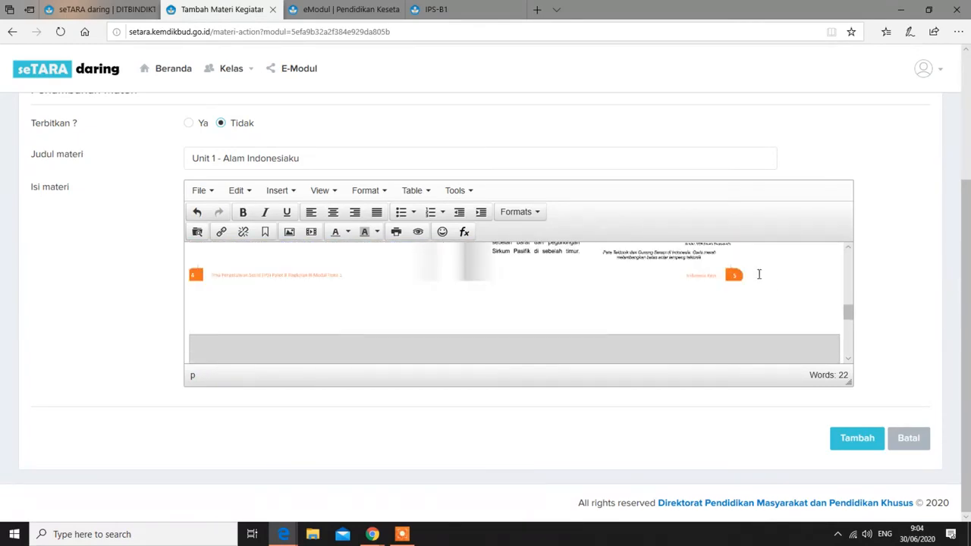
key(Return)
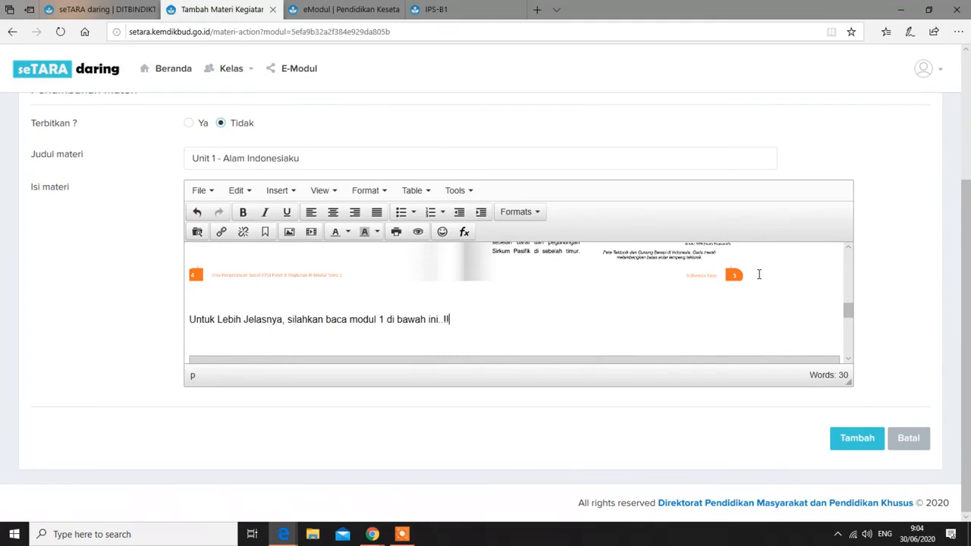
scroll(769, 278, down, 3)
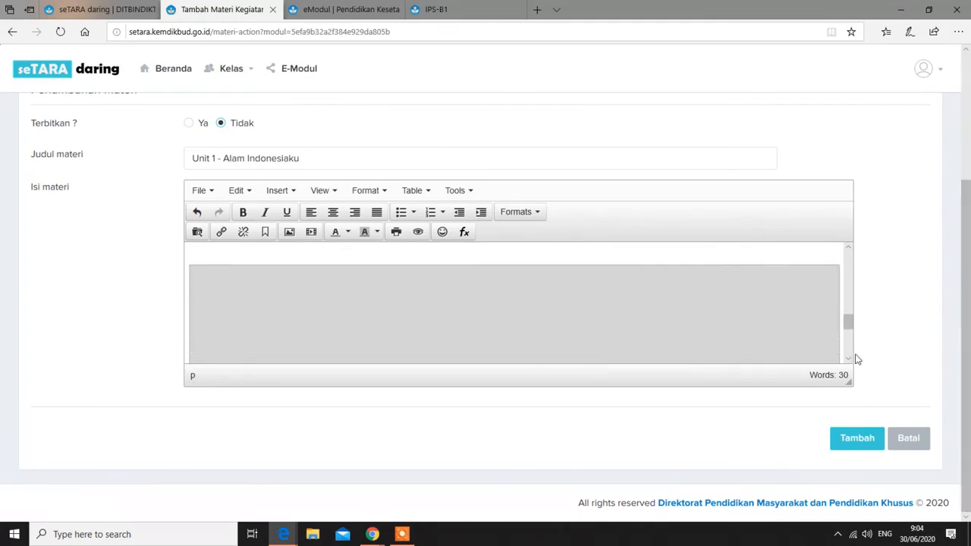
Submit the Unit 1 - Alam Indonesiaku material with Tambah and confirm the Success alert
click(856, 440)
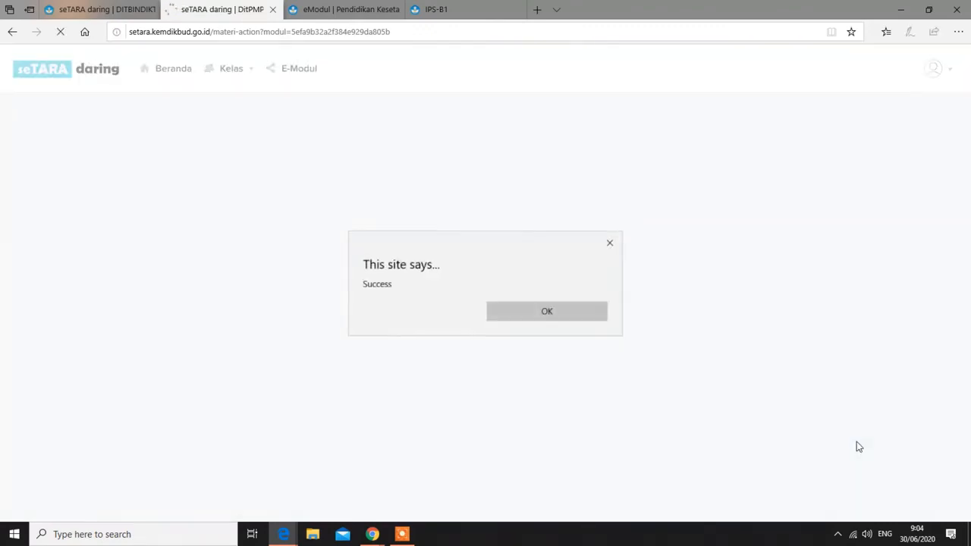
click(554, 318)
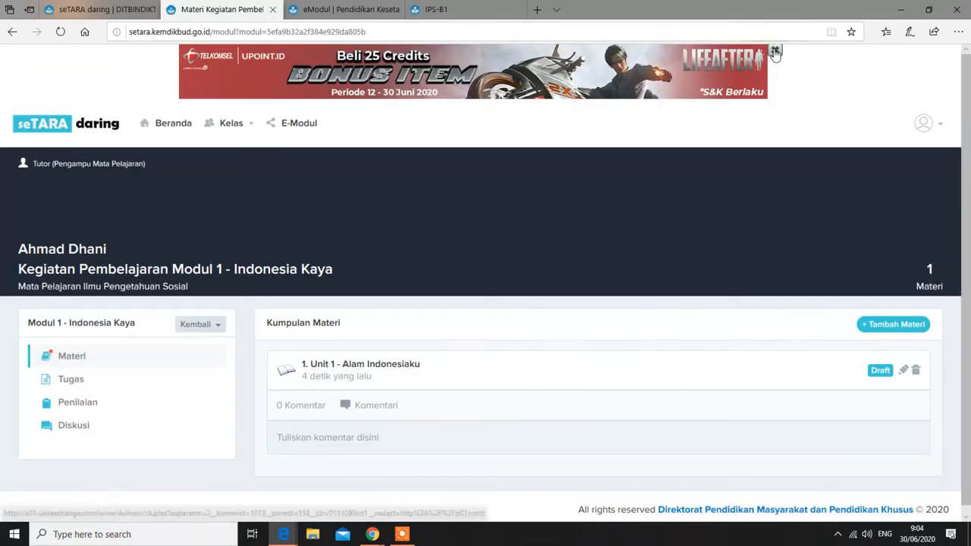
Close the ad banner and expand the Unit 1 - Alam Indonesiaku entry
click(774, 51)
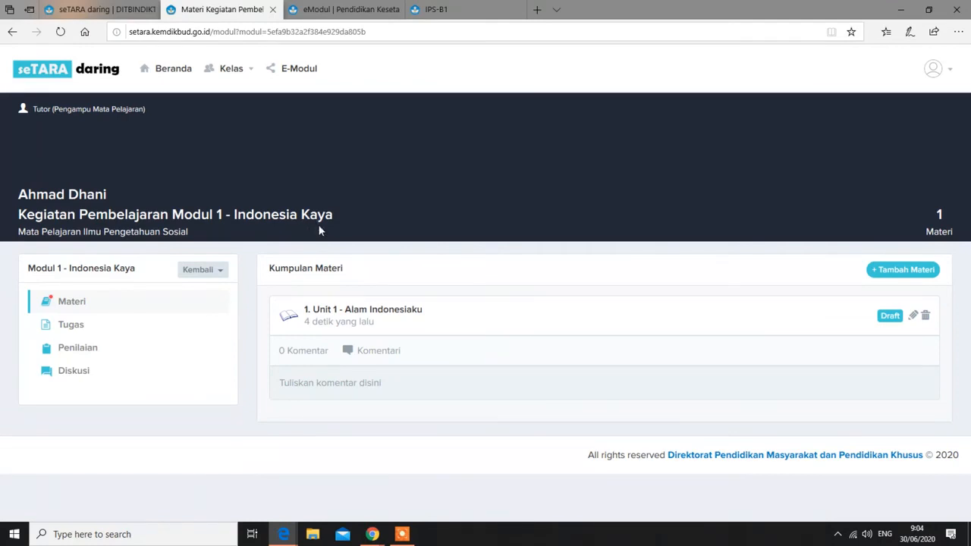
click(373, 315)
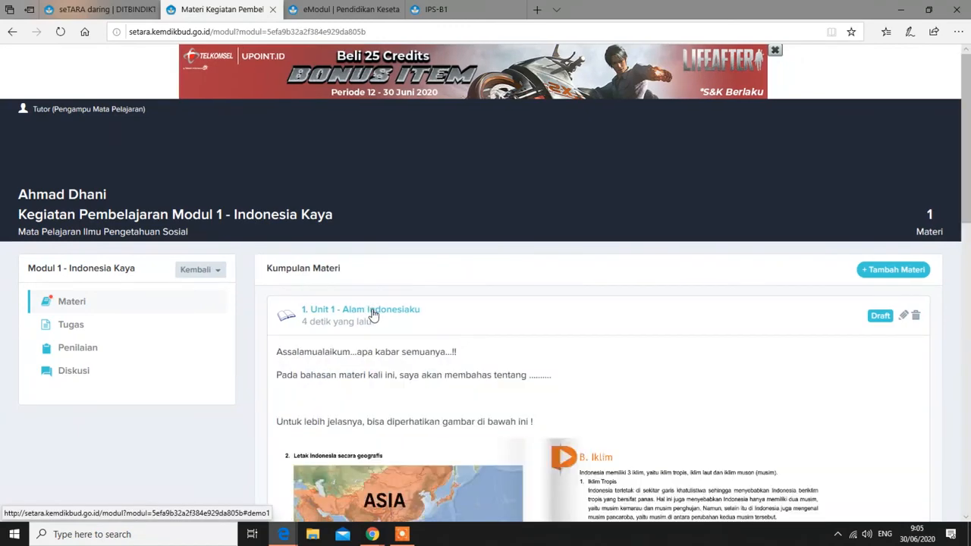
scroll(452, 391, down, 5)
scroll(461, 393, down, 3)
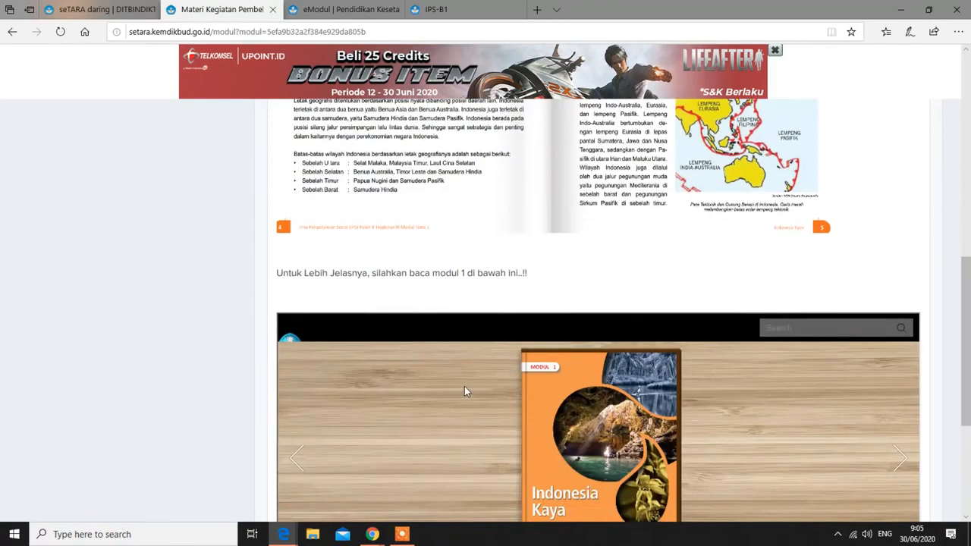
Zoom the embedded flipbook and page through to the Bentuk Rupa Bumi and mountains spreads
click(681, 398)
scroll(681, 398, down, 2)
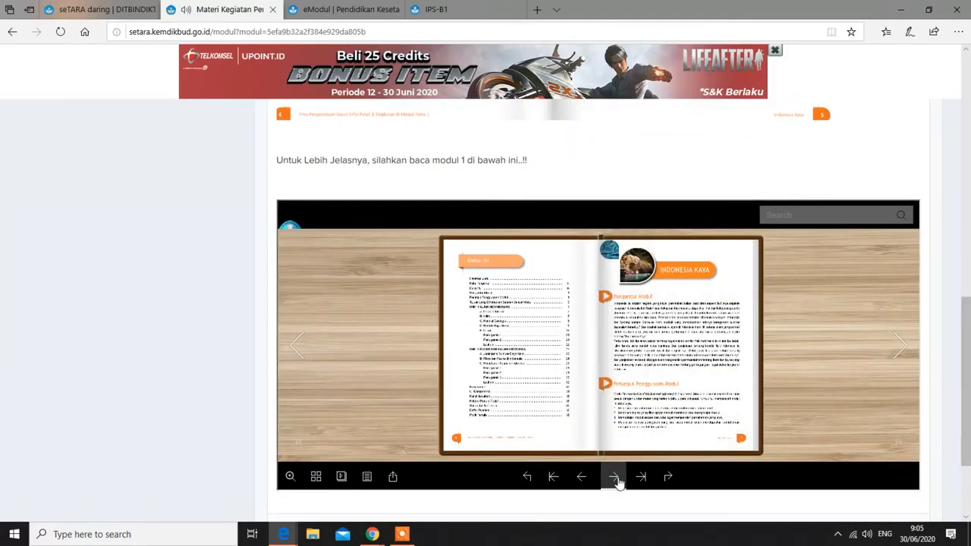
click(616, 480)
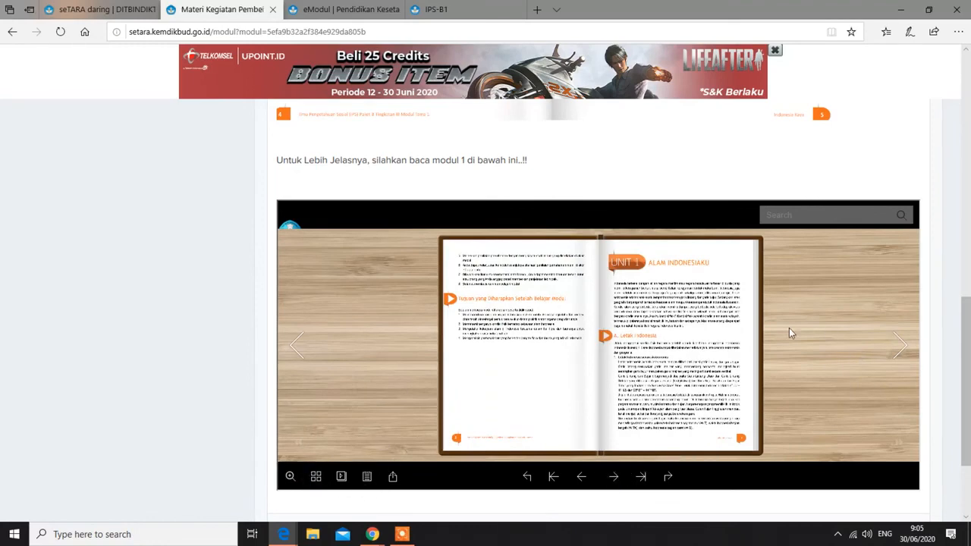
click(290, 476)
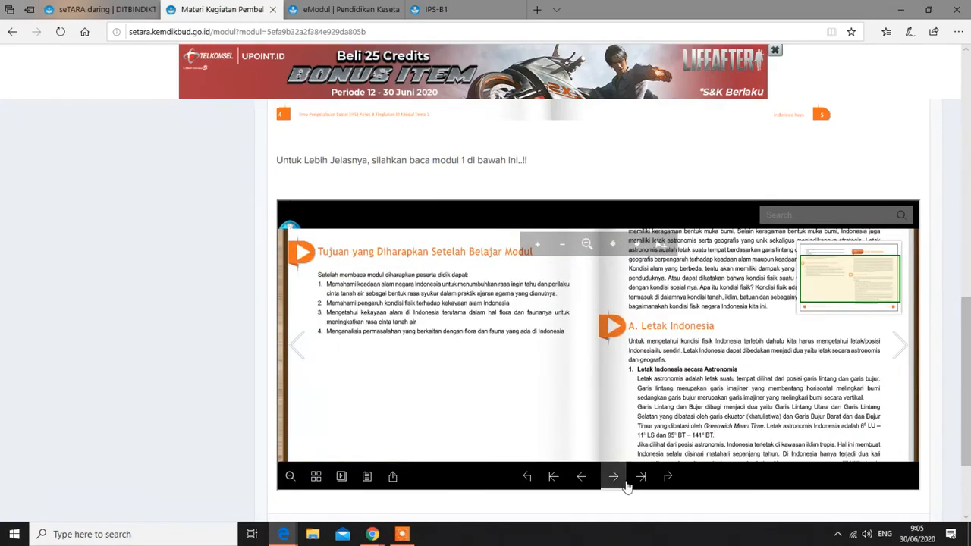
click(616, 478)
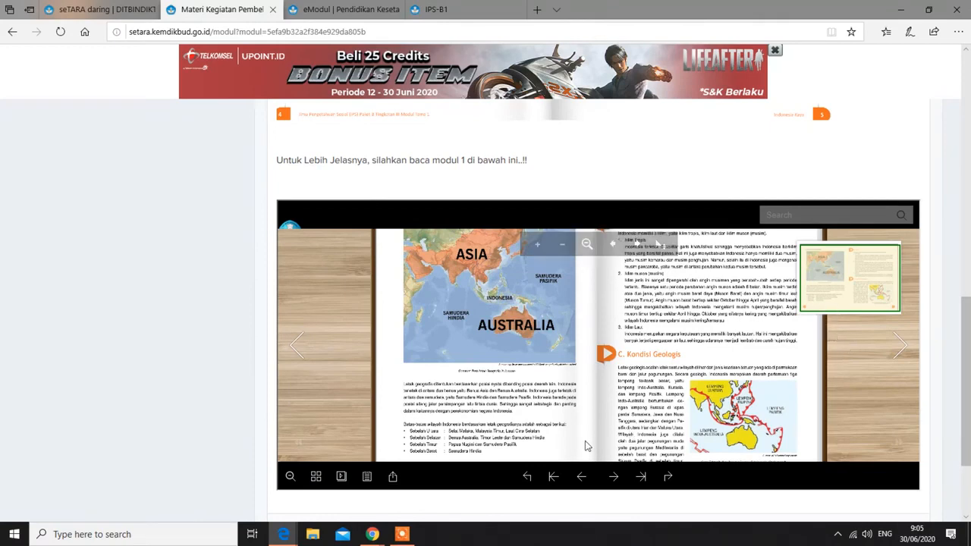
click(613, 476)
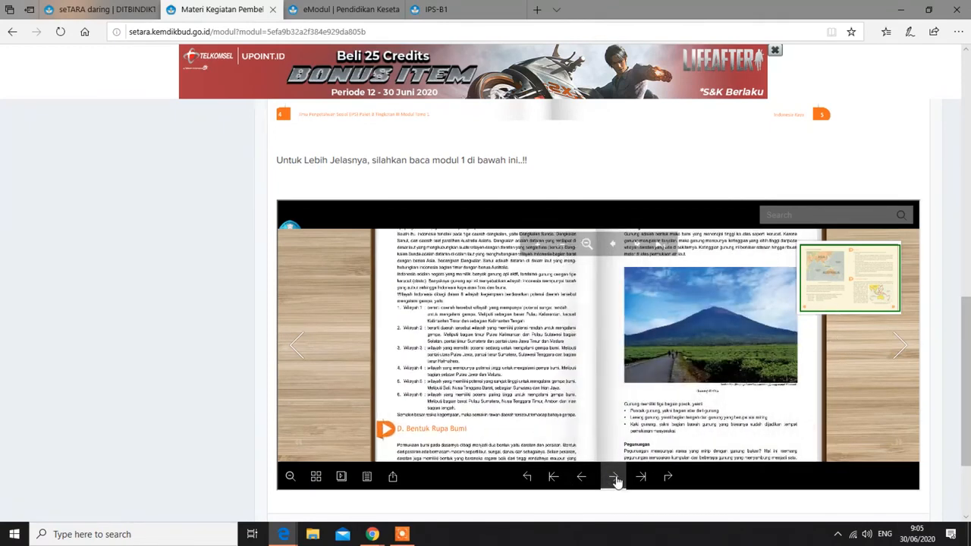
click(614, 476)
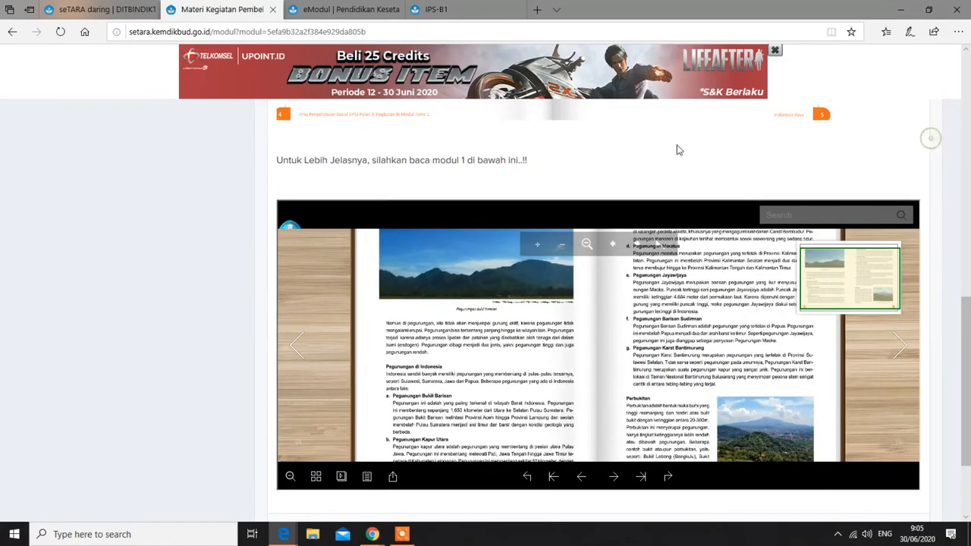
scroll(912, 149, up, 10)
scroll(127, 295, down, 2)
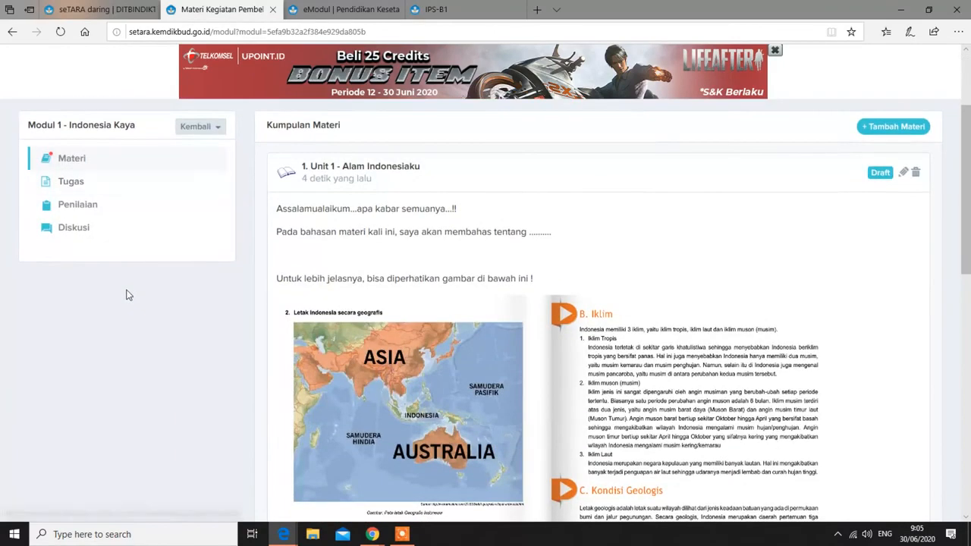
scroll(345, 288, down, 1)
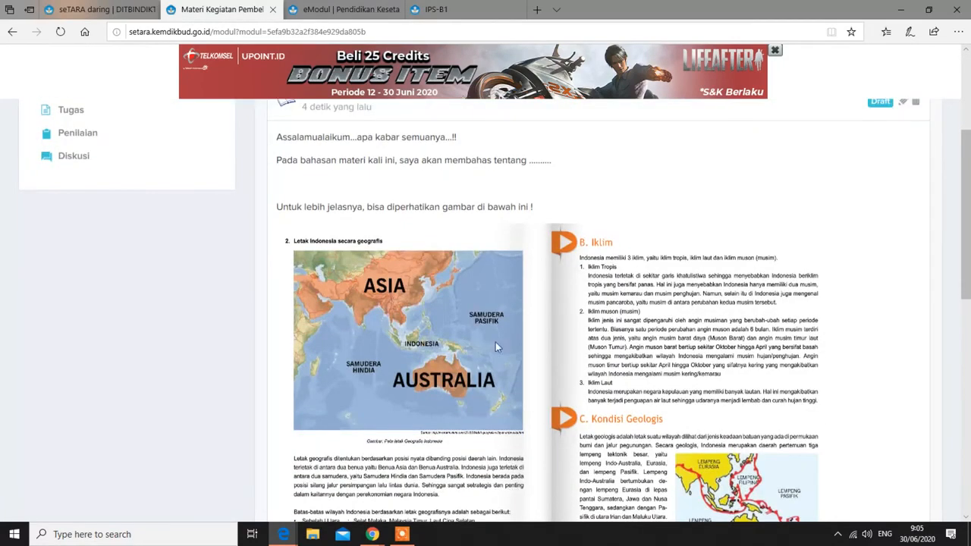
scroll(466, 339, up, 1)
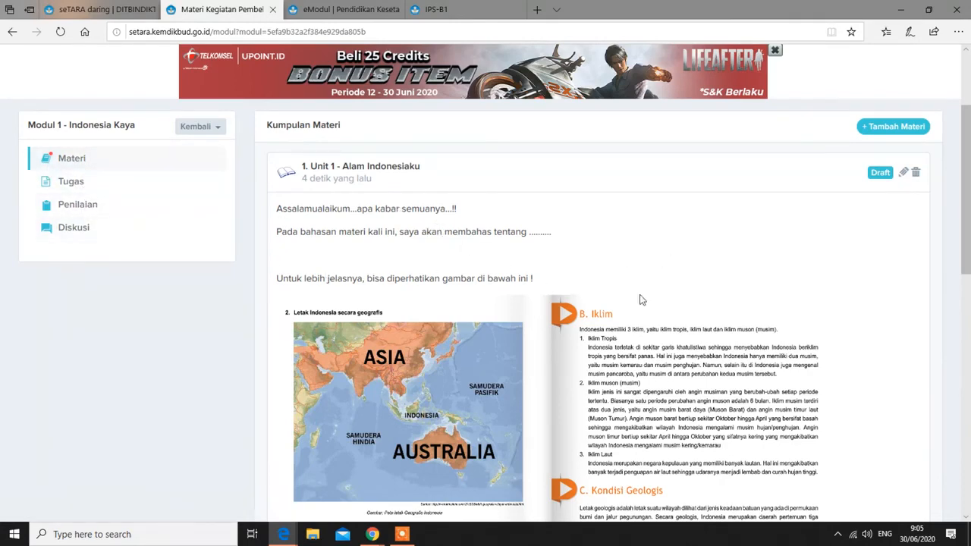
drag(968, 251, 967, 478)
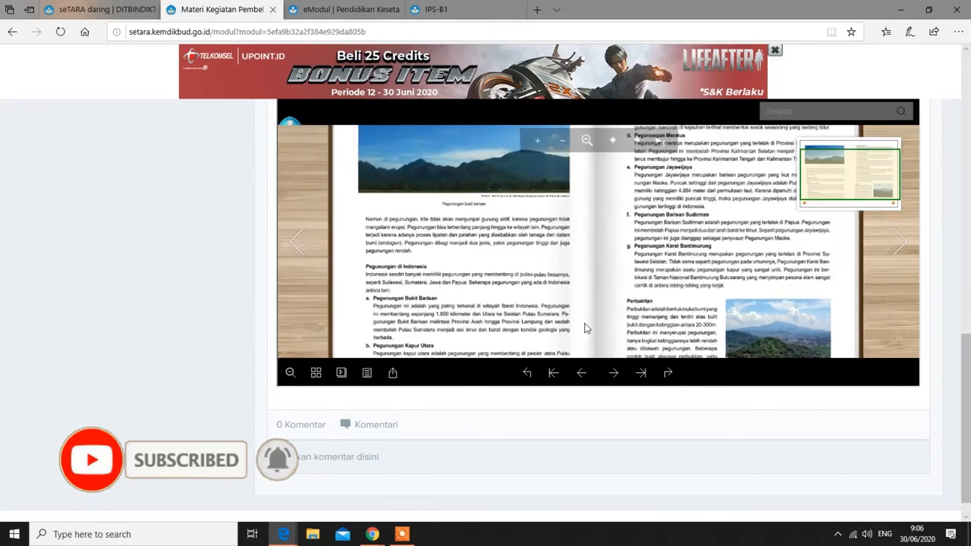
drag(967, 349, 967, 298)
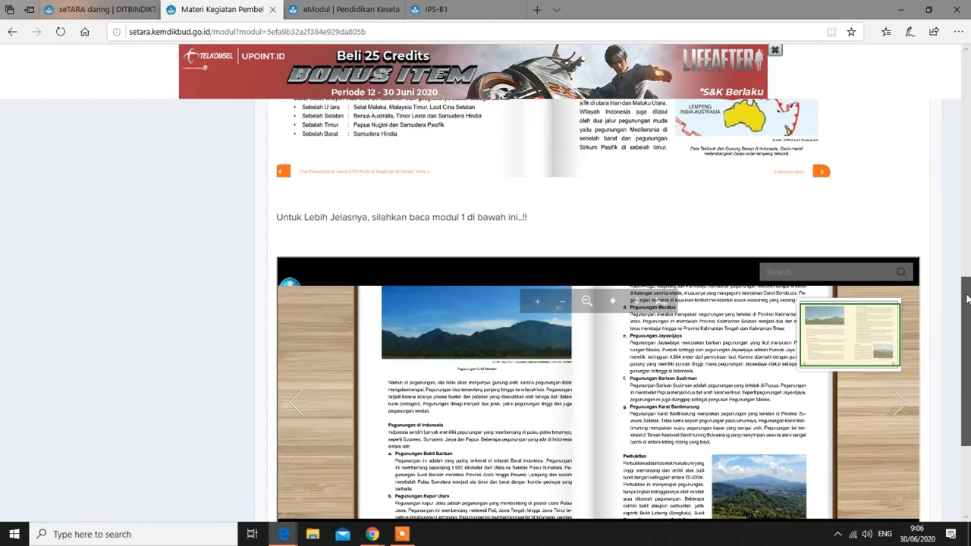
drag(967, 298, 966, 222)
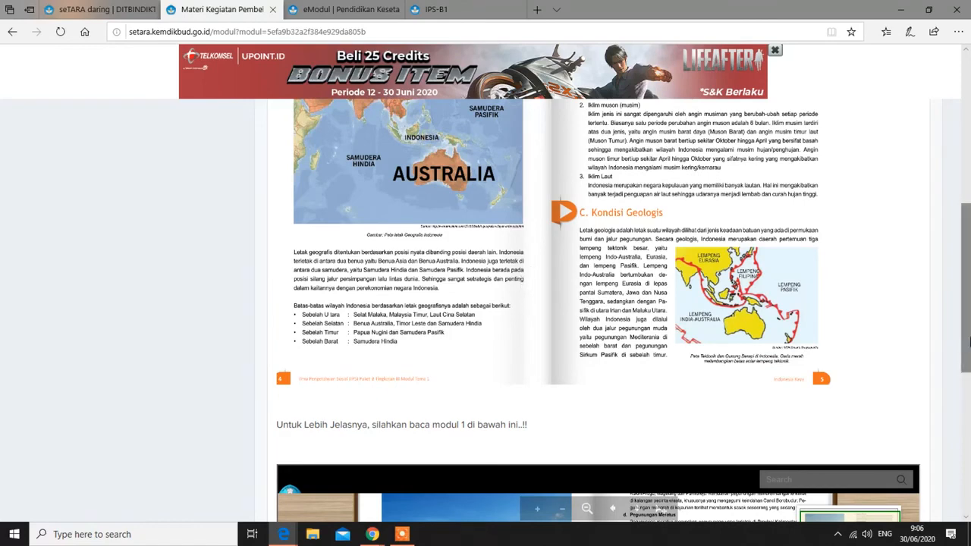
drag(967, 332, 967, 243)
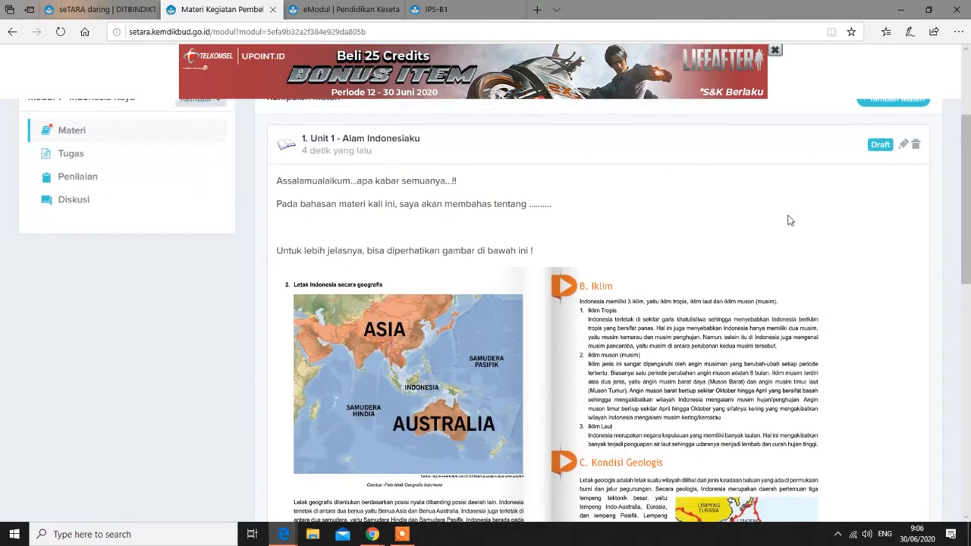